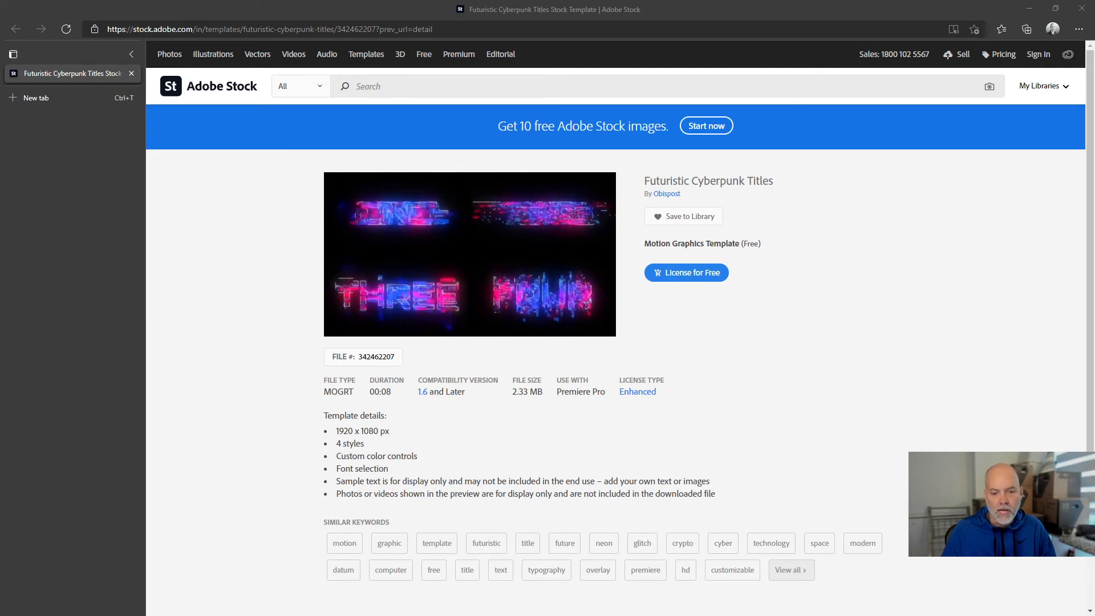
- Examine the template details listed for the Futuristic Cyberpunk Titles template, including the note about preview photos and videos
left_click_drag(322, 414, 715, 493)
left_click(715, 494)
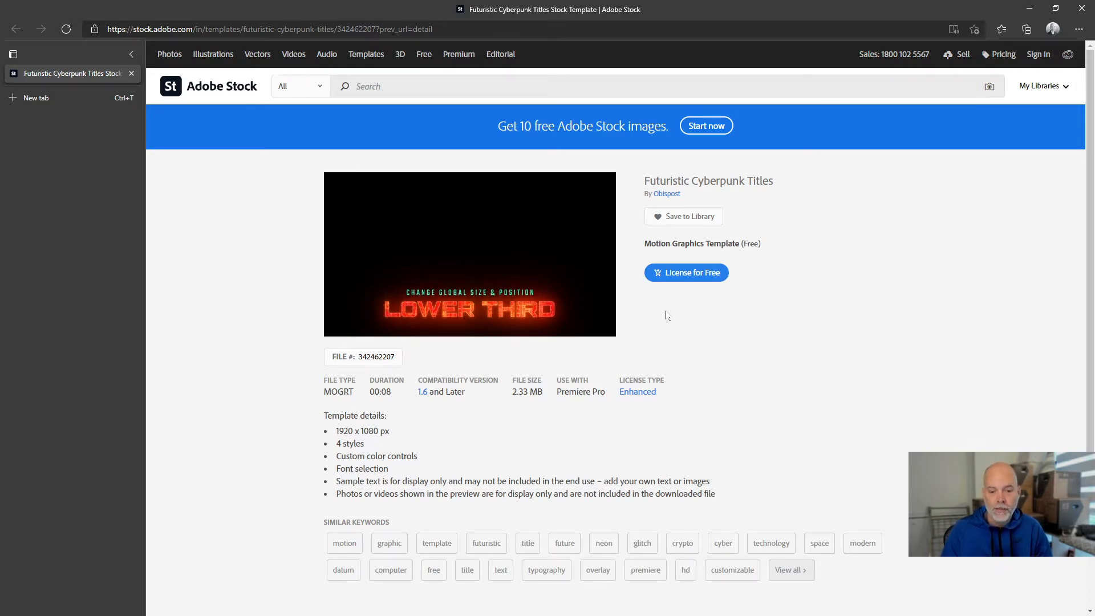
left_click_drag(337, 494, 702, 493)
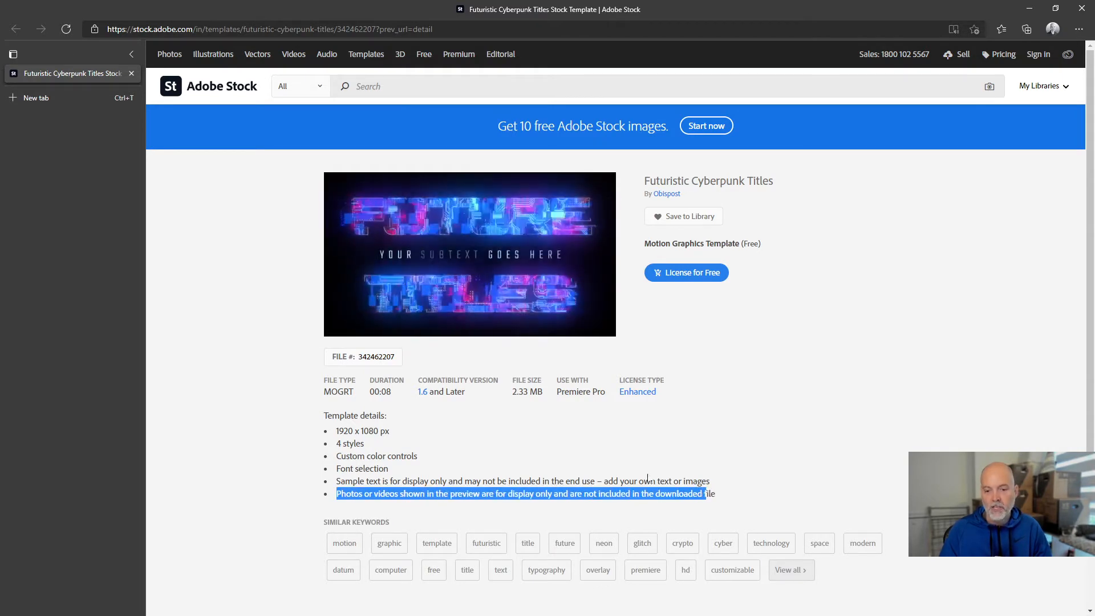
left_click(725, 436)
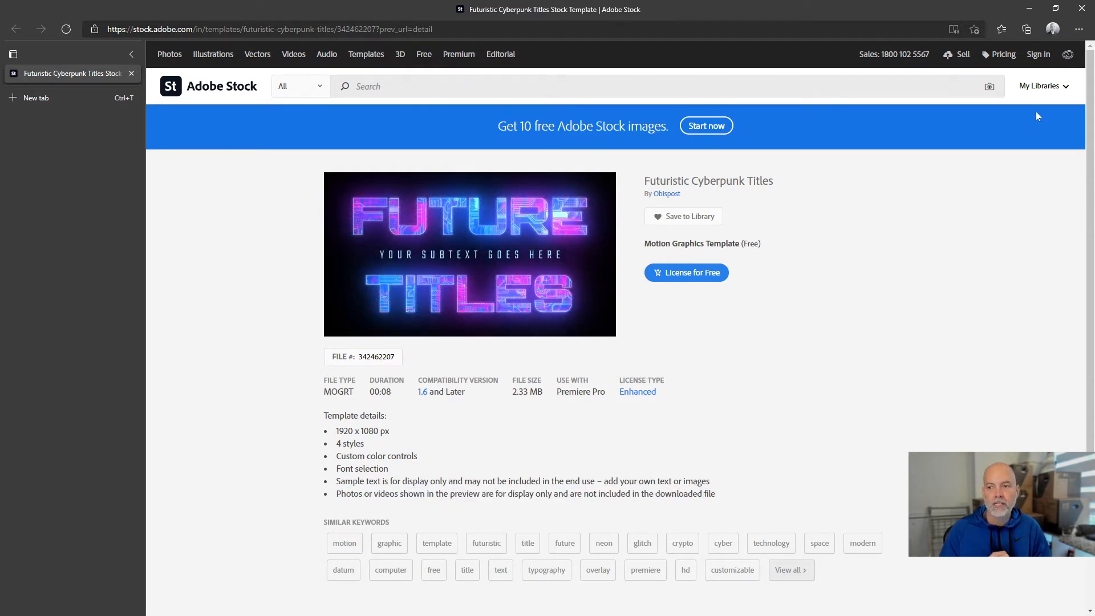
- Switch to After Effects and preview the opening animation of the OGOL - L3 v02 lower third
left_click(1029, 9)
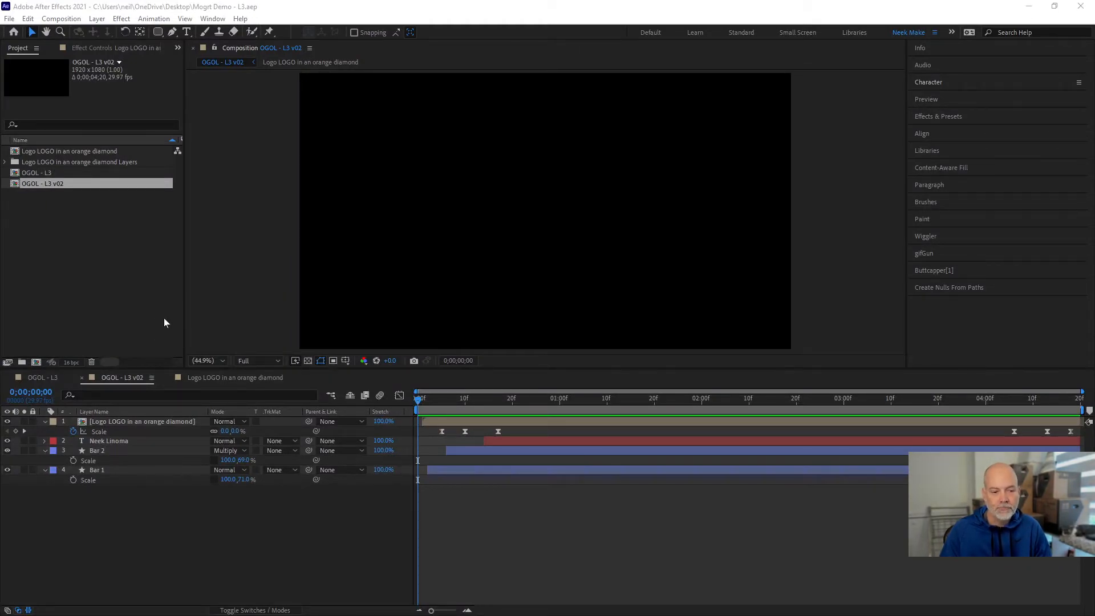
left_click(418, 401)
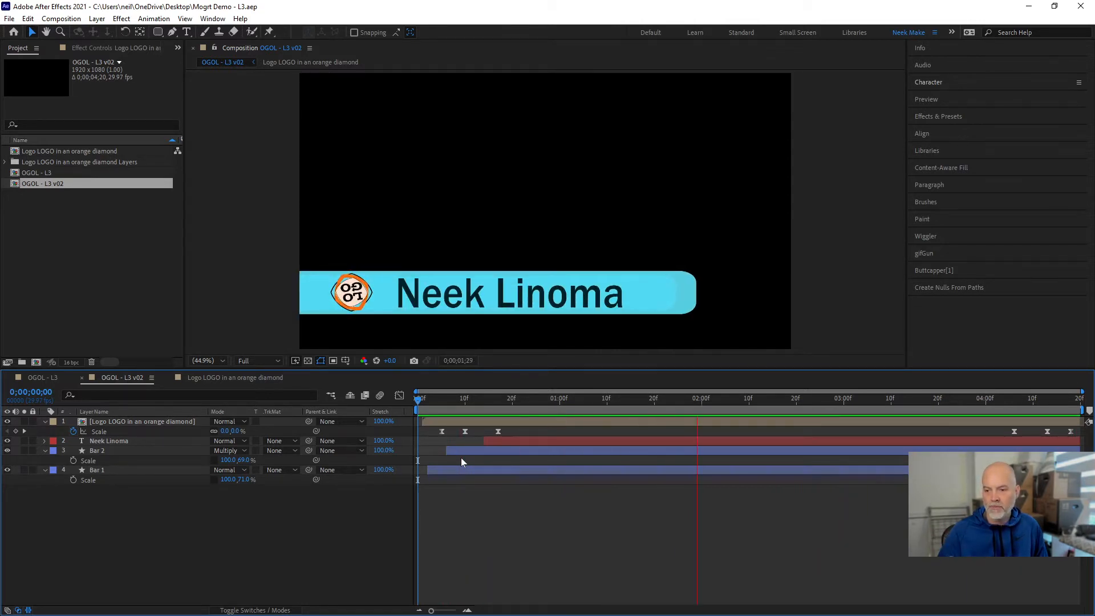
left_click_drag(443, 408, 512, 406)
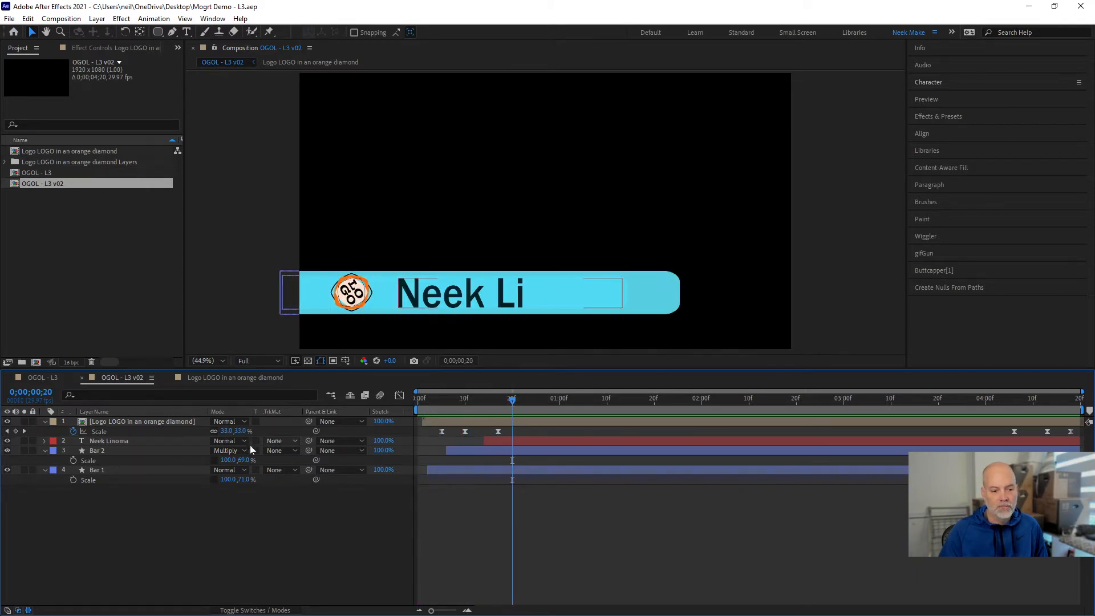
- Reveal the keyframed Scale properties of the Bar 1 and Bar 2 layers and scrub through their opening animation
left_click(131, 452)
left_click(134, 466)
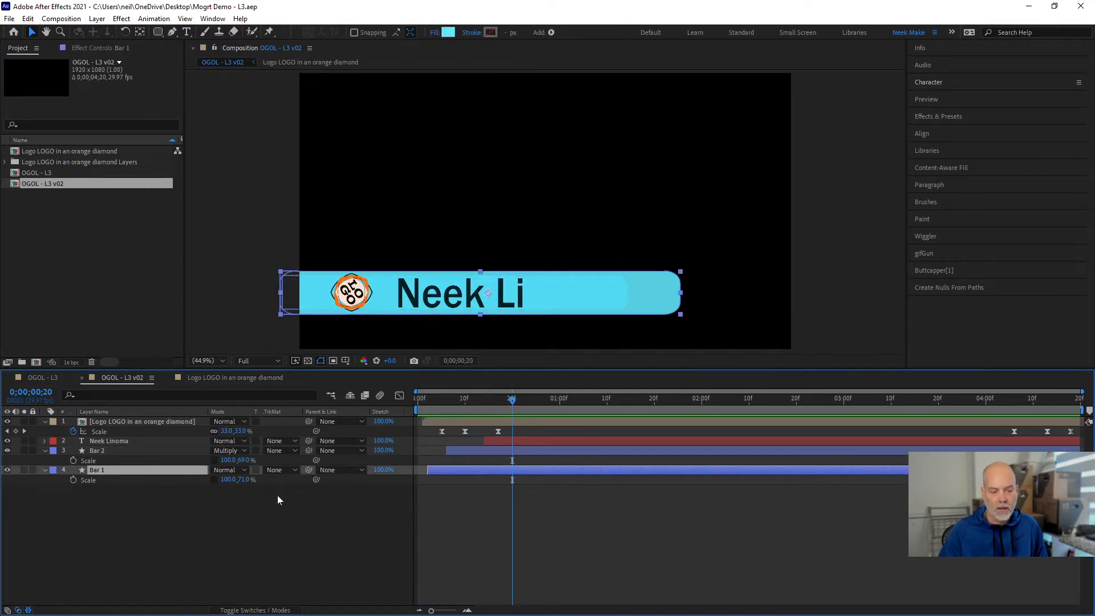
key("u")
left_click(189, 450)
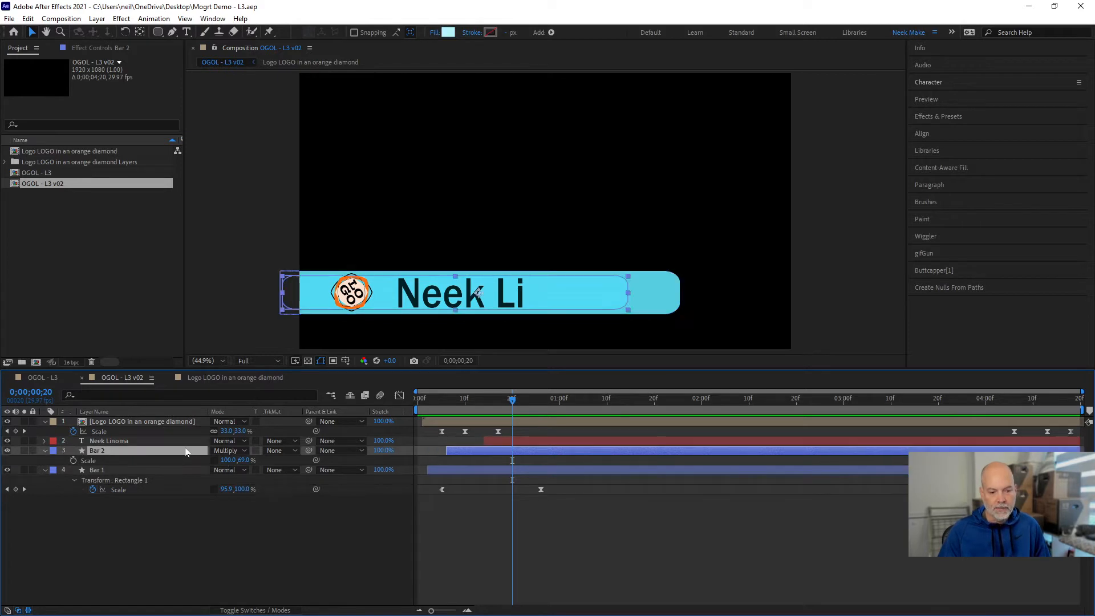
key("u")
left_click_drag(461, 401, 546, 410)
- Select the name text layer, find the Typewriter preset among the Animate In effects, and scrub through the text's opening and closing animation
left_click(177, 438)
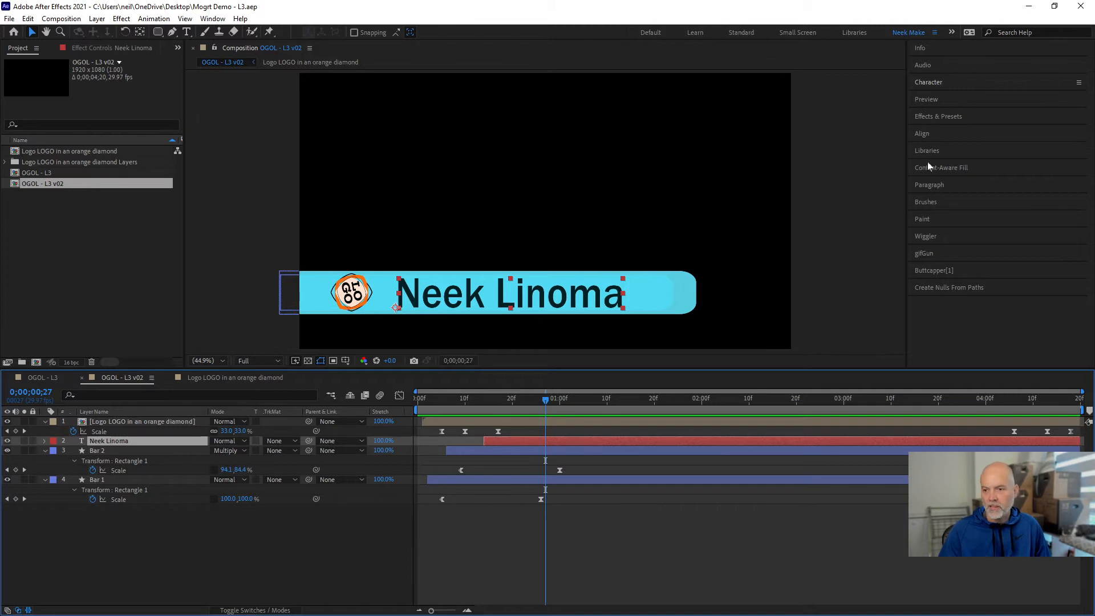
left_click(938, 118)
scroll(967, 260, "down", 3)
scroll(992, 254, "down", 3)
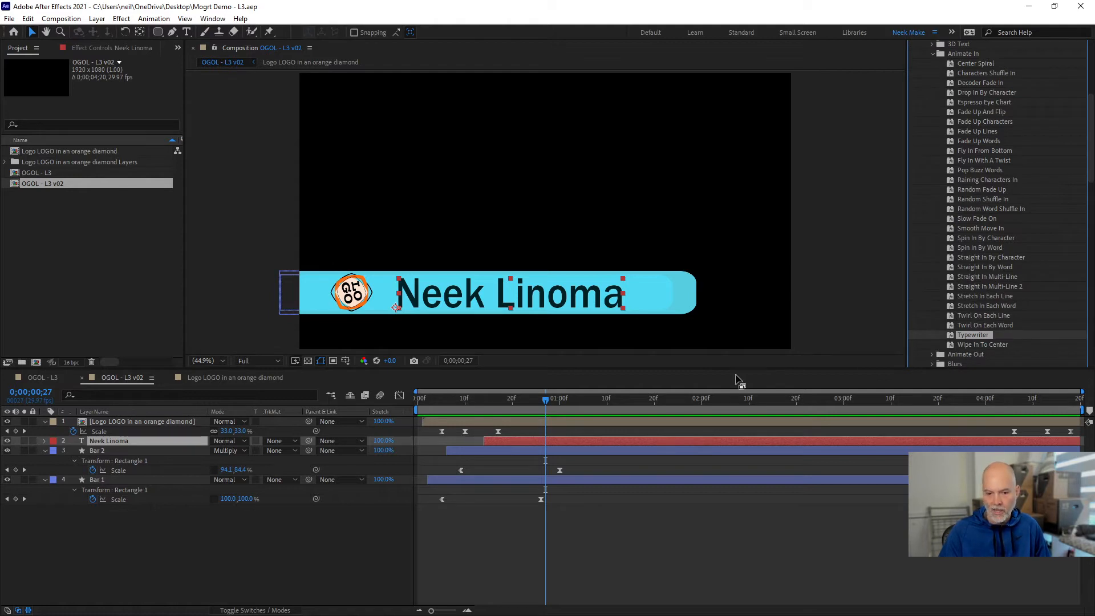
mouse_move(540, 399)
left_mouse_down()
mouse_move(480, 408)
mouse_move(537, 404)
left_mouse_up()
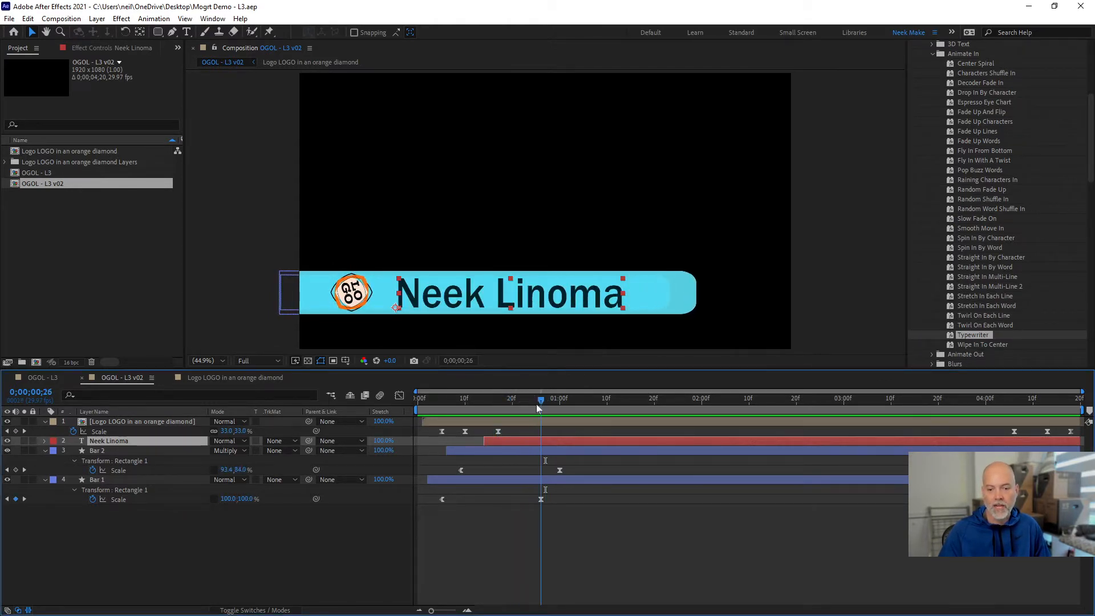
left_click_drag(973, 401, 1015, 410)
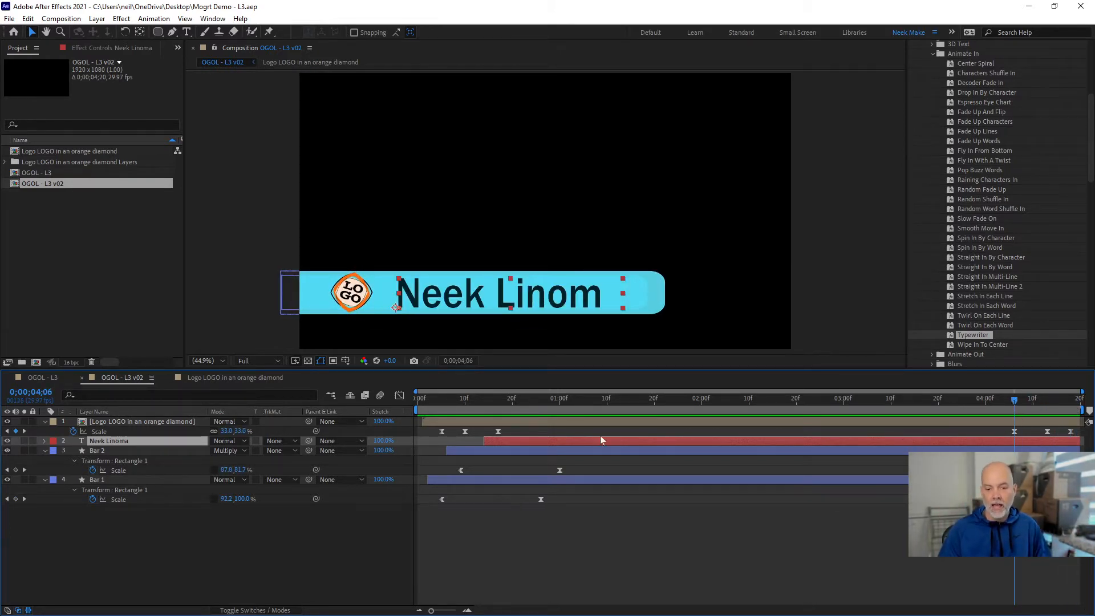
- Select the logo layer's closing Scale keyframes and look up the Time-Reverse Keyframes command without applying it
left_click_drag(516, 427, 415, 437)
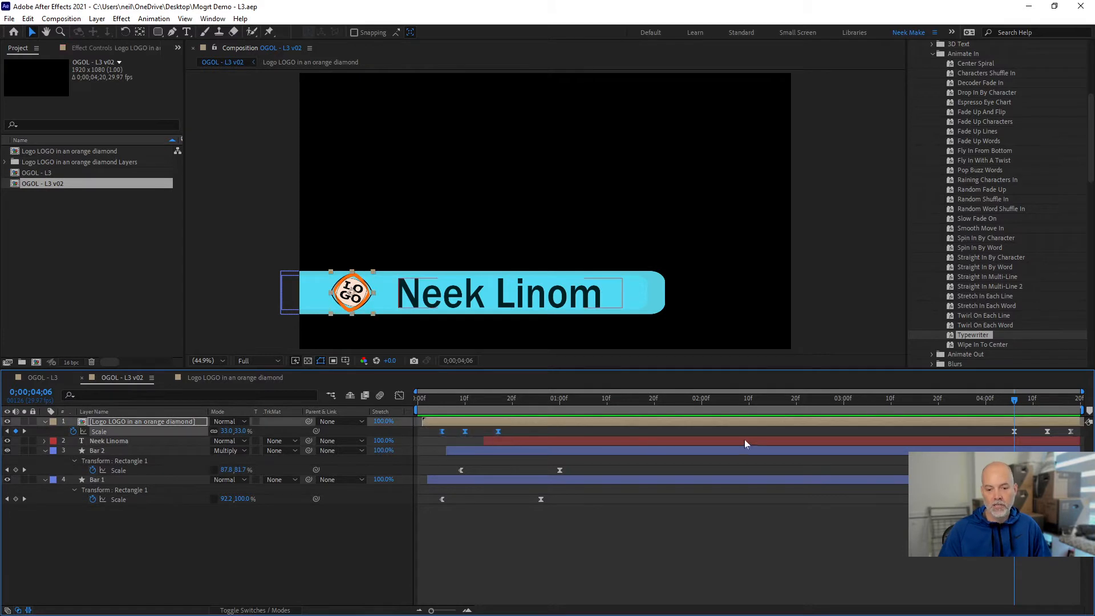
left_click_drag(1000, 427, 1082, 447)
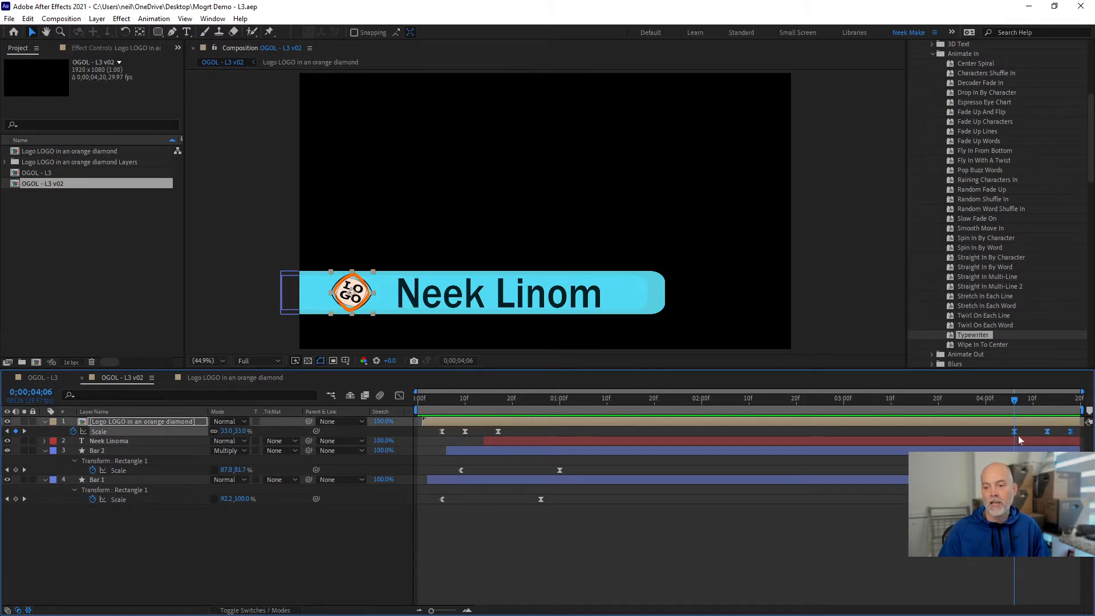
right_click(1019, 431)
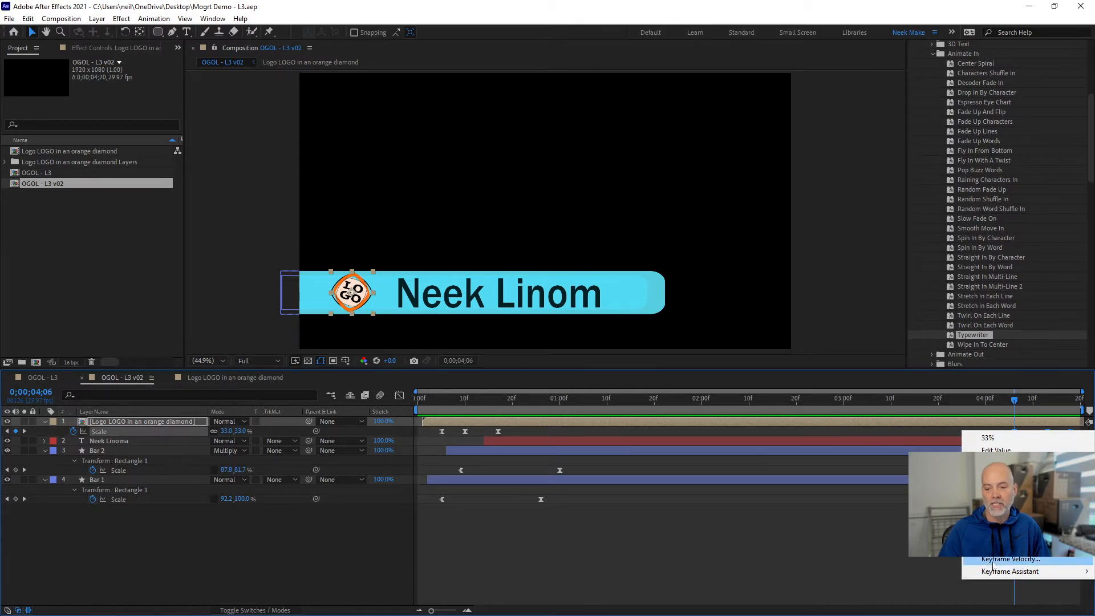
mouse_move(993, 573)
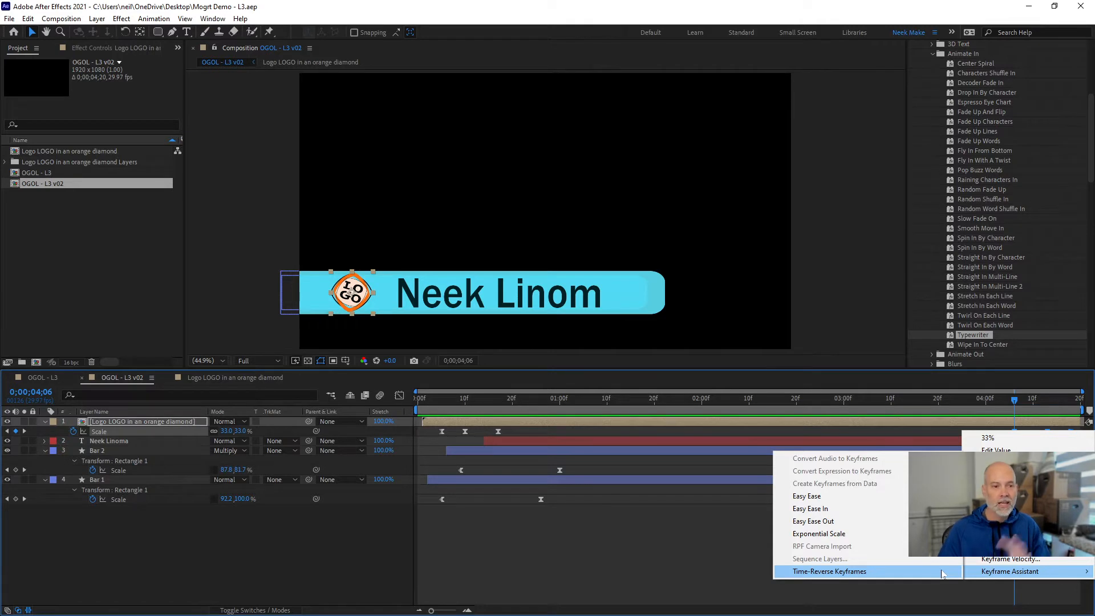
left_click(941, 573)
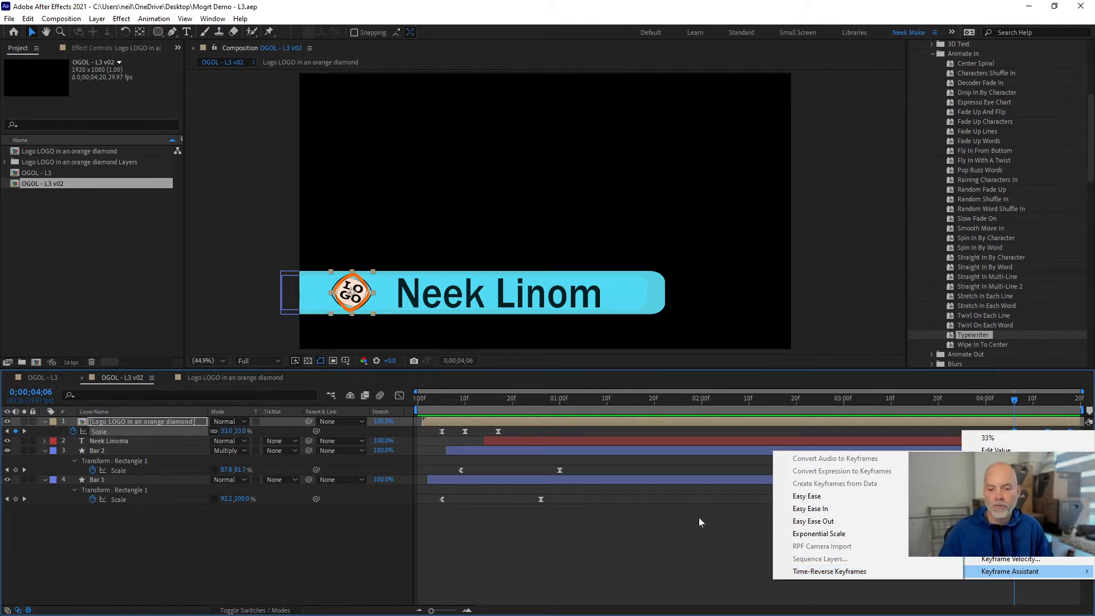
left_click(107, 418)
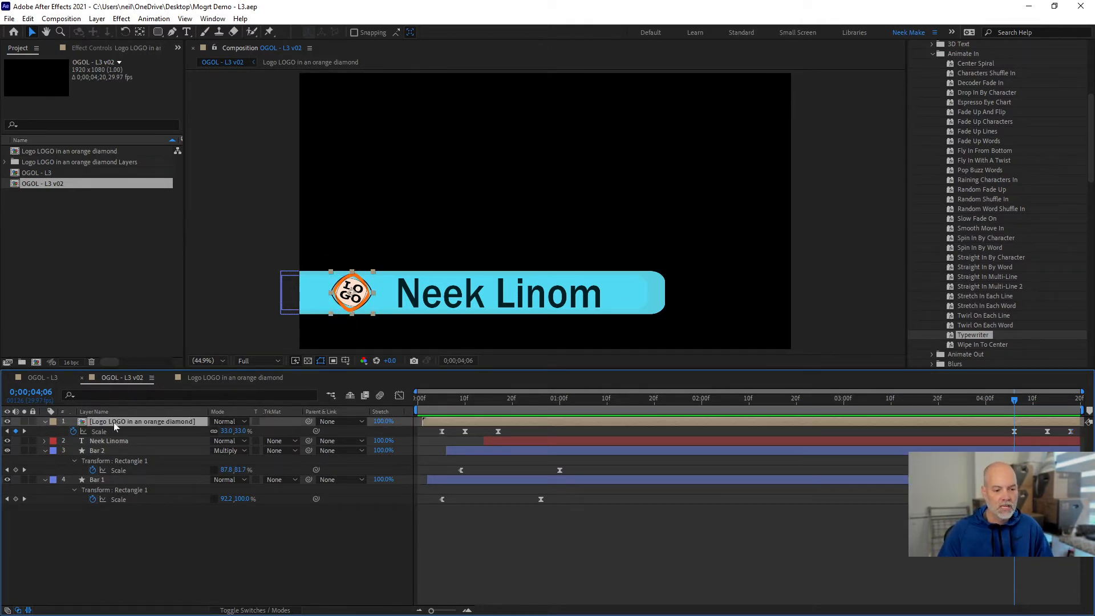
- Open the Logo LOGO in an orange diamond precomp and scrub through its looping rotation animation
left_click(520, 402)
left_click_drag(522, 402, 593, 399)
double_click(81, 421)
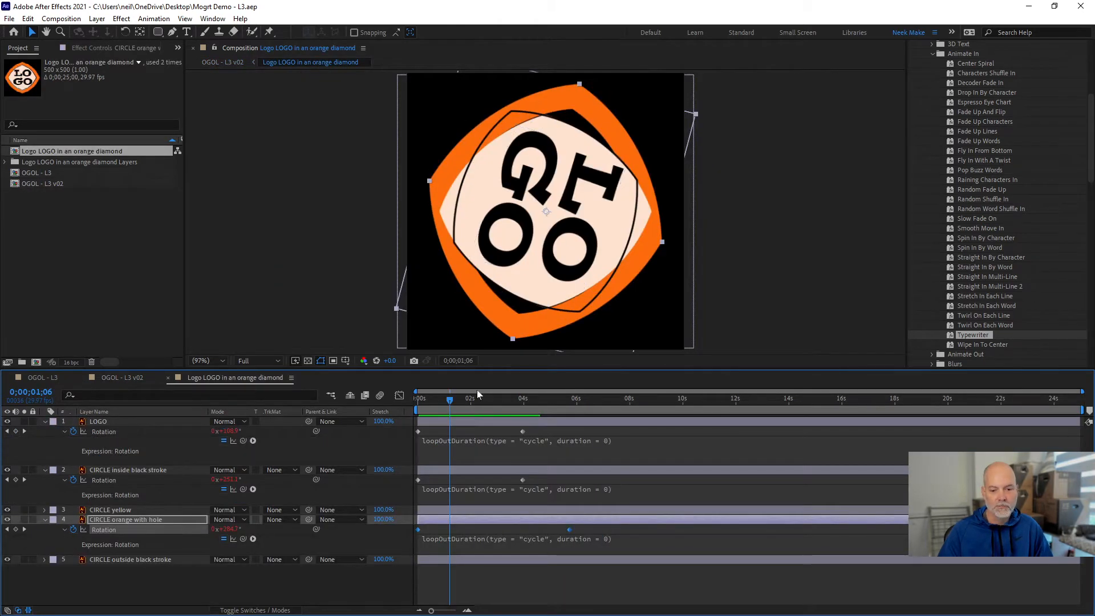
left_click_drag(451, 401, 672, 401)
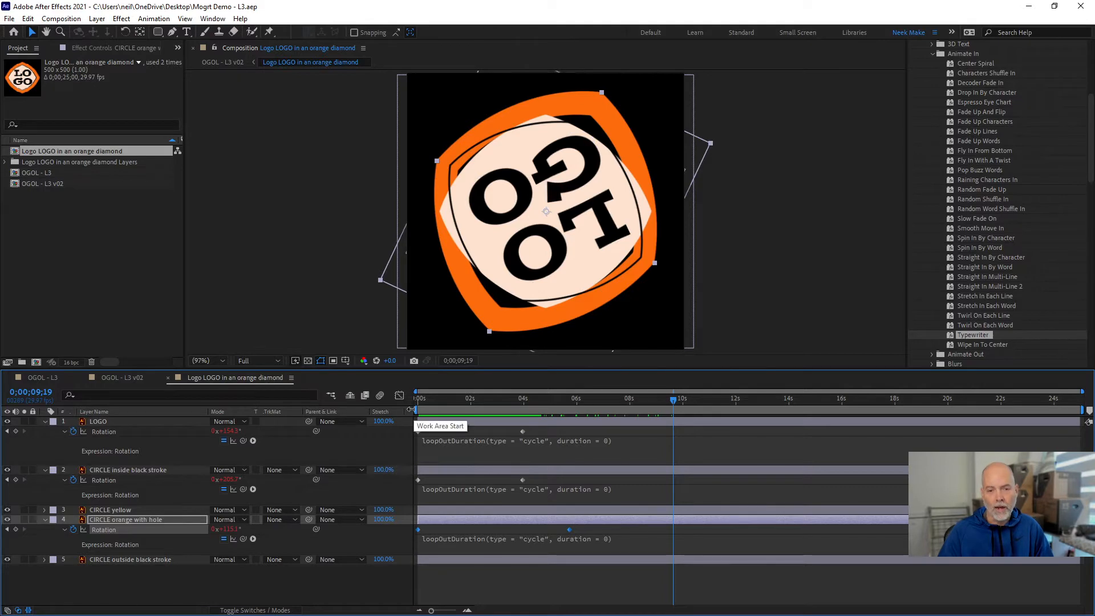
left_click_drag(449, 399, 656, 400)
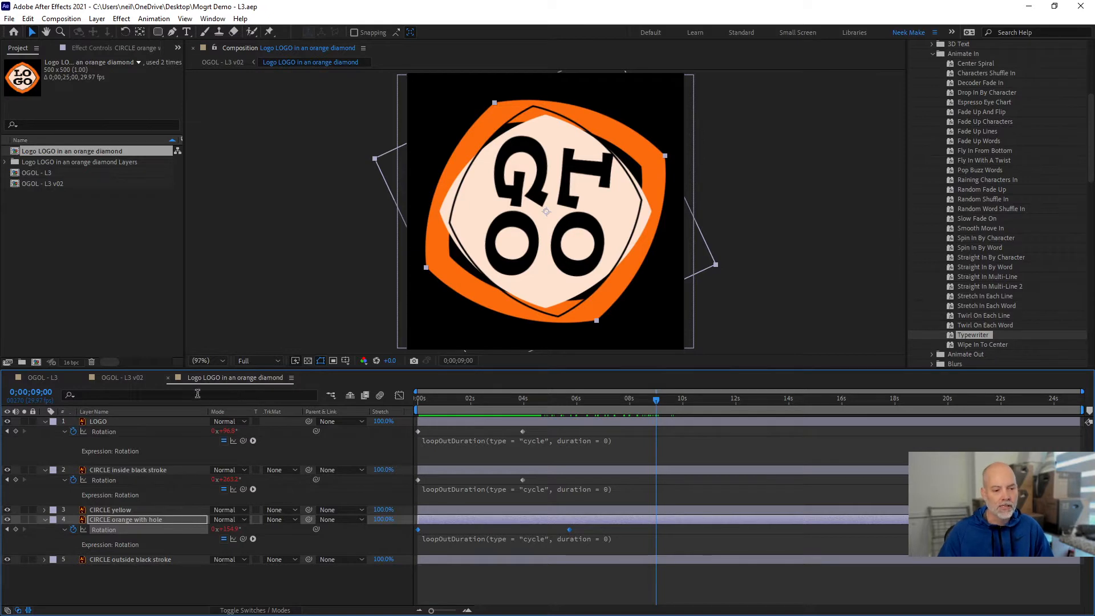
- Return to the OGOL - L3 v02 composition and review the static hold between its opening and closing animations
left_click(122, 377)
left_click(583, 400)
left_click_drag(604, 398, 690, 404)
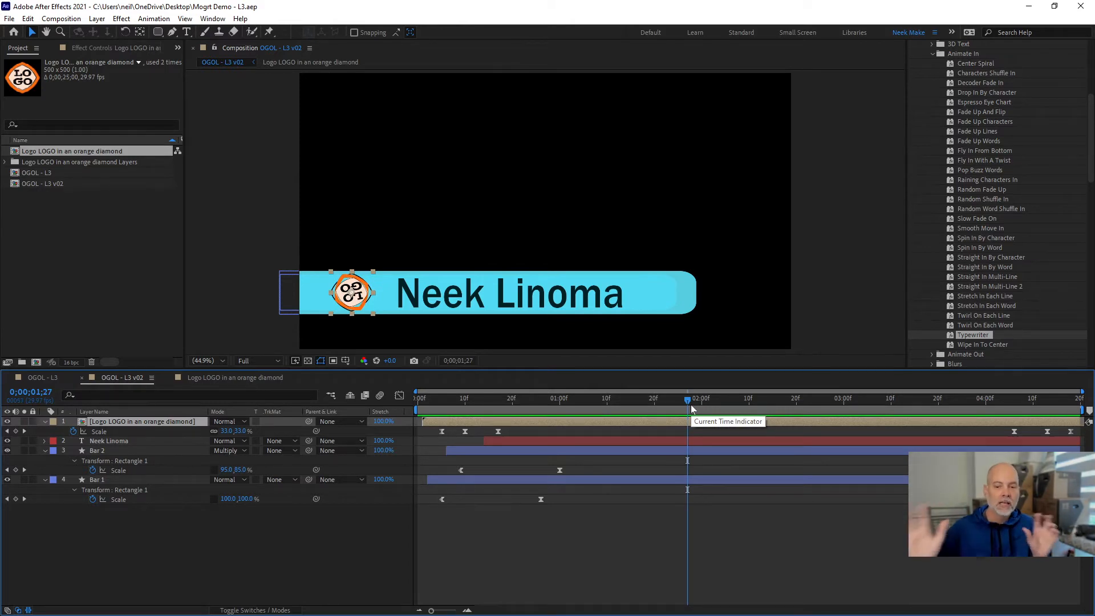
left_click(966, 405)
left_click_drag(968, 406, 826, 405)
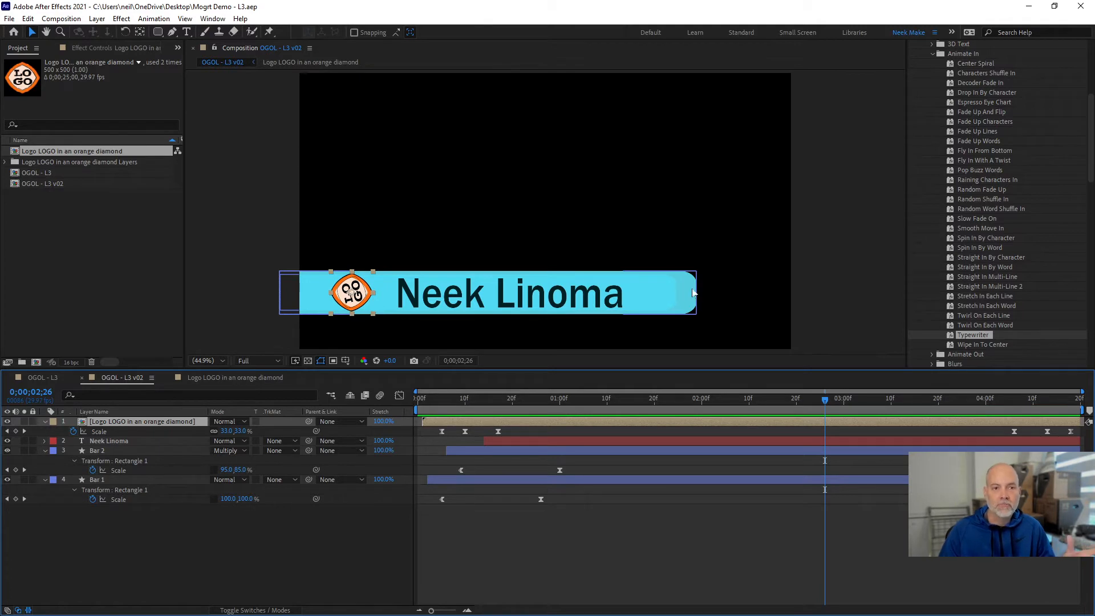
- Move the current time to 0;00;01;02, just past Bar 2's last opening Scale keyframe
left_click_drag(624, 402, 579, 403)
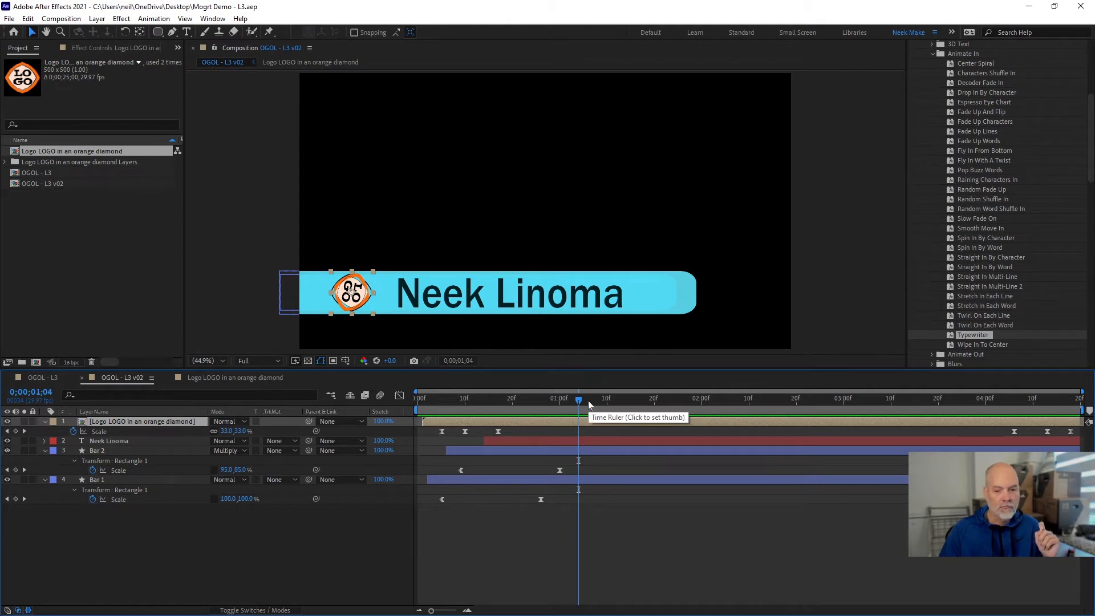
left_click(573, 402)
left_click_drag(573, 401, 571, 399)
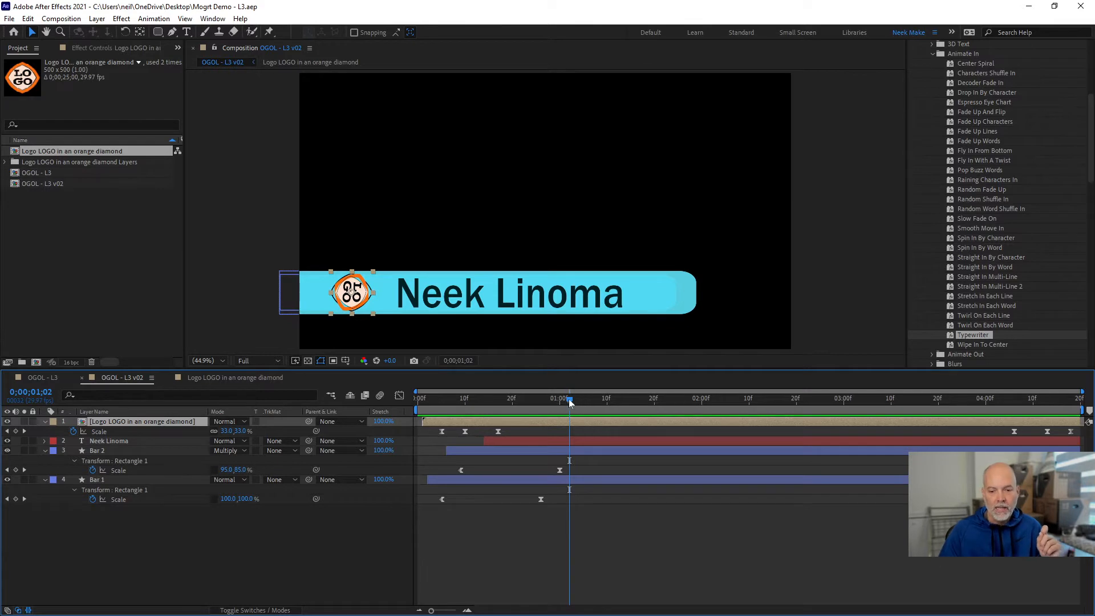
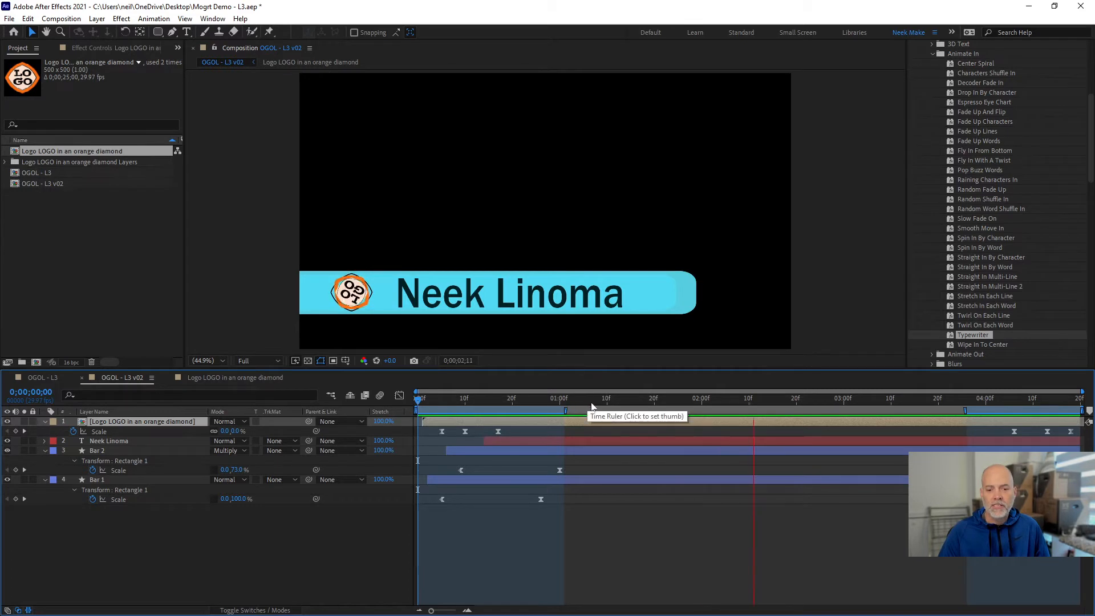
- Move the current time to 0;00;01;15 and show Essential Graphics in the workspace
left_click(605, 398)
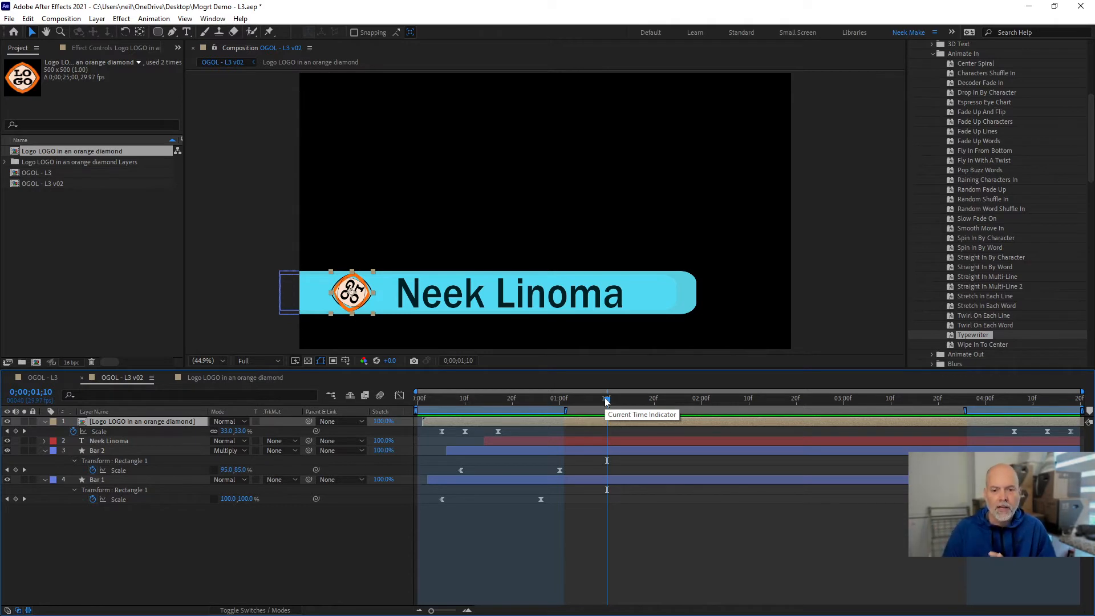
left_click_drag(606, 401, 629, 399)
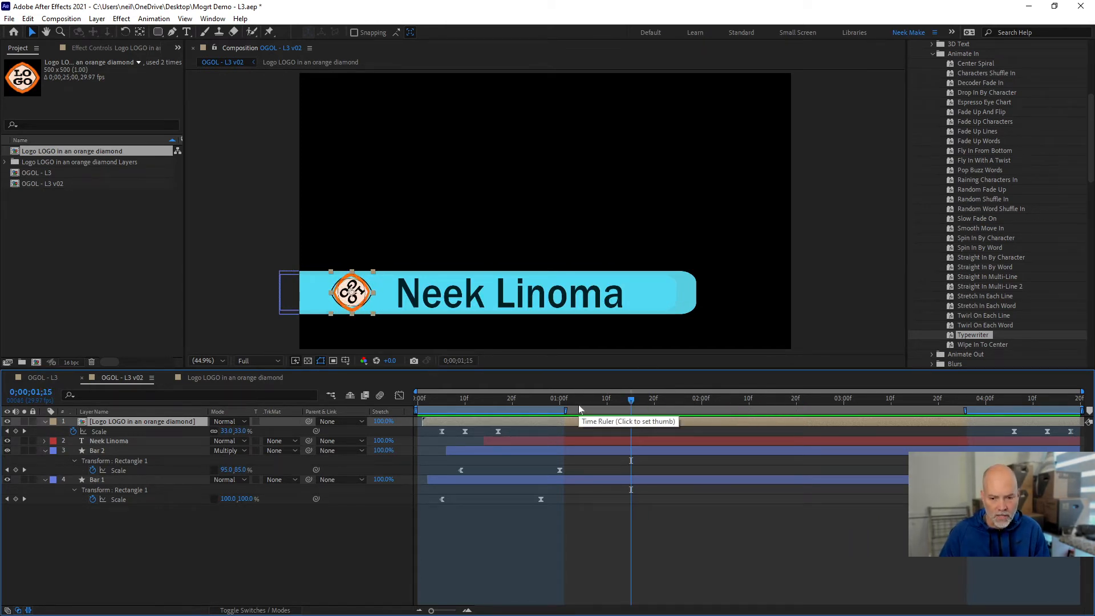
left_click(213, 19)
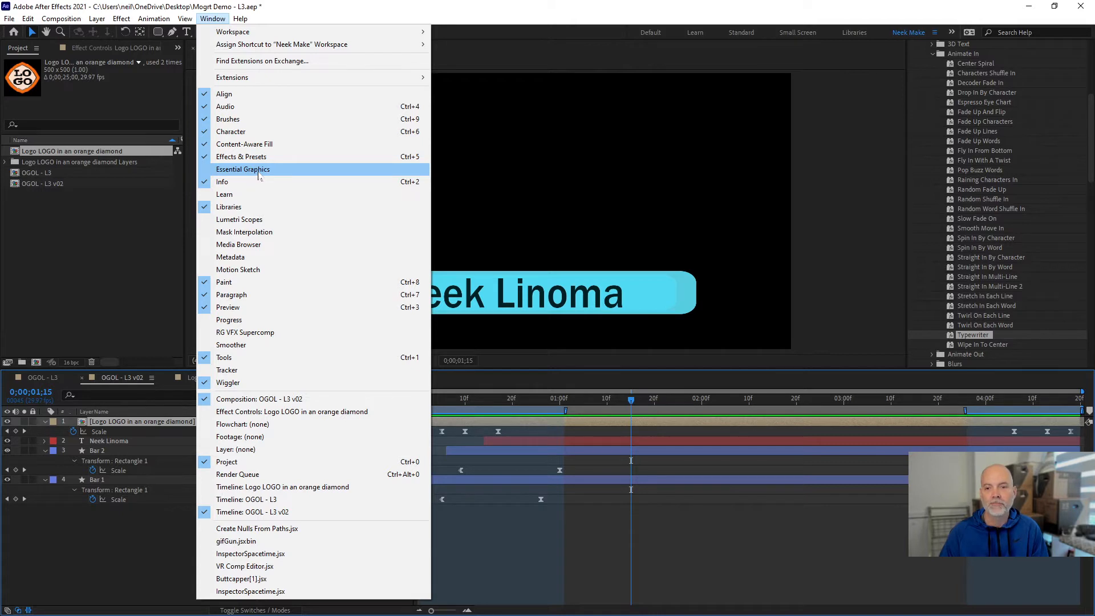
left_click(293, 170)
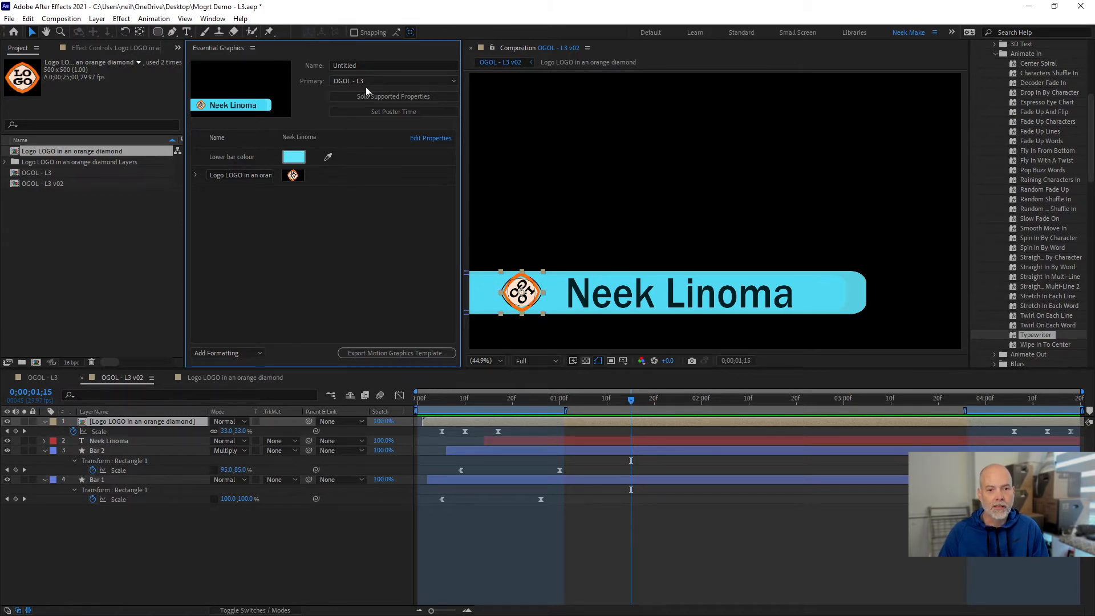
- Examine which compositions are offered as the template's Primary composition, keeping the current choice
left_click(392, 80)
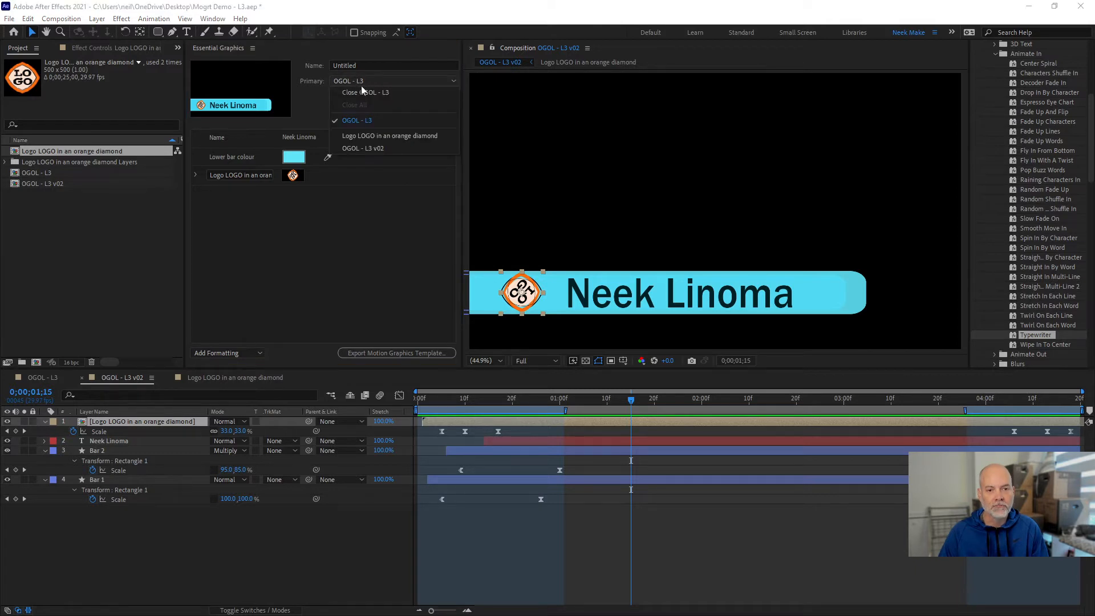
left_click(311, 100)
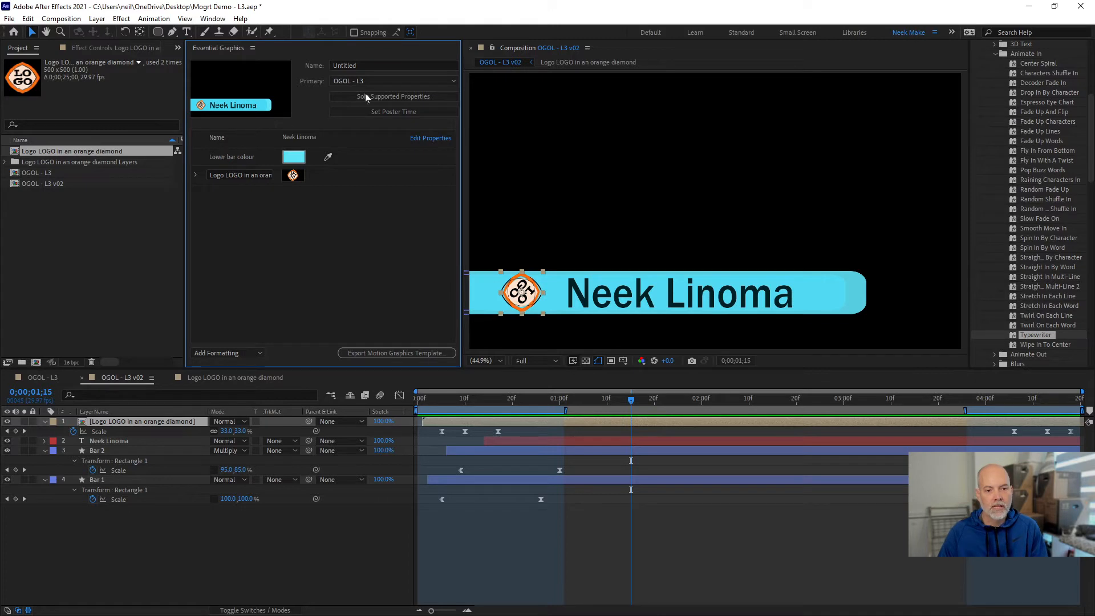
left_click(367, 64)
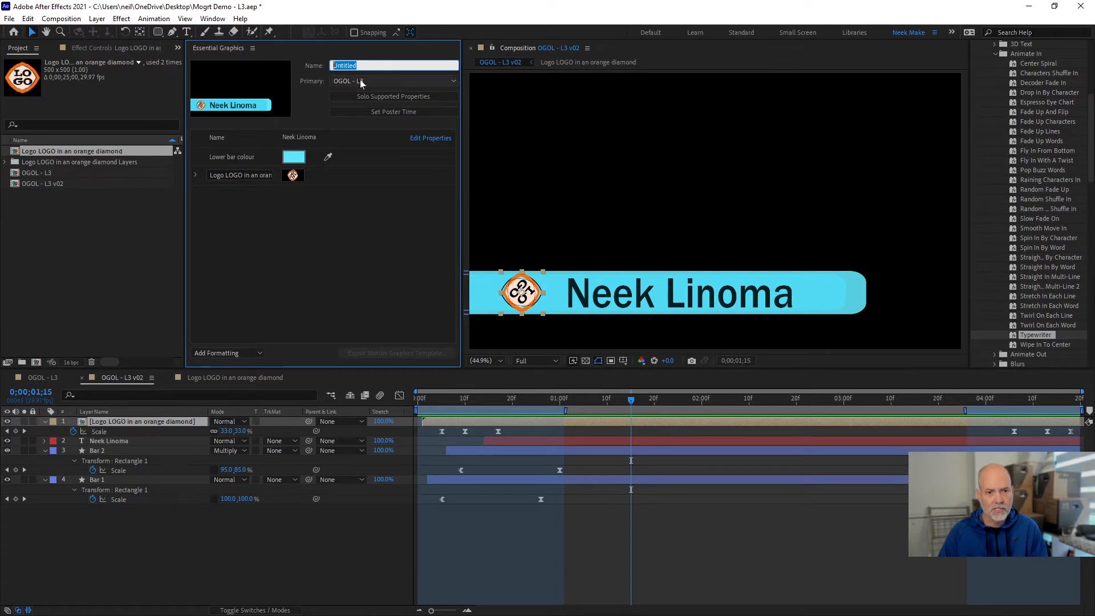
- Name the template OGOL - L3 v02, matching the composition's name in its Composition Settings
left_click(140, 380)
key("ctrl+k")
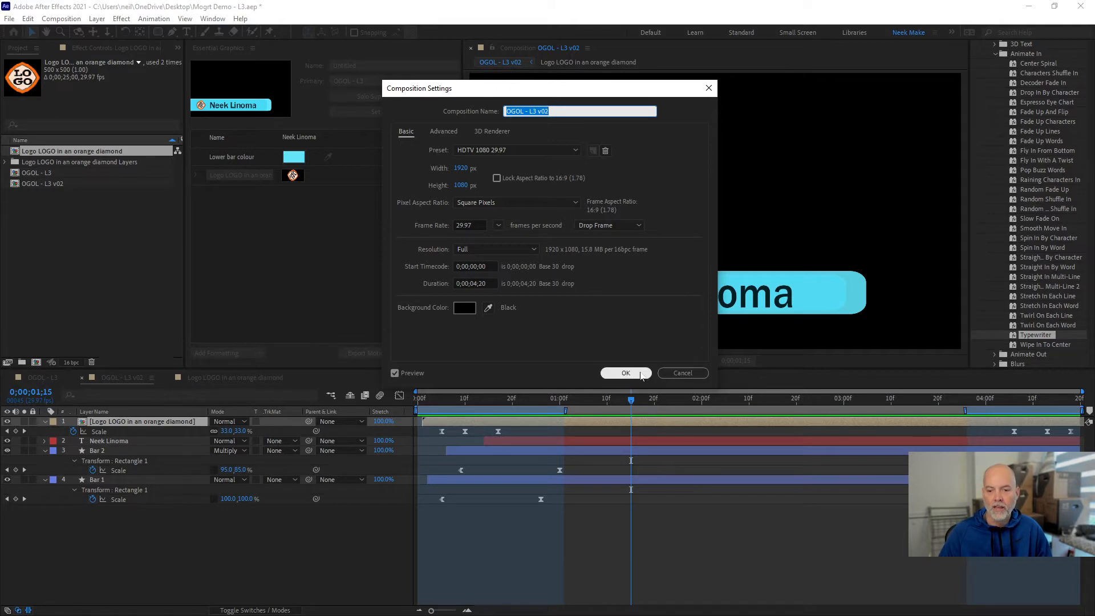
left_click(682, 373)
left_click(359, 66)
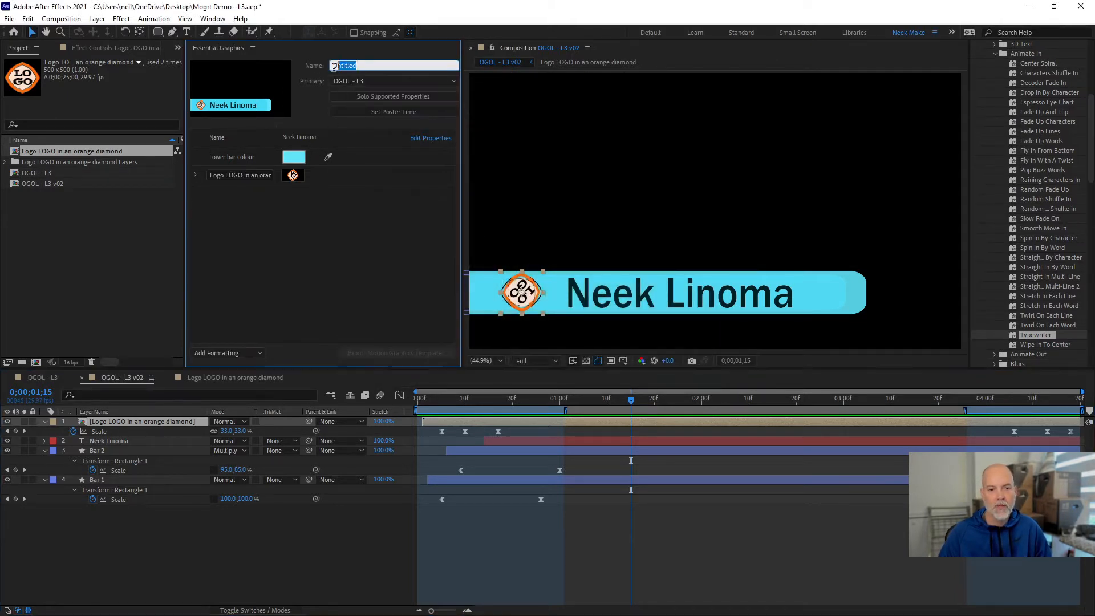
type("OGOL - L3 v02")
key("BackSpace")
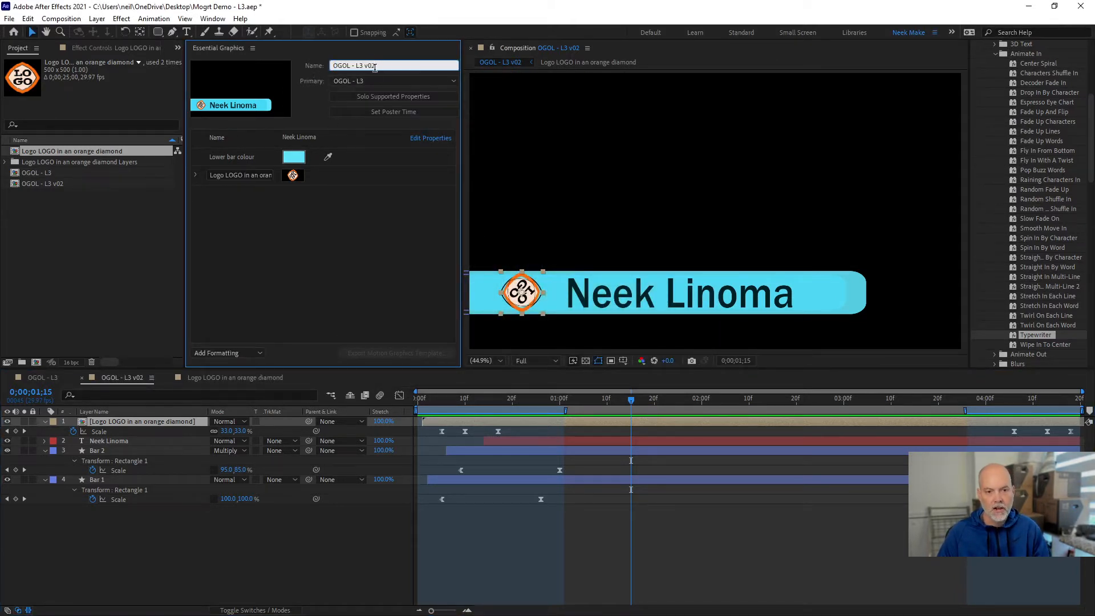
type("v02")
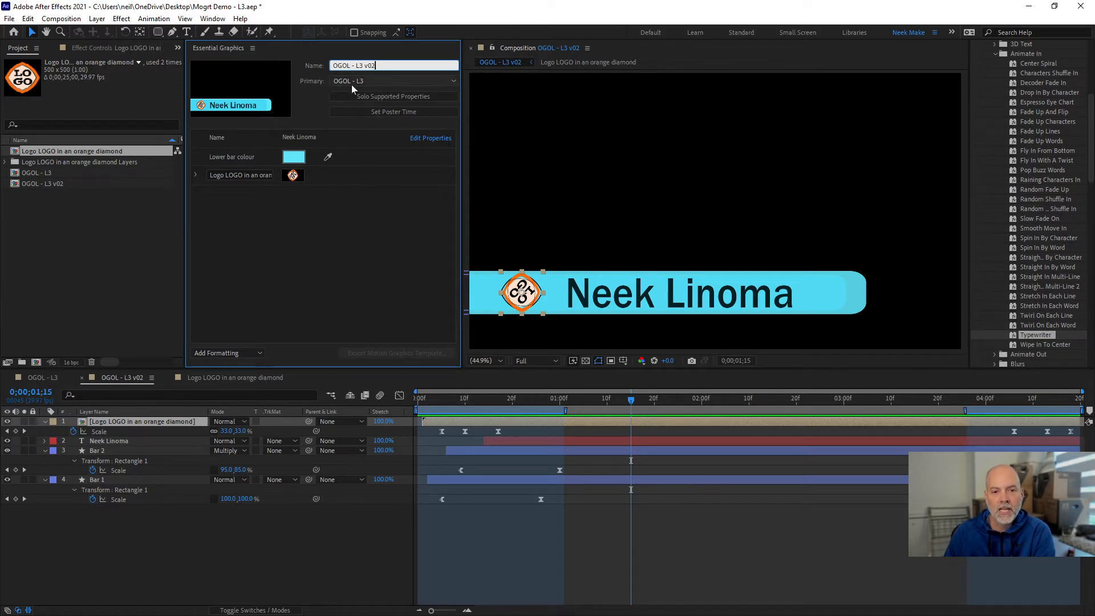
- Make OGOL - L3 v02 the Primary composition and delete its Name, Lower bar colour and logo properties, along with the logo layer
left_click(383, 81)
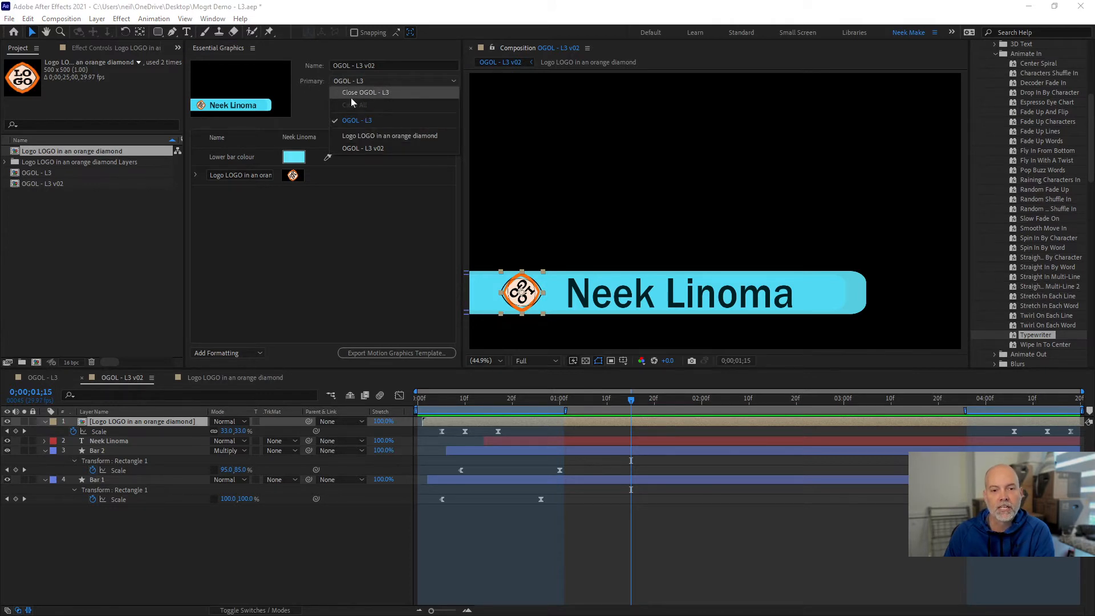
left_click(385, 146)
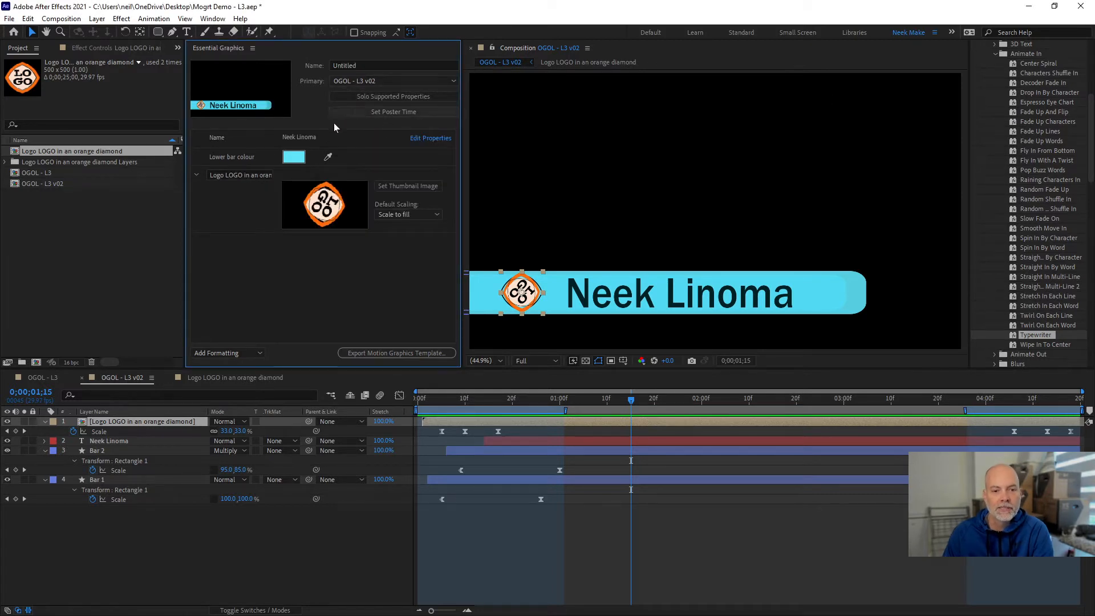
key("Delete")
left_click(201, 138)
key("Delete")
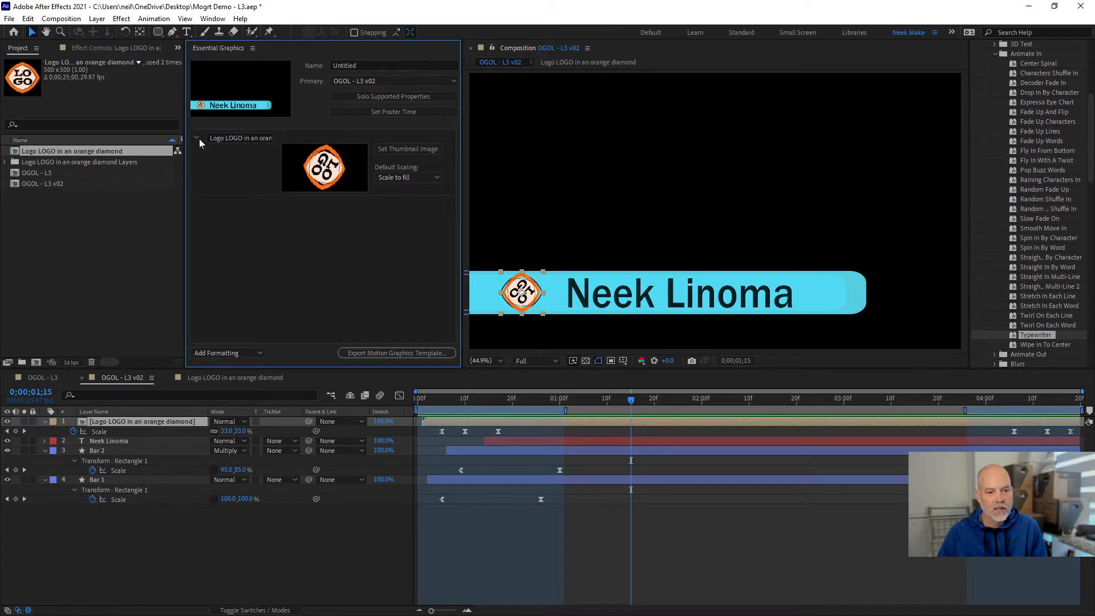
left_click(199, 139)
key("Delete")
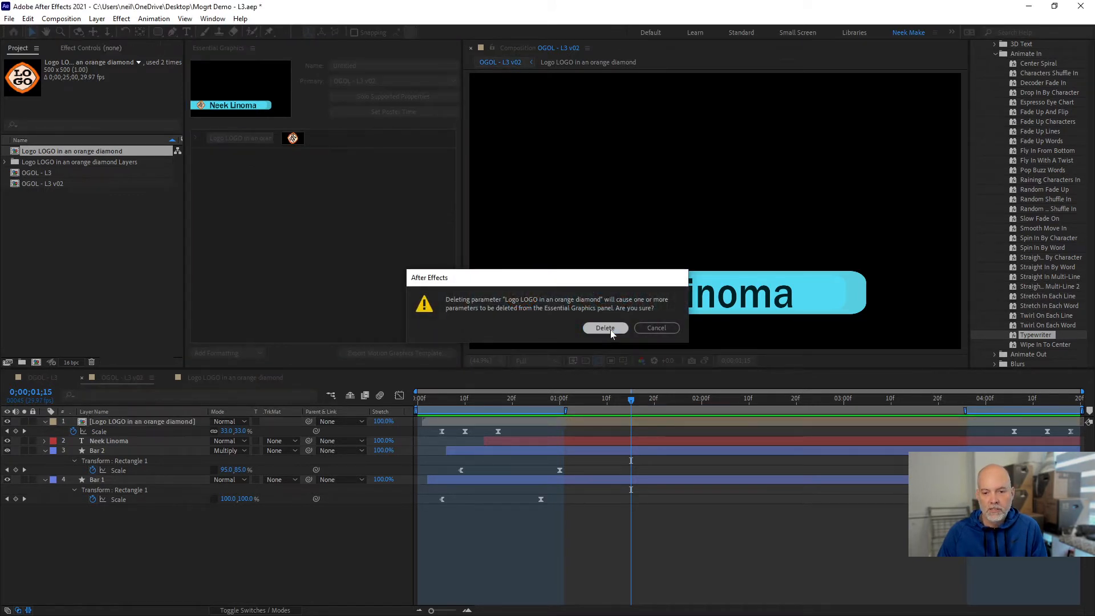
left_click(609, 329)
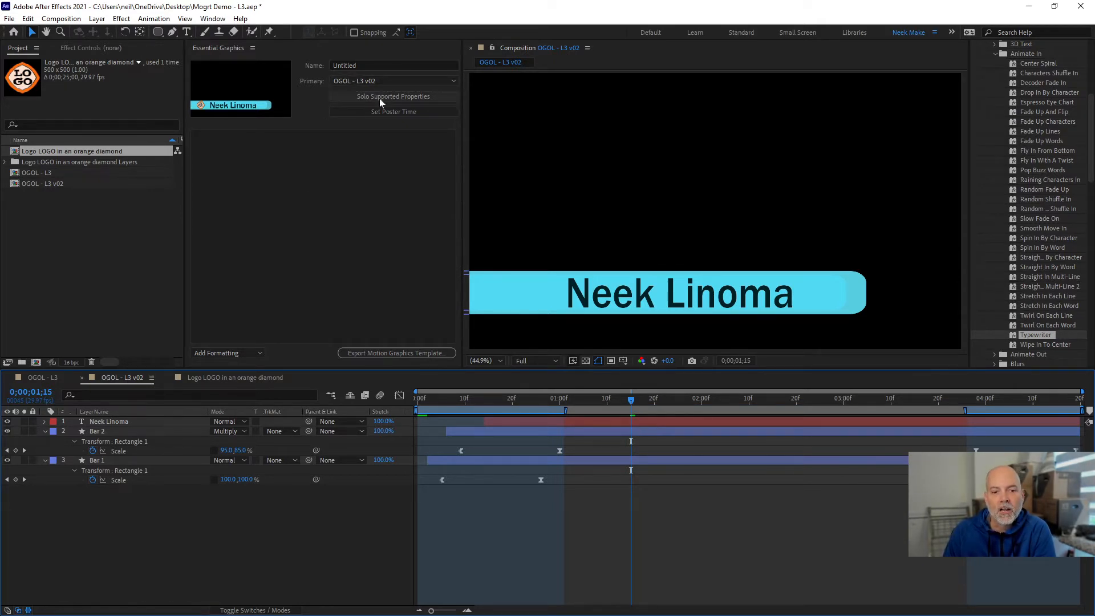
- Solo the template-supported properties, enlarge the timeline and look through those of the text, Bar 2 and Bar 1 layers
left_click(441, 98)
left_click_drag(327, 368, 327, 231)
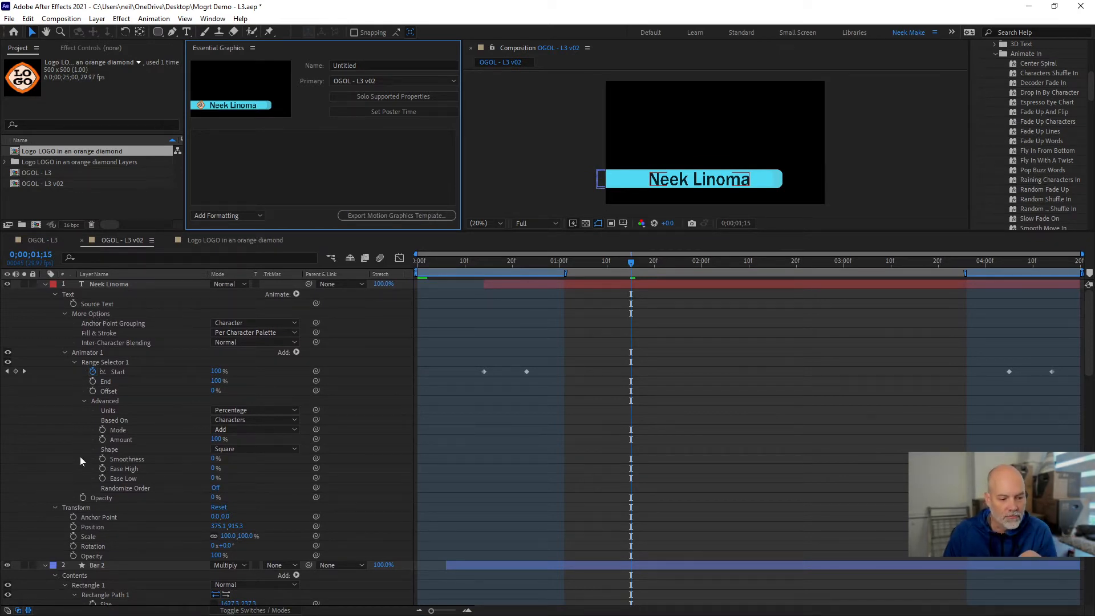
scroll(117, 510, "down", 12)
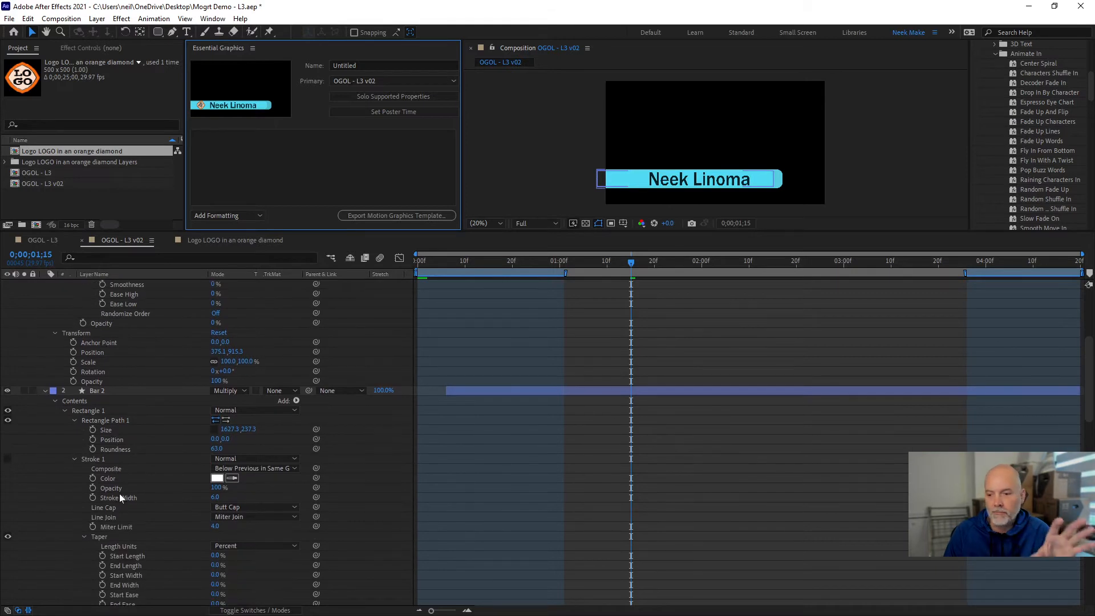
scroll(118, 494, "down", 13)
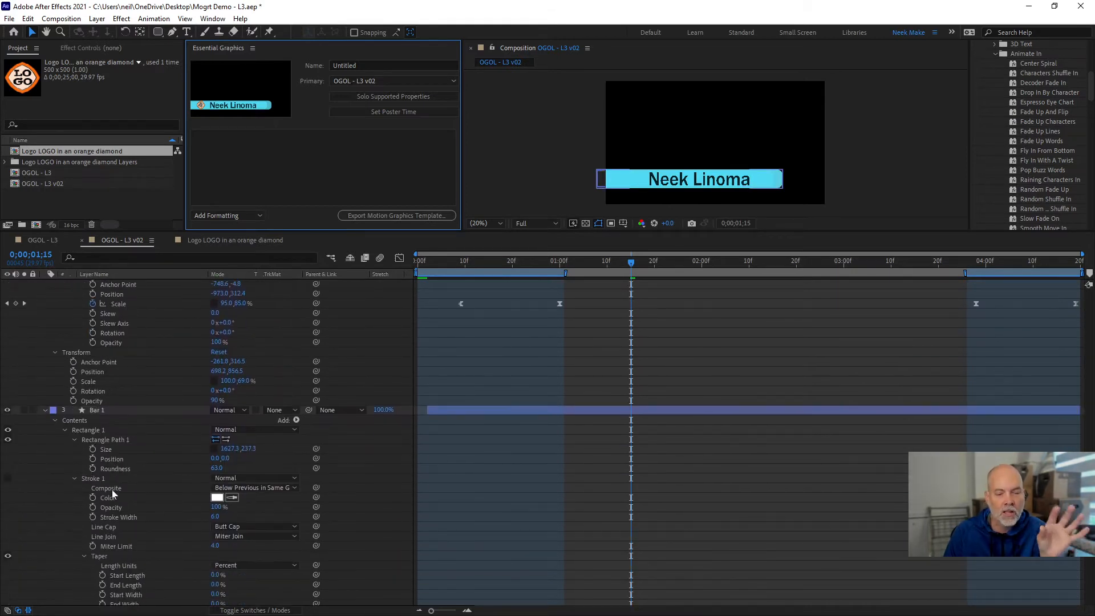
scroll(111, 491, "down", 3)
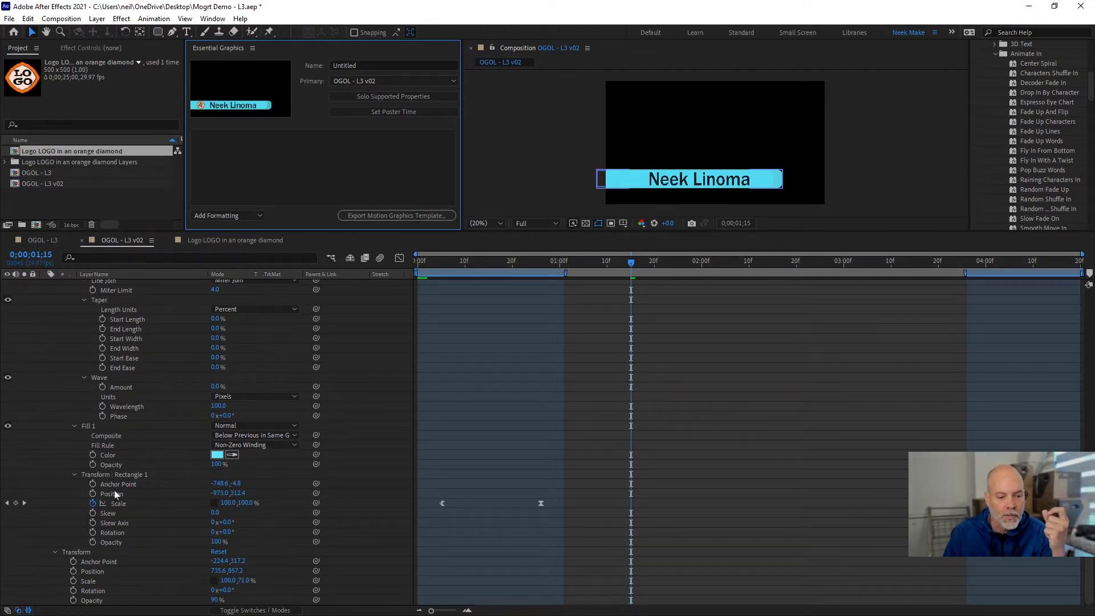
scroll(117, 487, "up", 9)
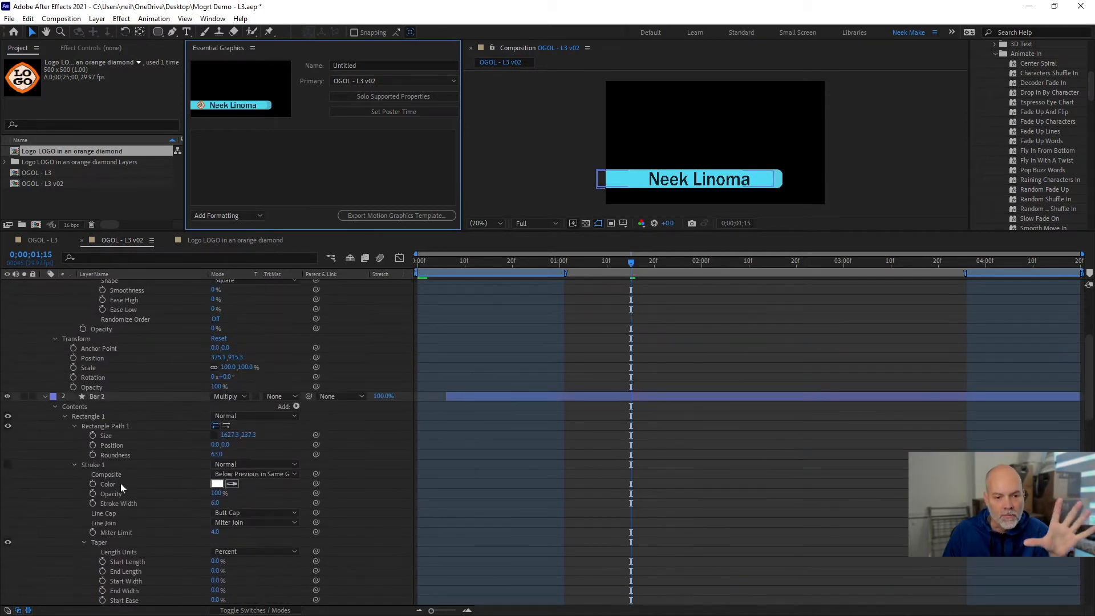
scroll(120, 483, "up", 6)
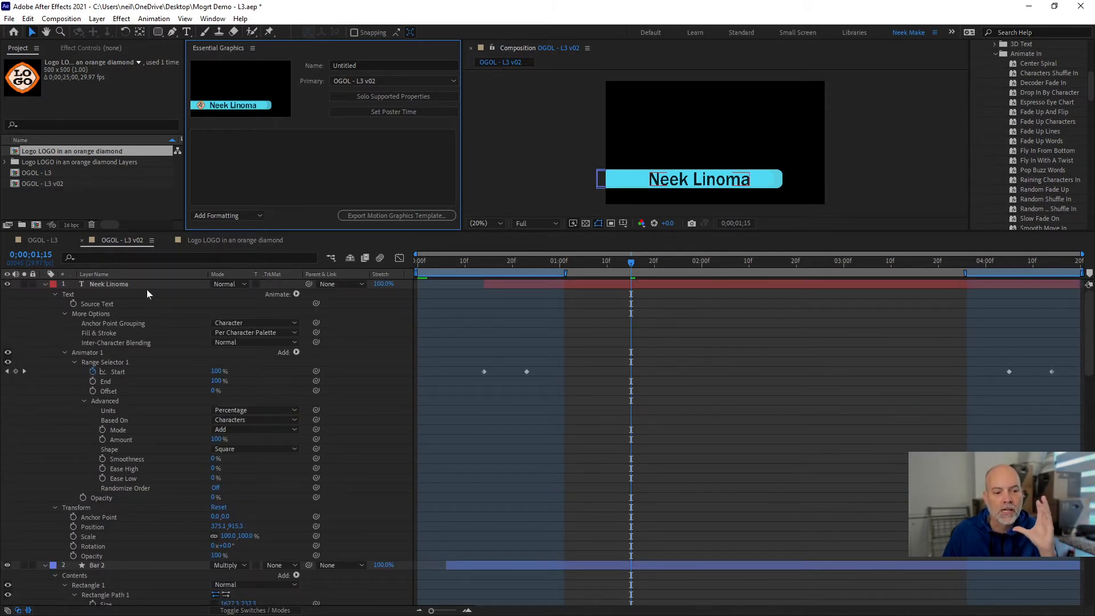
- Add the text layer's Source Text to the template's controls and rename it Name
left_click(102, 304)
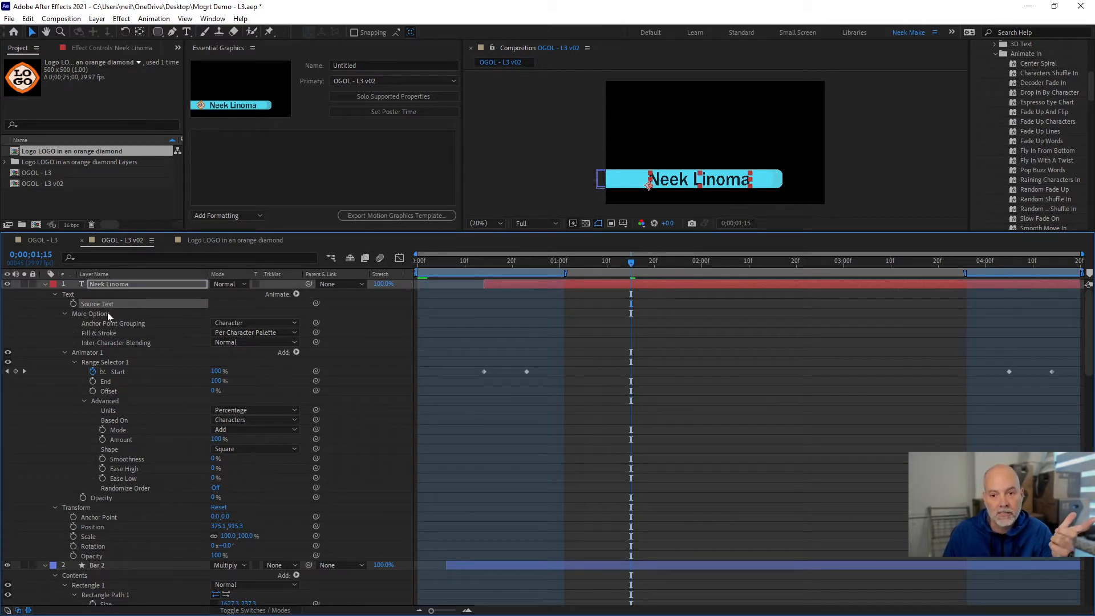
left_click_drag(98, 303, 261, 165)
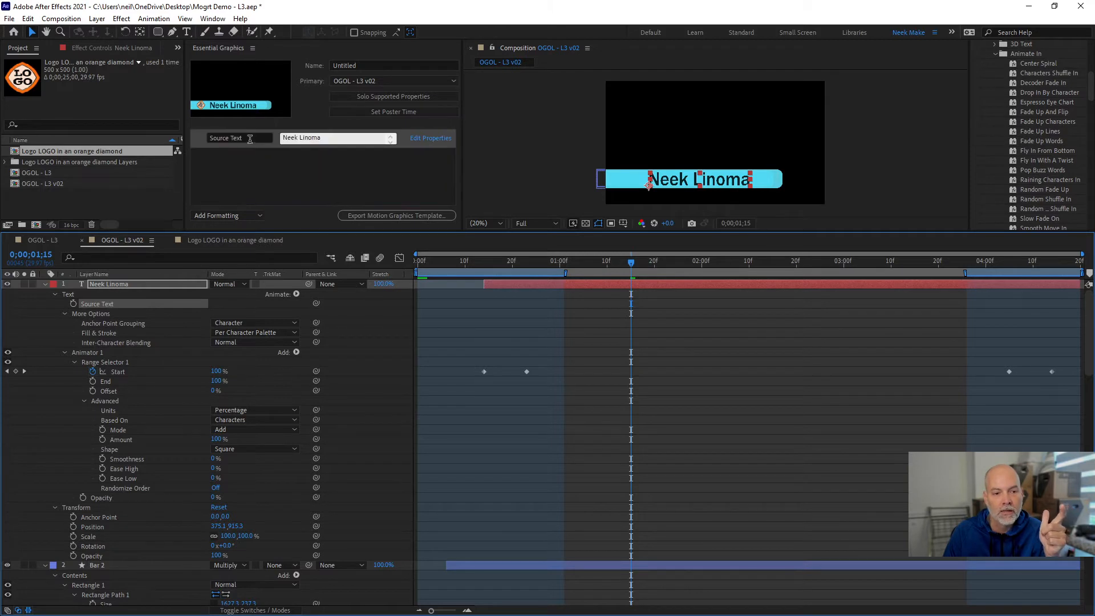
left_click(226, 138)
type("Name")
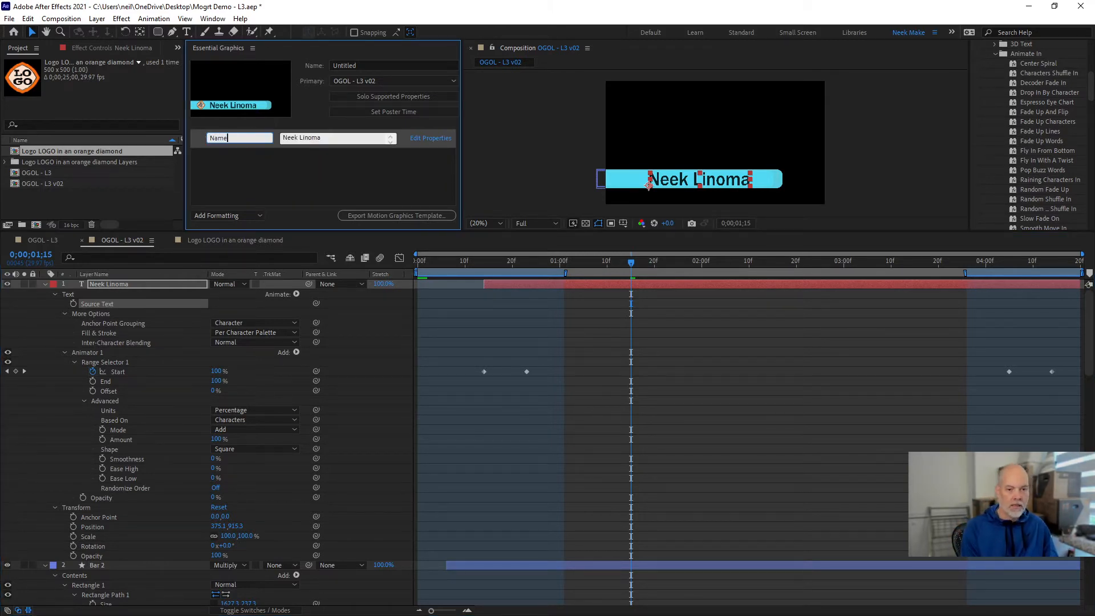
key("Return")
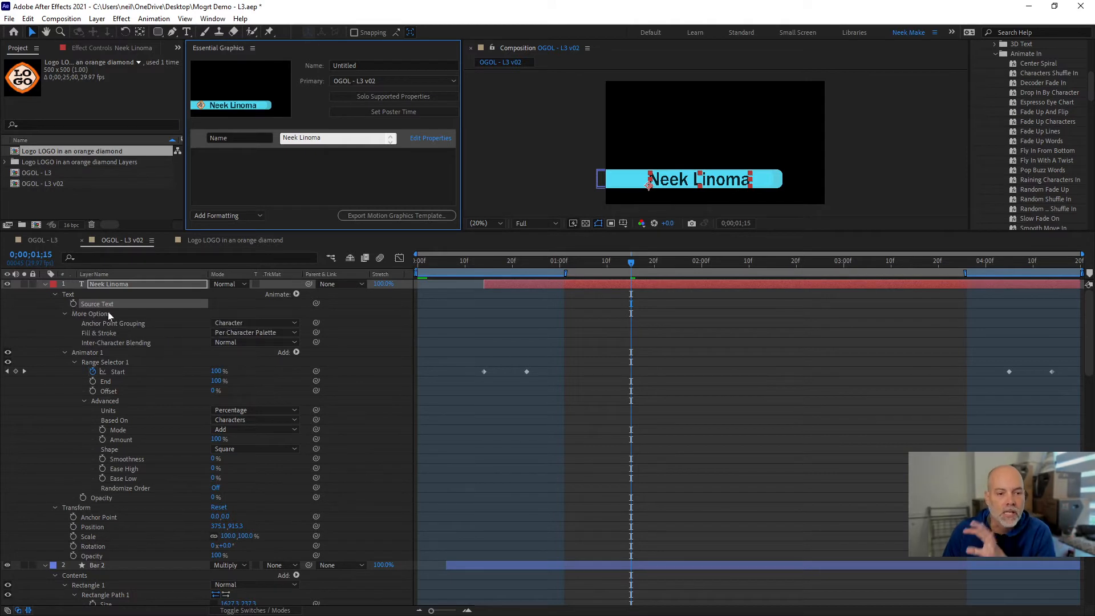
- Collapse the text layer and add the Fill 1 Color of Bar 2 to the template's controls
left_click(45, 284)
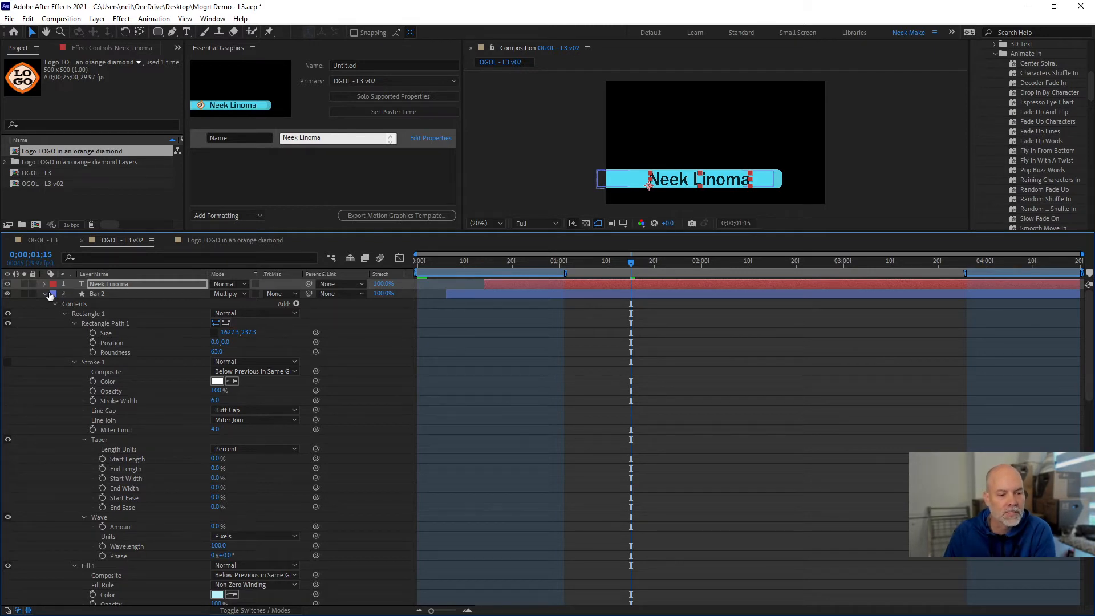
left_click(100, 294)
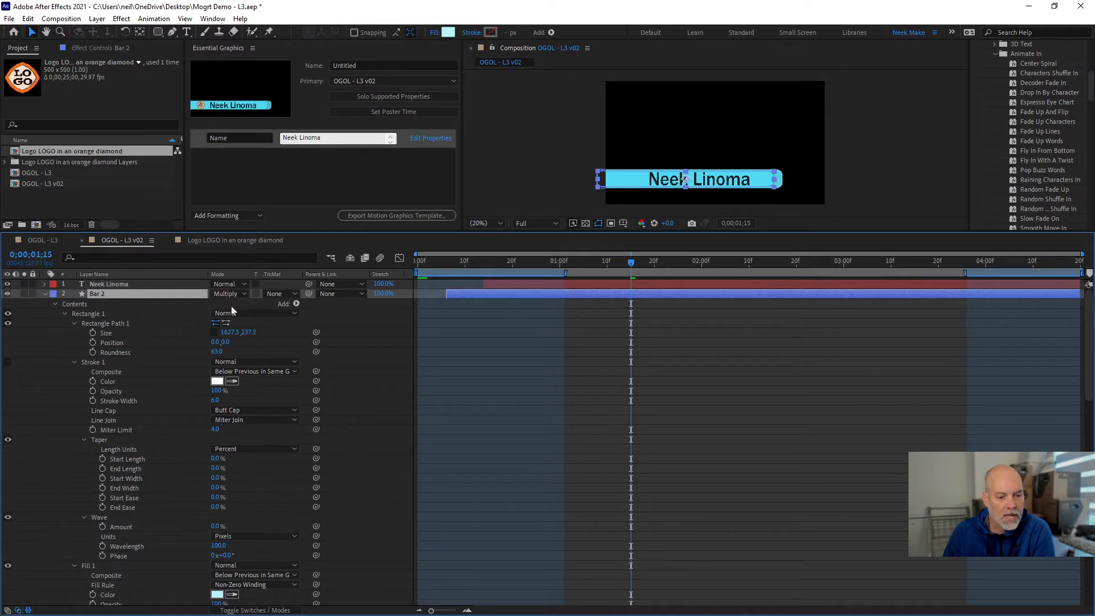
scroll(245, 404, "down", 8)
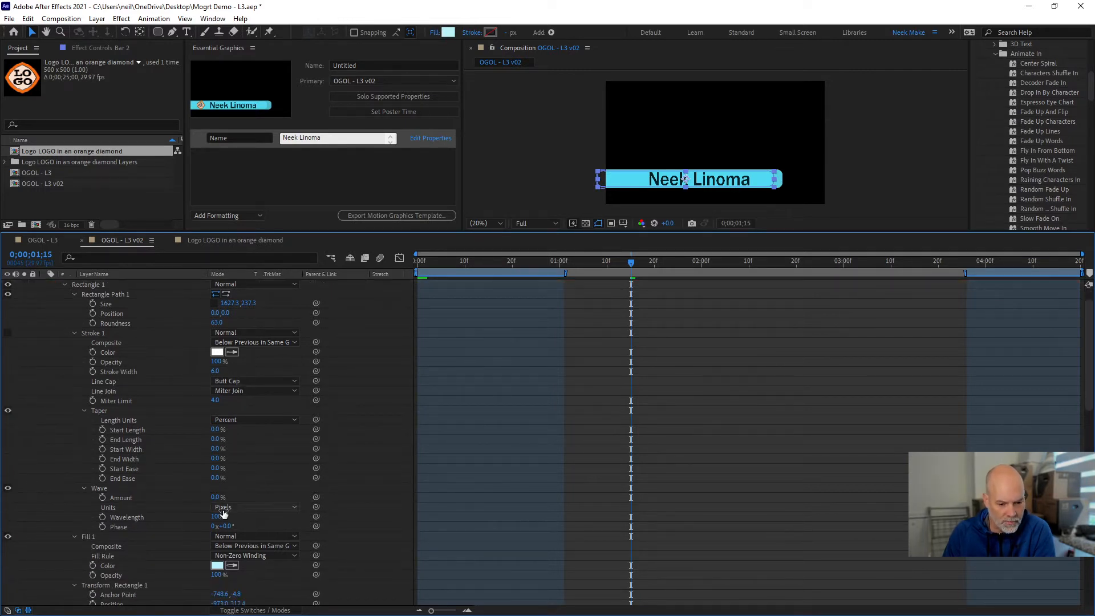
scroll(228, 559, "down", 2)
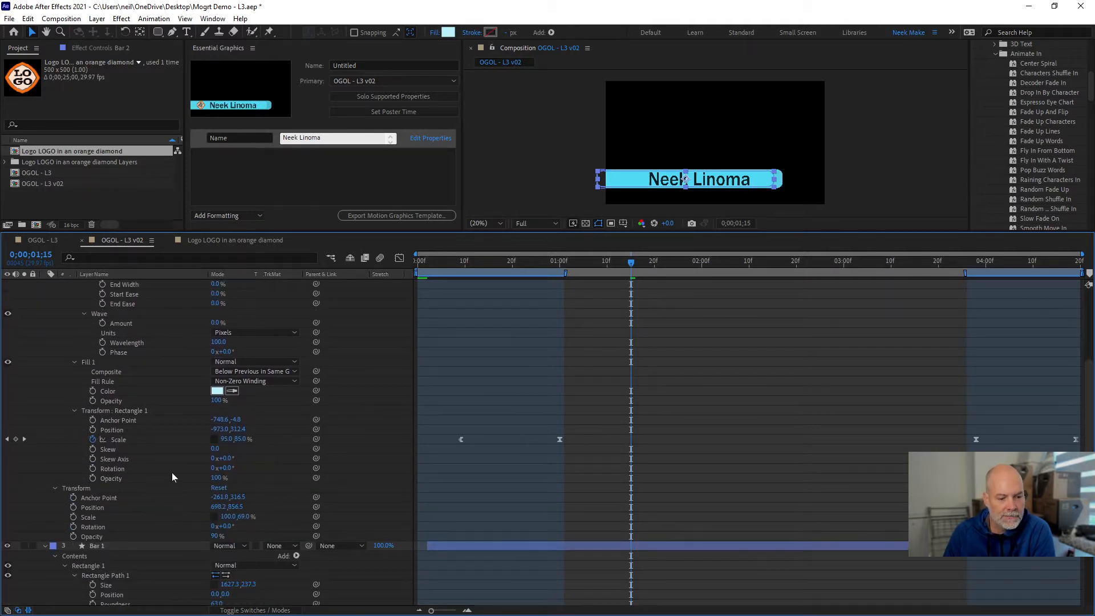
scroll(173, 480, "up", 2)
scroll(124, 464, "up", 4)
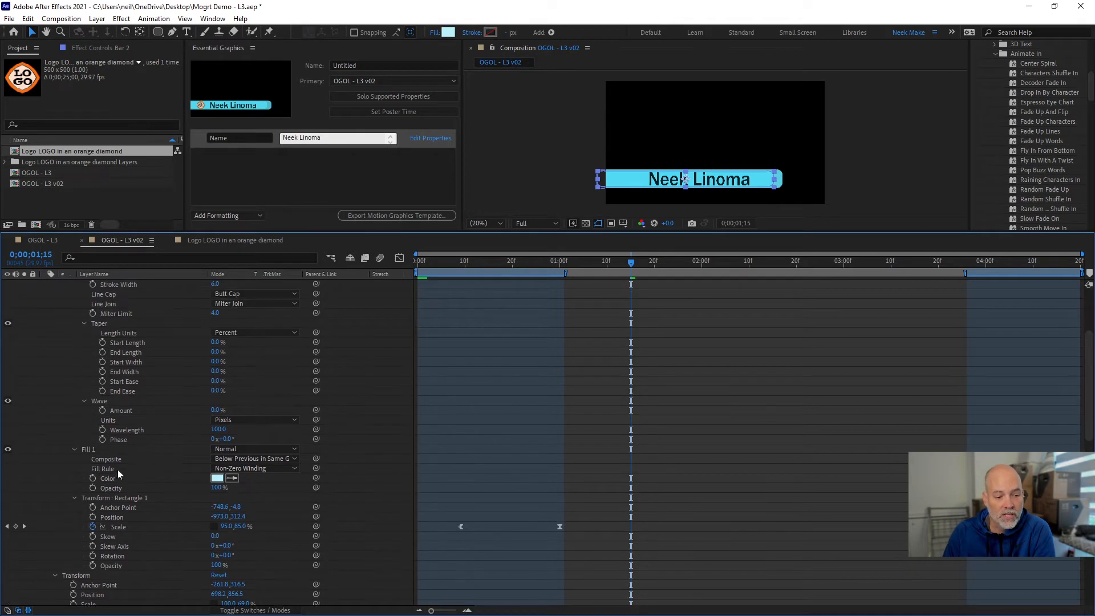
left_click_drag(109, 479, 238, 174)
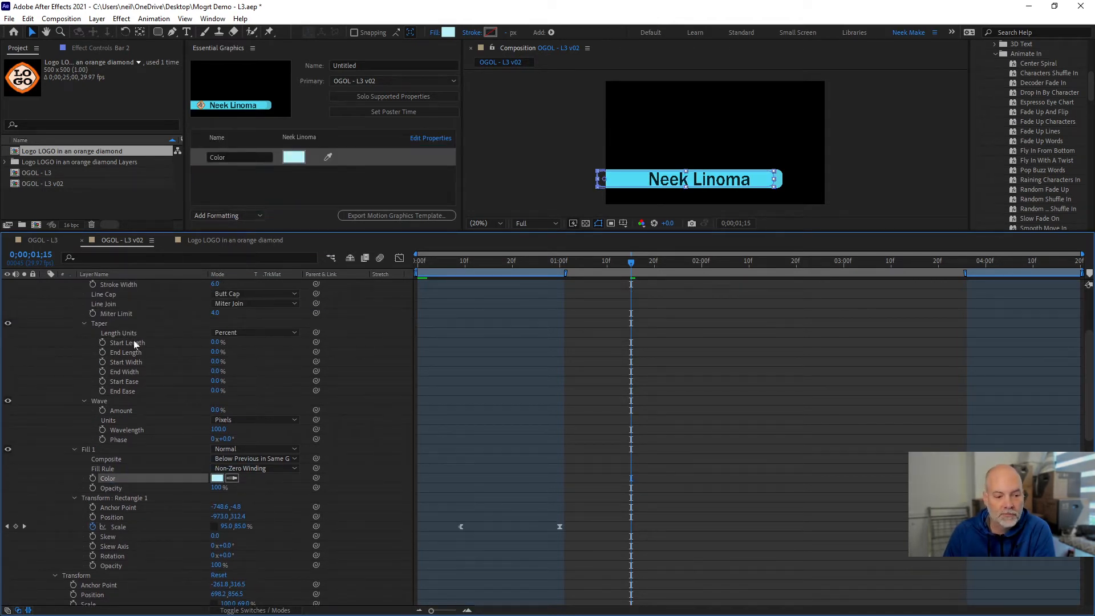
- Rename the template's Color control as Top Bar Colour
scroll(135, 345, "up", 8)
left_click(221, 158)
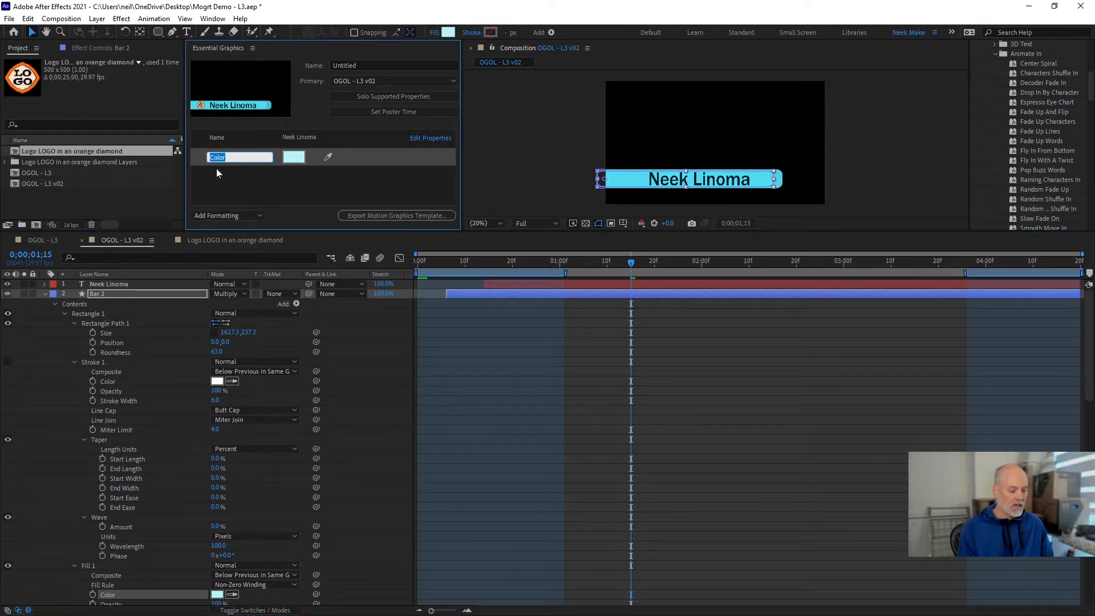
type("Top Bar Colour")
key("Return")
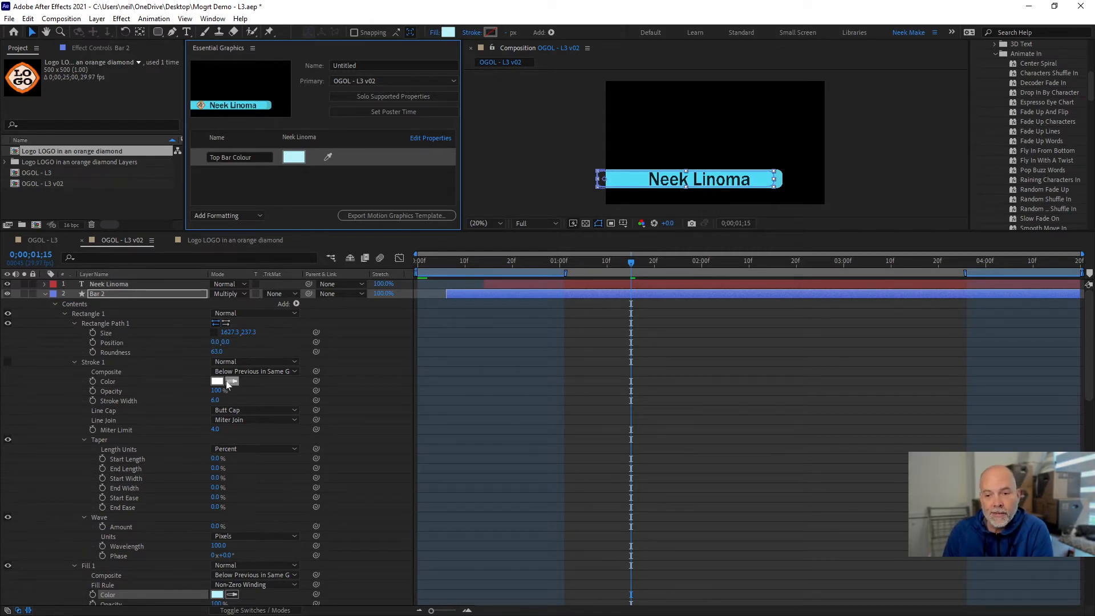
- Add the keyframed Scale from Bar 2's Transform : Rectangle 1 to the template's controls, accepting the keyframe warning
scroll(211, 382, "down", 5)
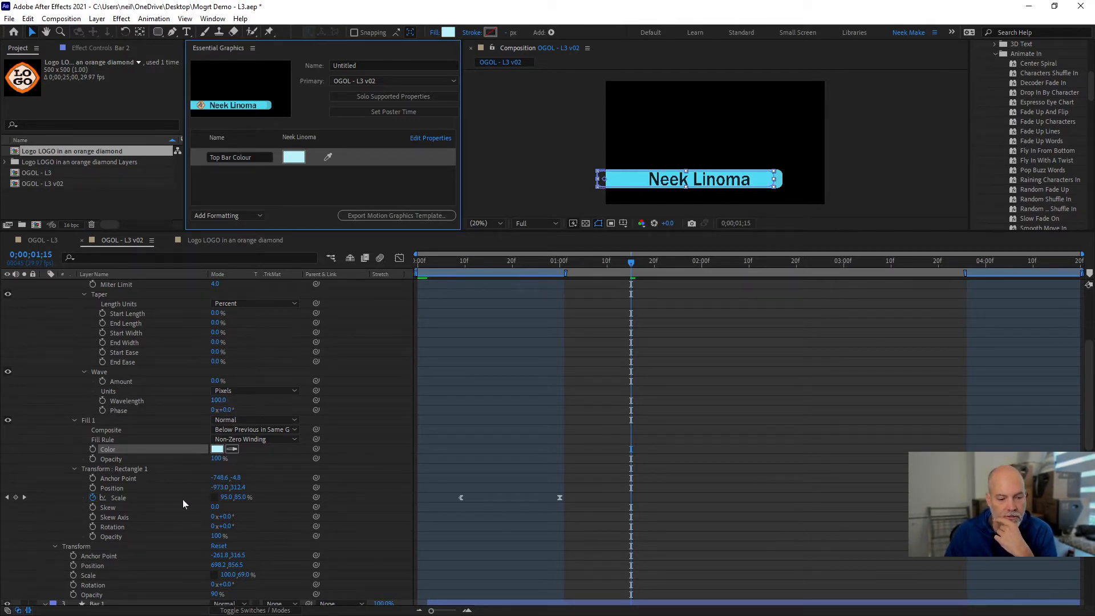
left_click_drag(125, 498, 280, 181)
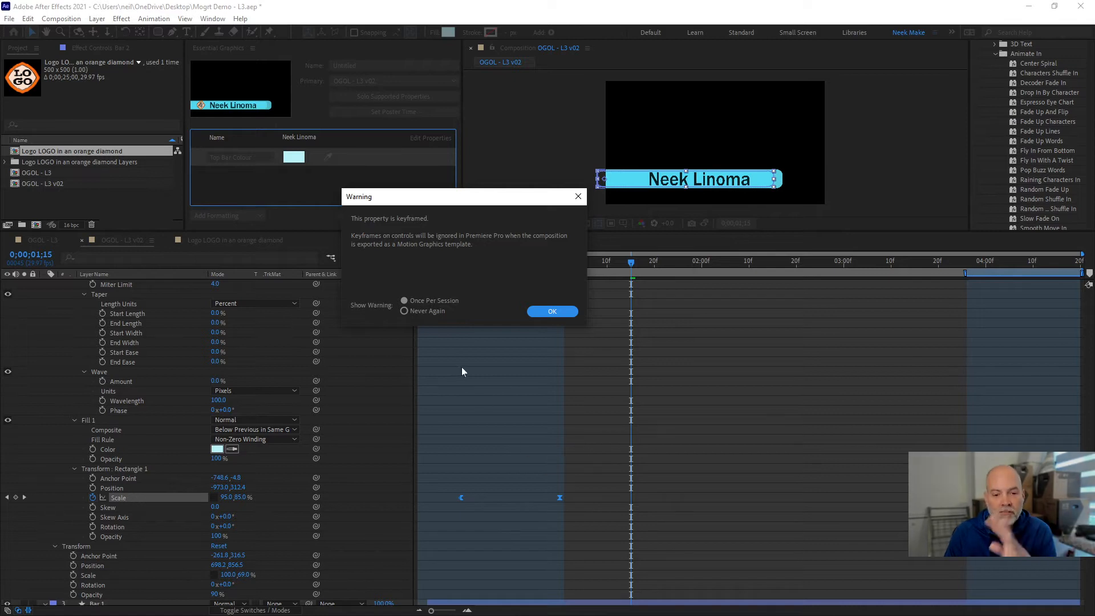
left_click(542, 310)
- Rename the template's Scale control as Top Bar Size
left_click(239, 174)
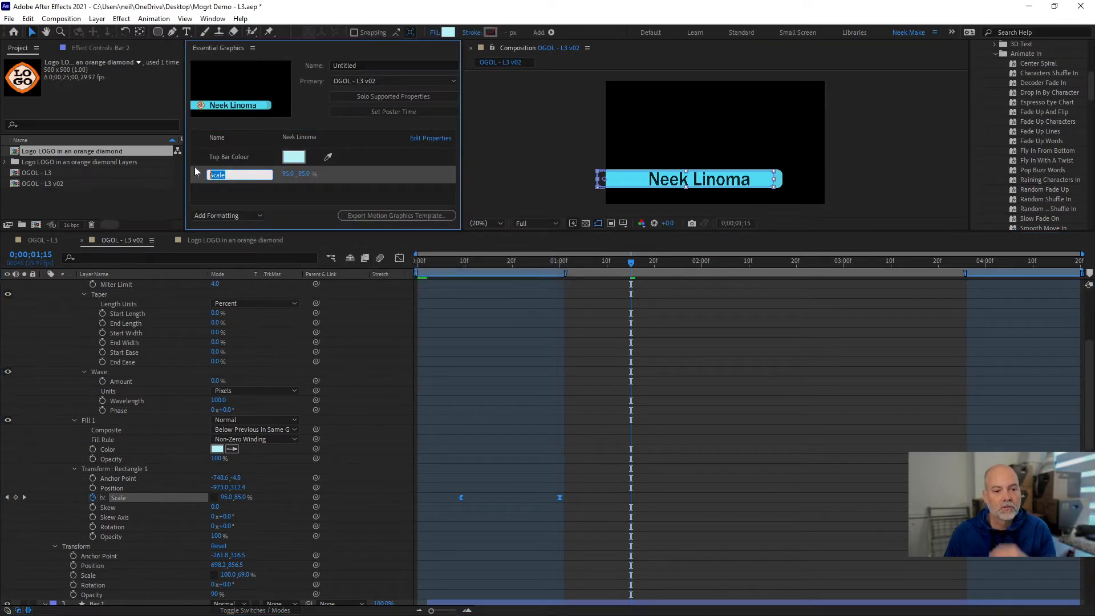
type("Top Ba")
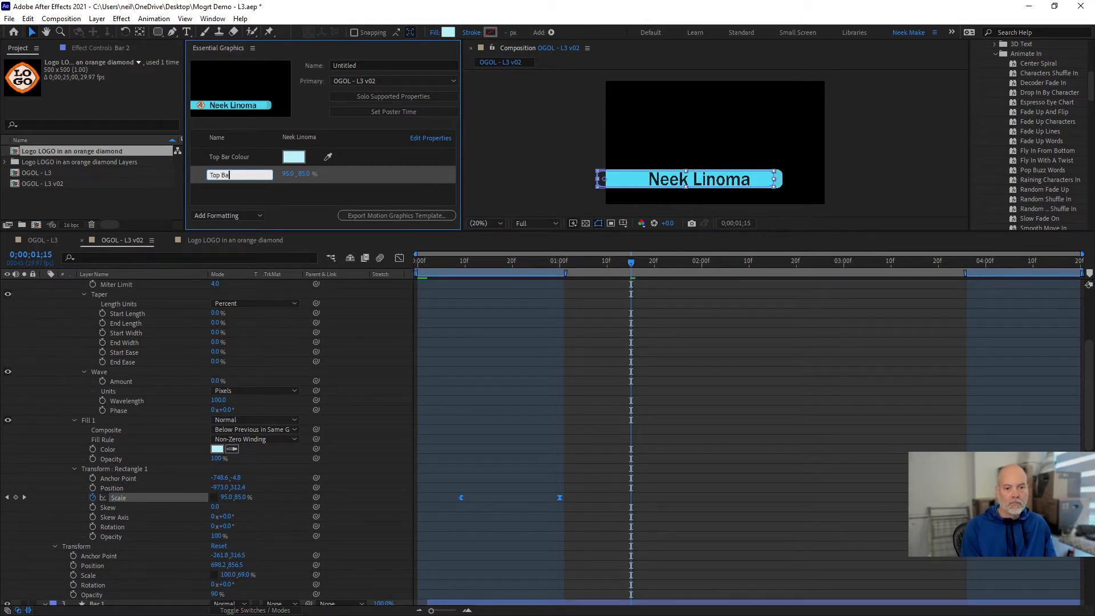
type("r Sicz")
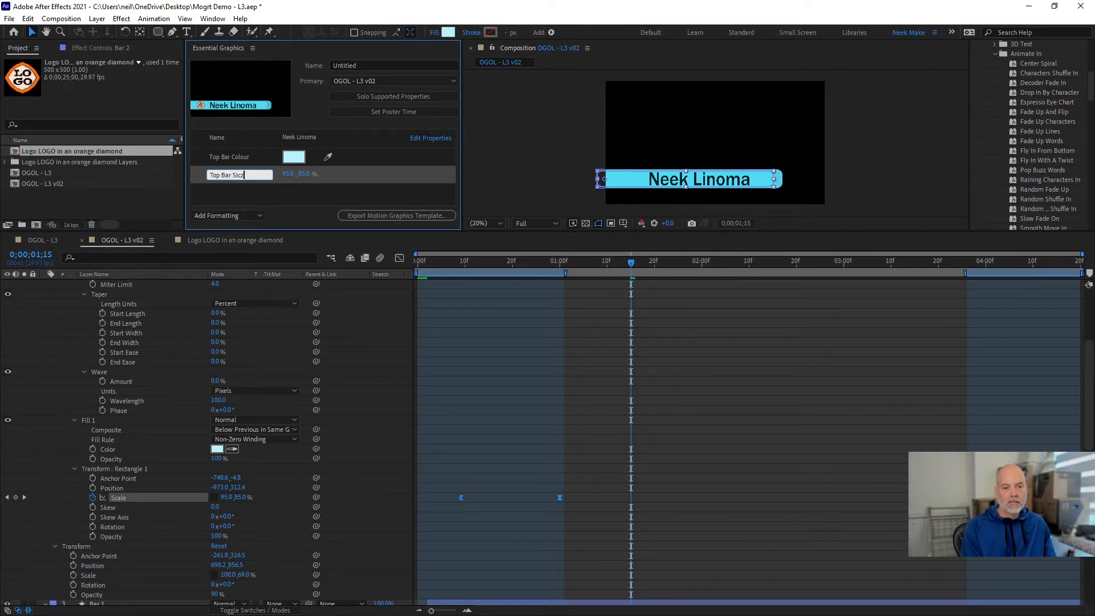
type("e")
key("BackSpace")
key("BackSpace")
key("BackSpace")
type("ze")
key("Return")
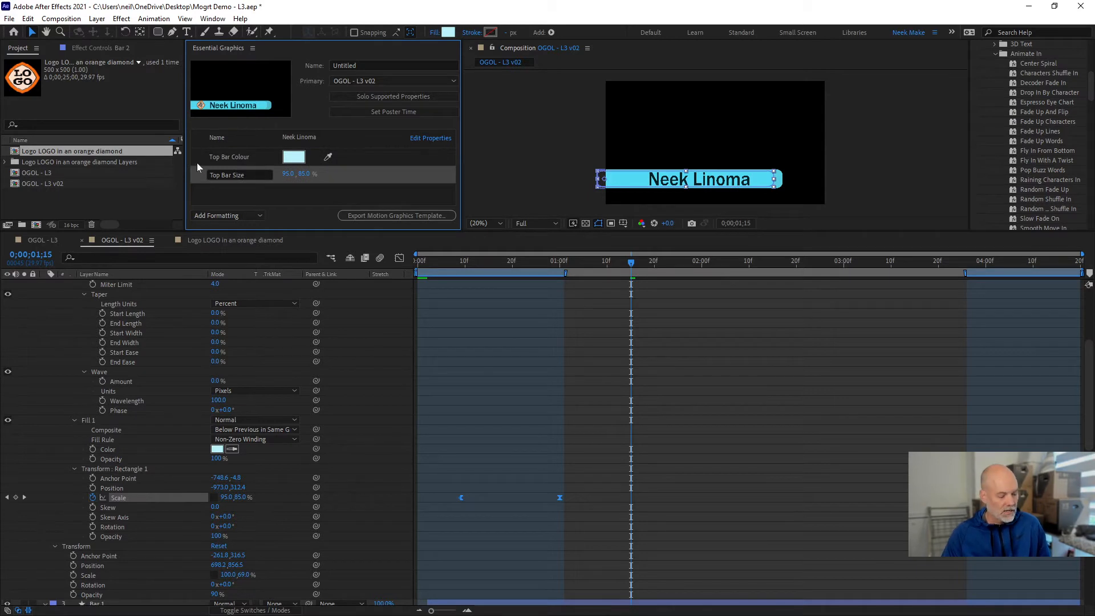
- Add a group to the template's controls and move the current time to the end of the composition
left_click(231, 216)
left_click(224, 235)
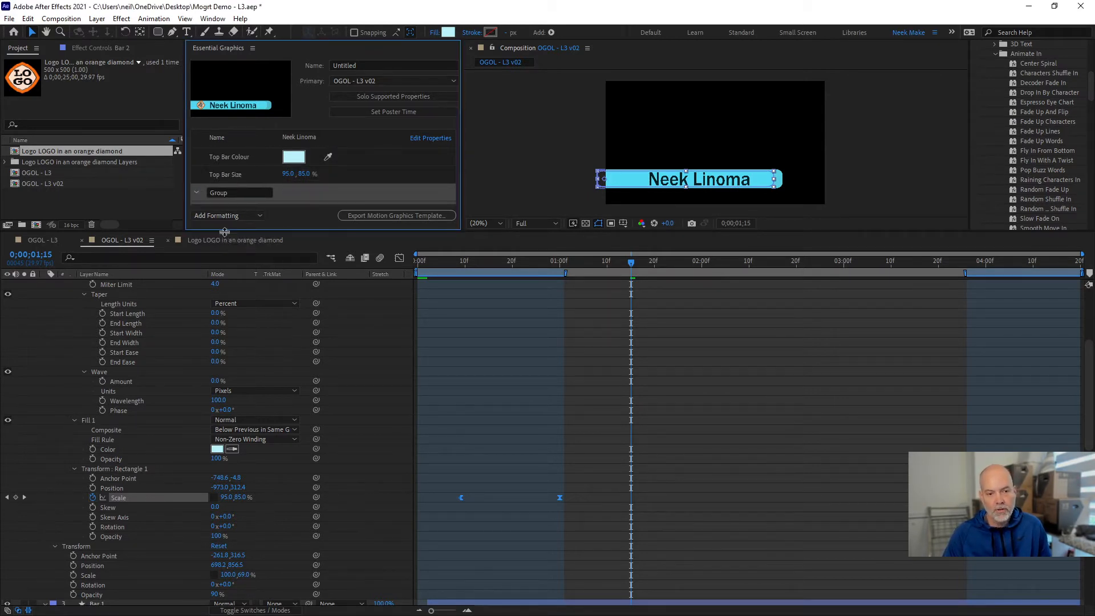
key("End")
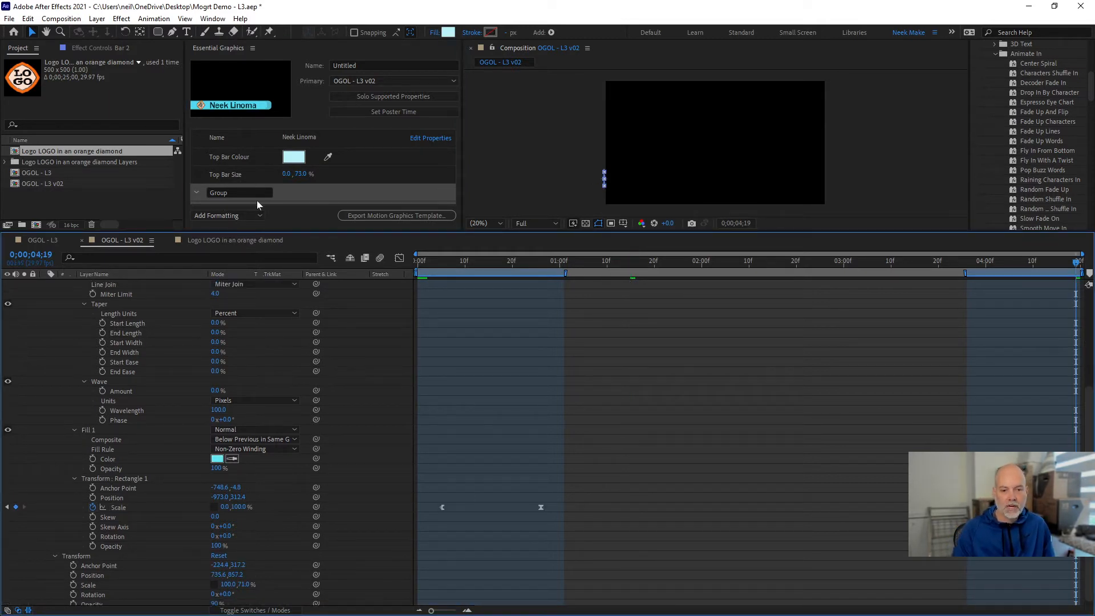
- Undo the last current-time change and add a group named Top Bar to the template's controls
key("ctrl+z")
left_click(241, 194)
left_click(240, 215)
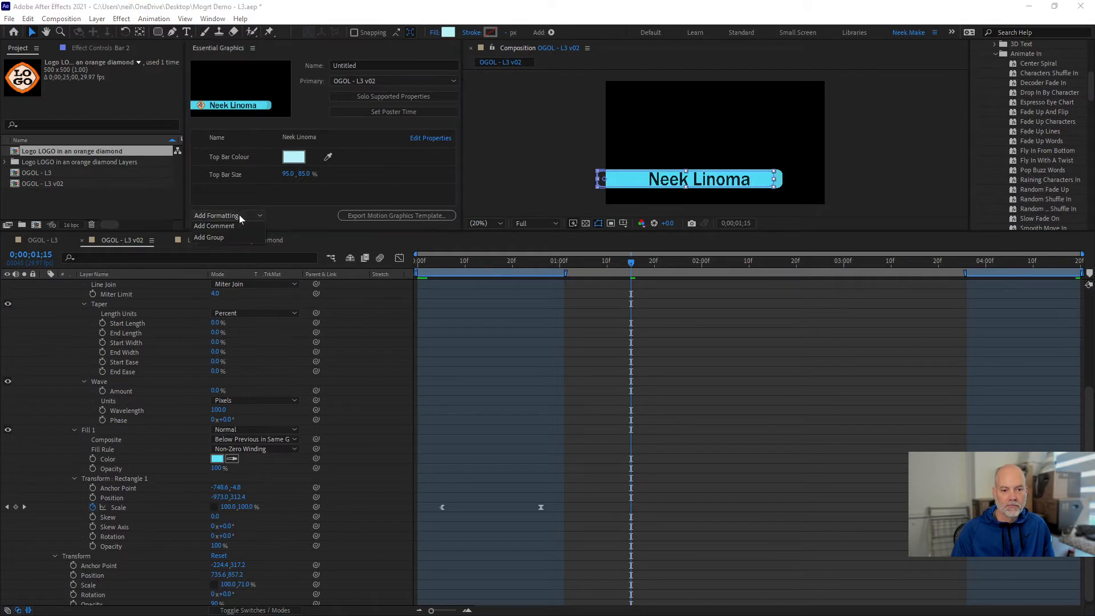
left_click(239, 235)
left_click_drag(229, 193, 200, 192)
type("To")
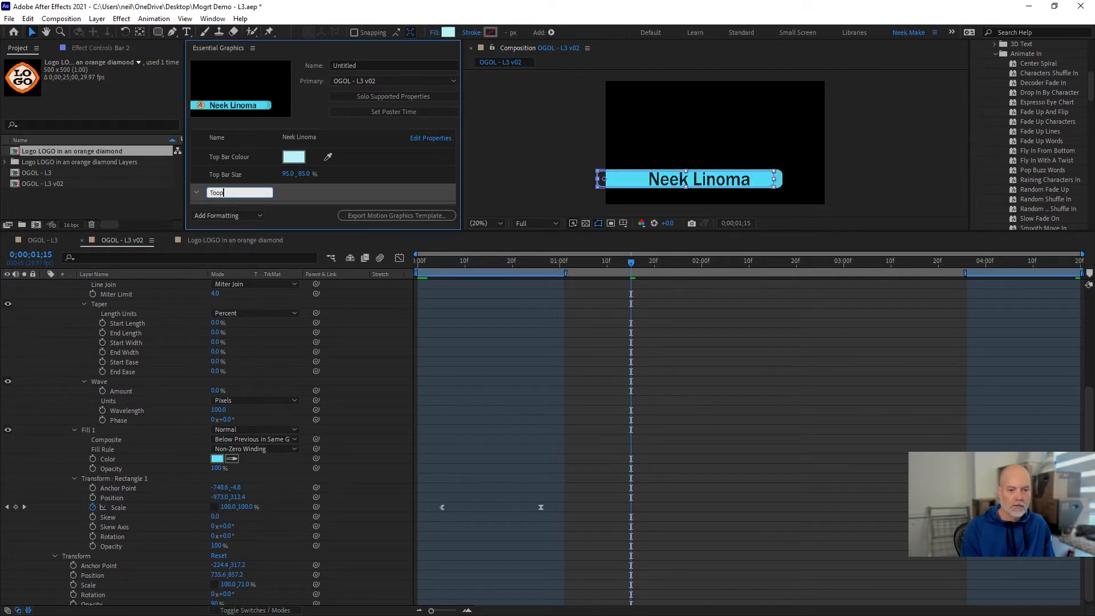
type("p Bar")
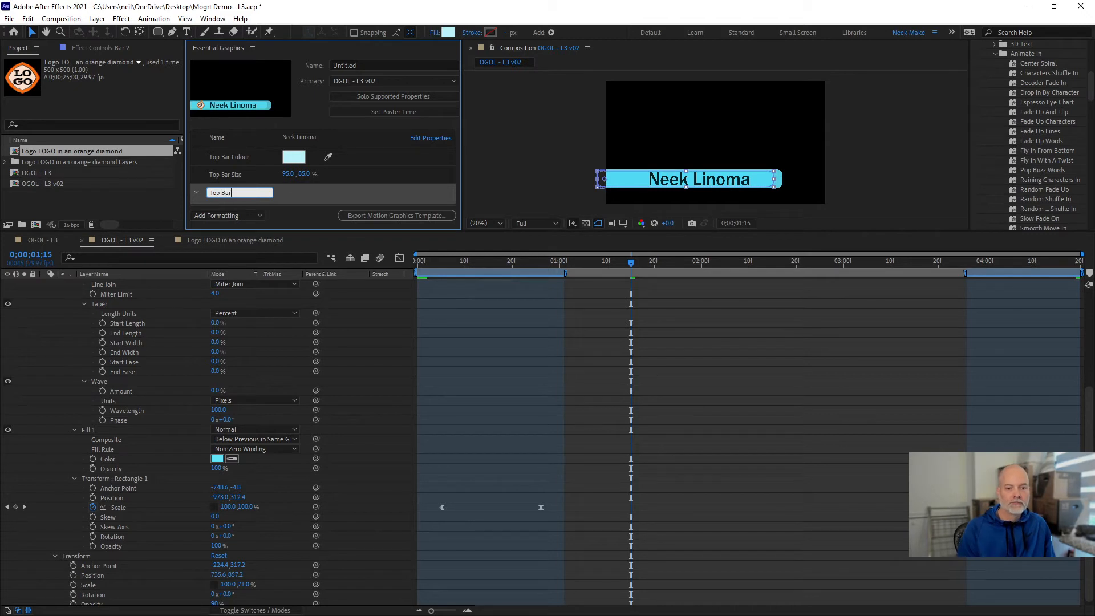
key("Return")
- Place the Top Bar Colour and Top Bar Size controls in the Top Bar group and collapse it
mouse_move(247, 177)
left_mouse_down()
mouse_move(244, 192)
mouse_move(234, 180)
left_mouse_up()
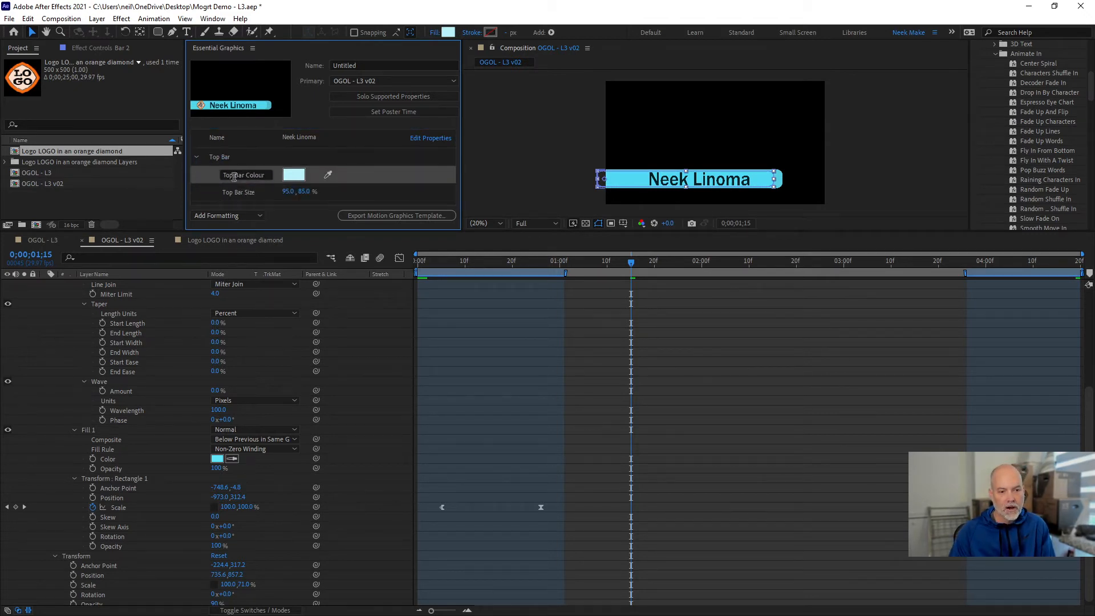
left_click(196, 157)
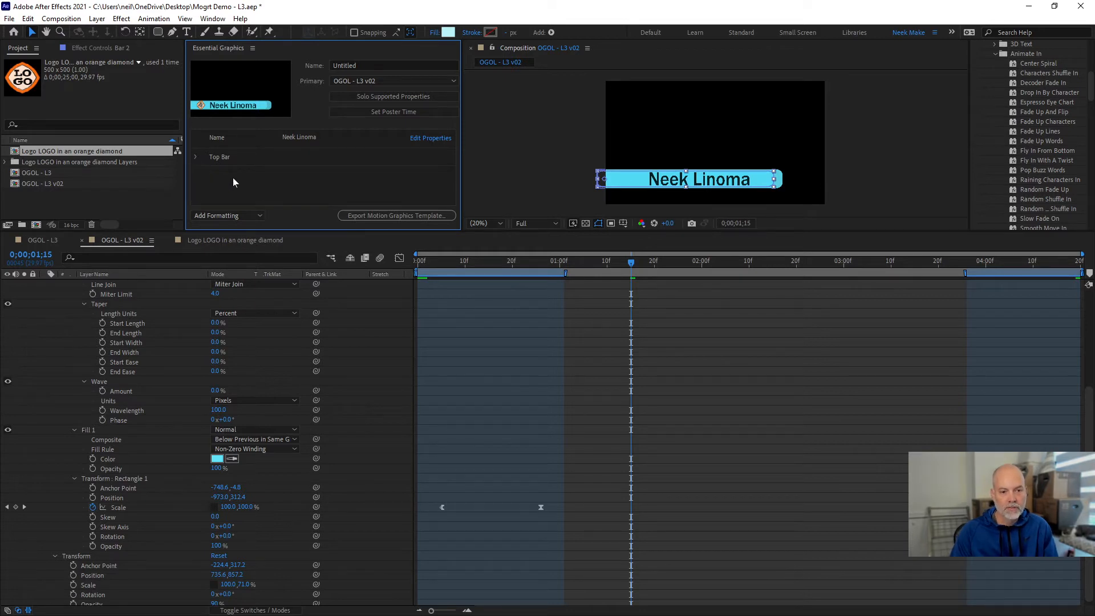
left_click(214, 142)
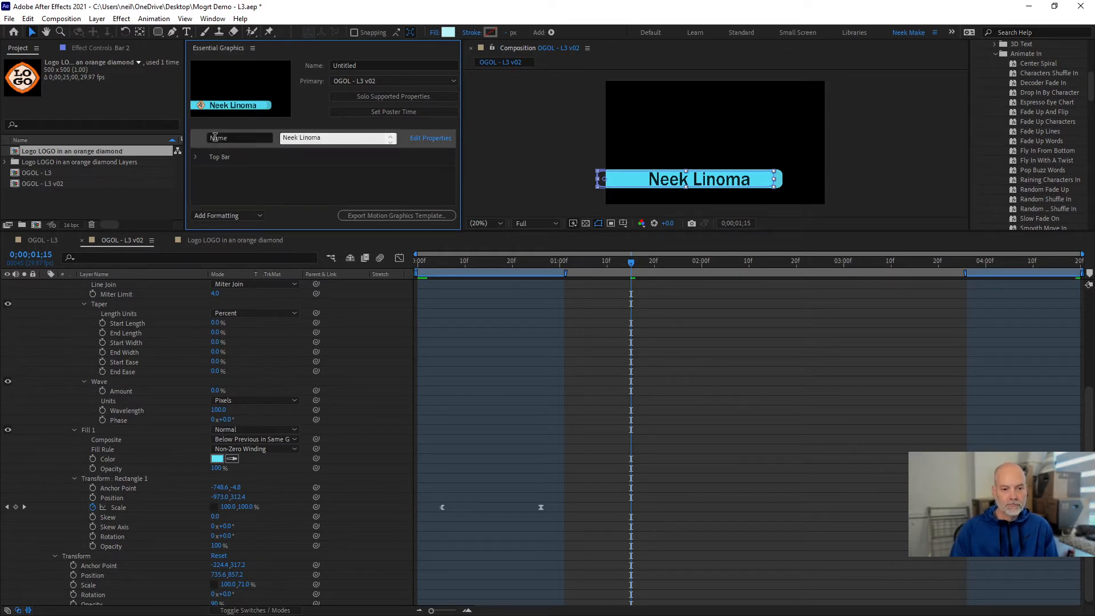
left_click(231, 167)
- Select the Bar 2 layer and solo the composition's properties supported by the template
scroll(153, 412, "up", 5)
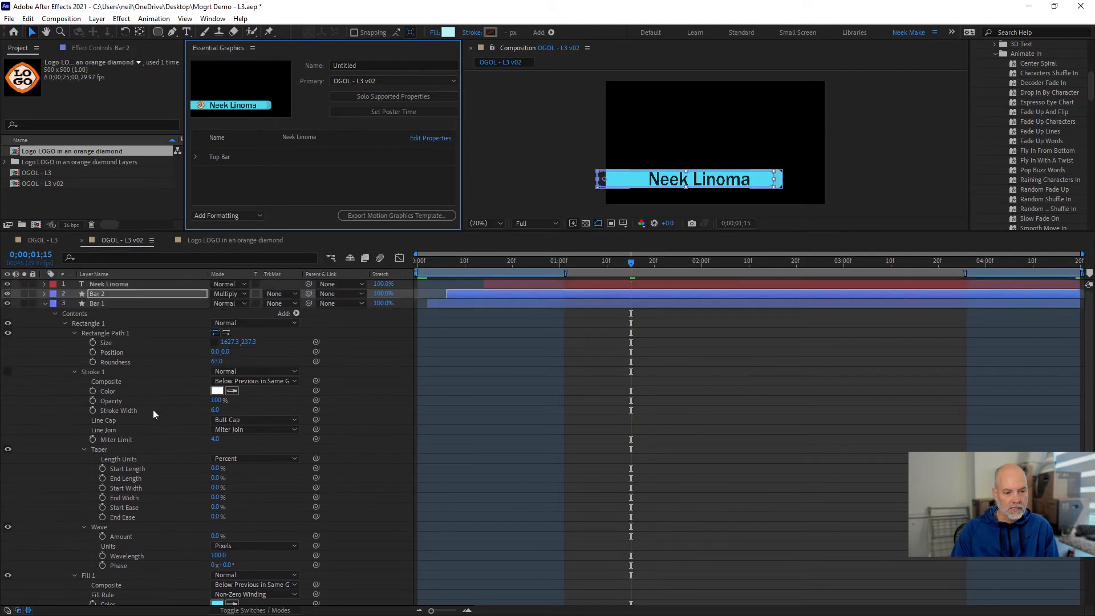
left_click(104, 307)
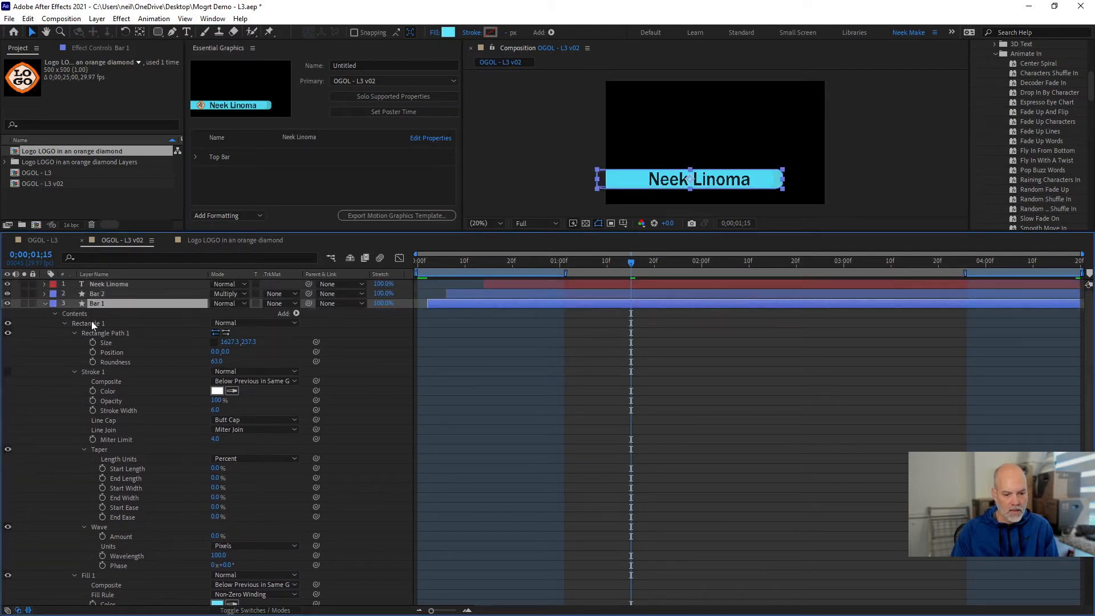
left_click(44, 293)
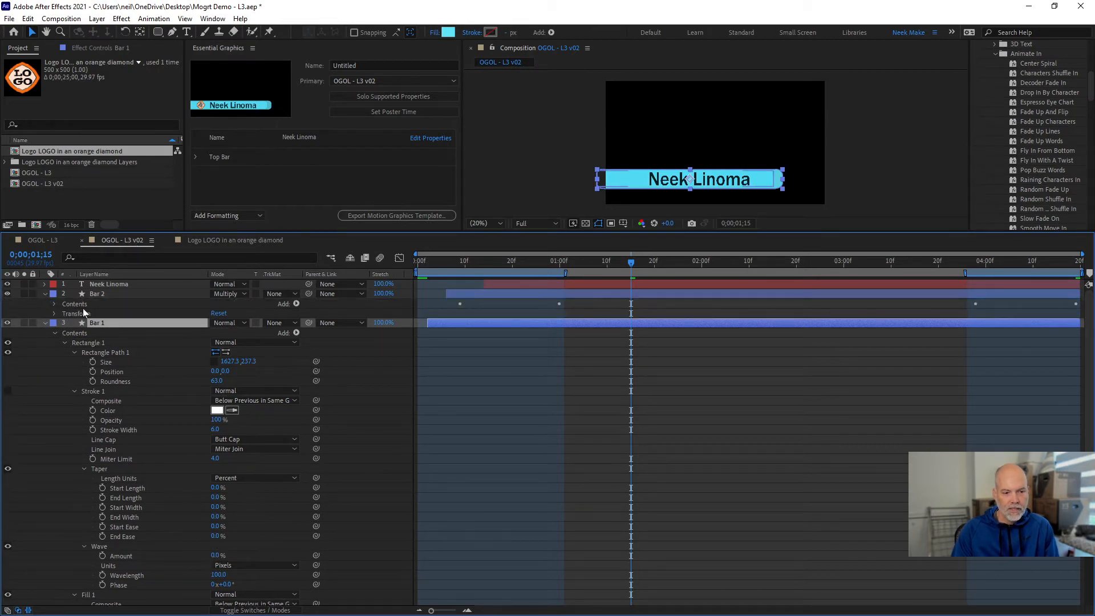
left_click(104, 295)
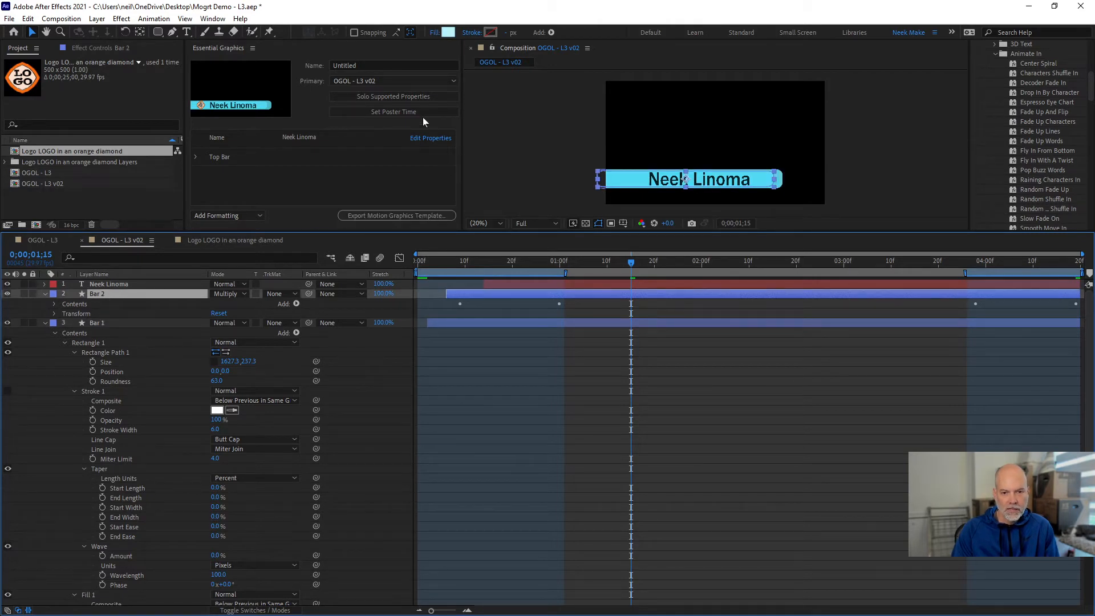
left_click(426, 98)
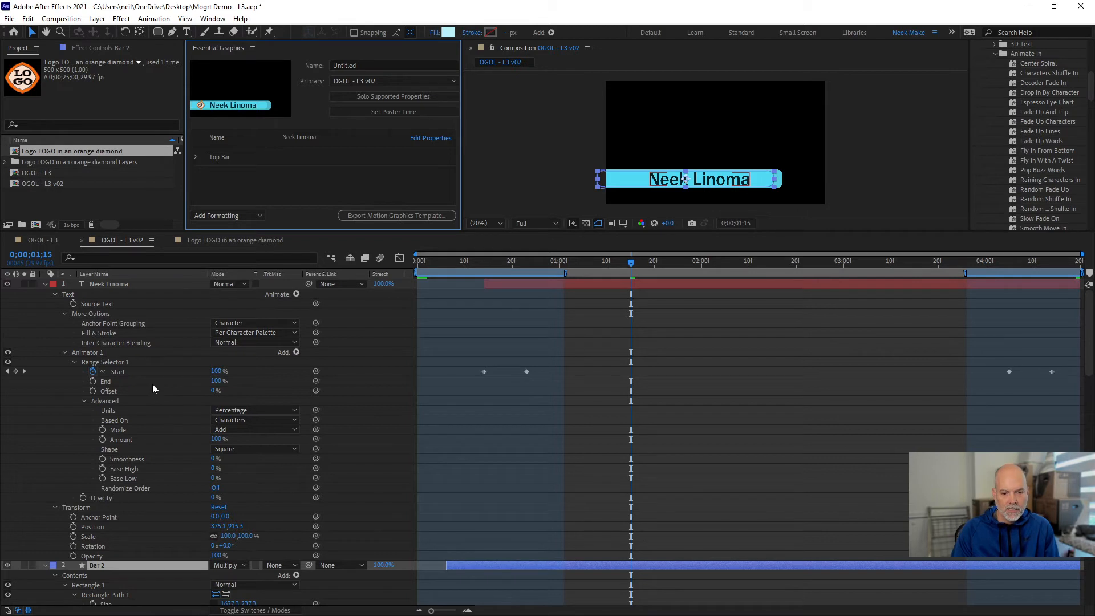
- Expand the Top Bar group and set the horizontal value of Top Bar Size to 44 %
left_click(195, 157)
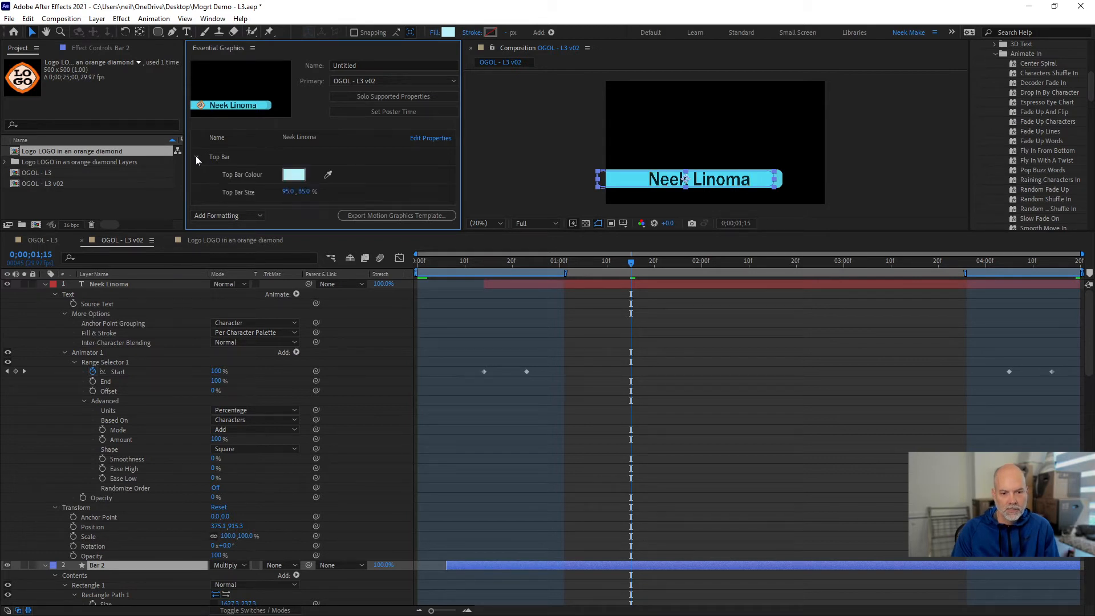
left_click_drag(304, 191, 279, 190)
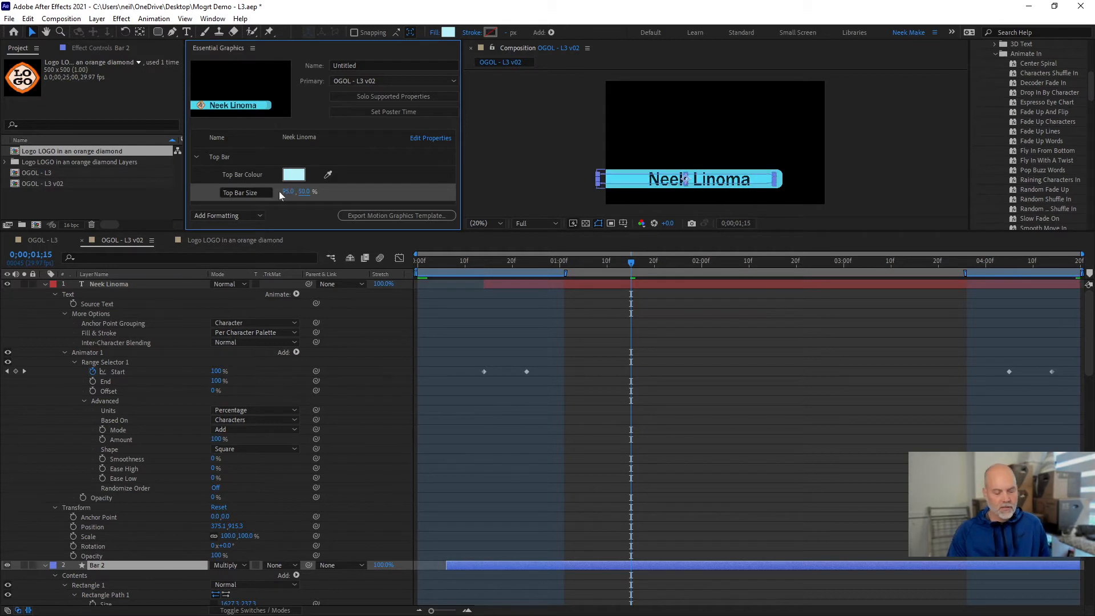
key("ctrl+z")
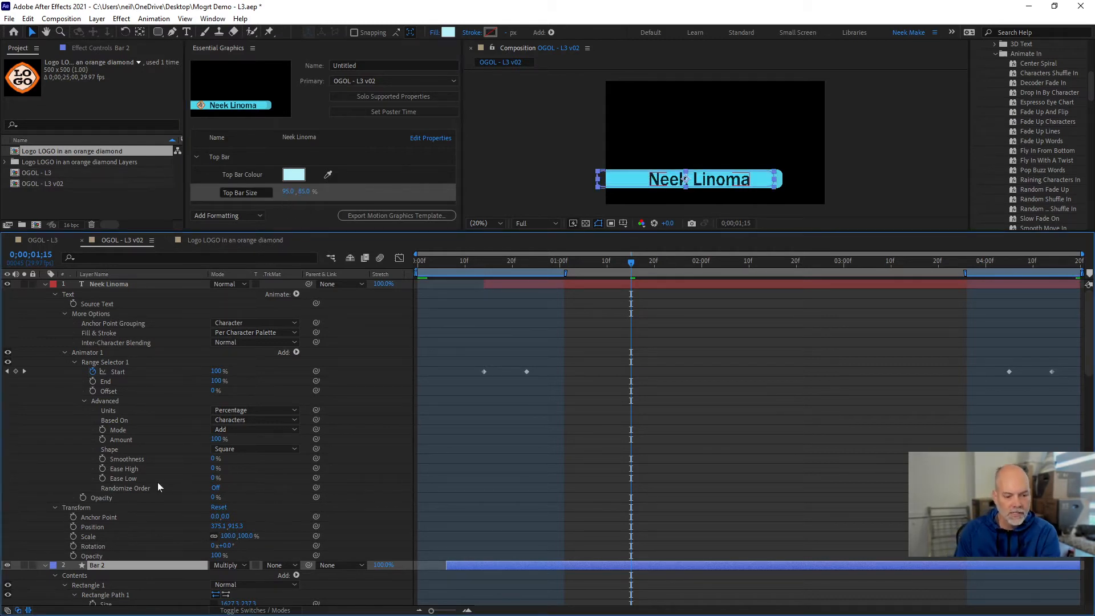
left_click_drag(287, 191, 251, 194)
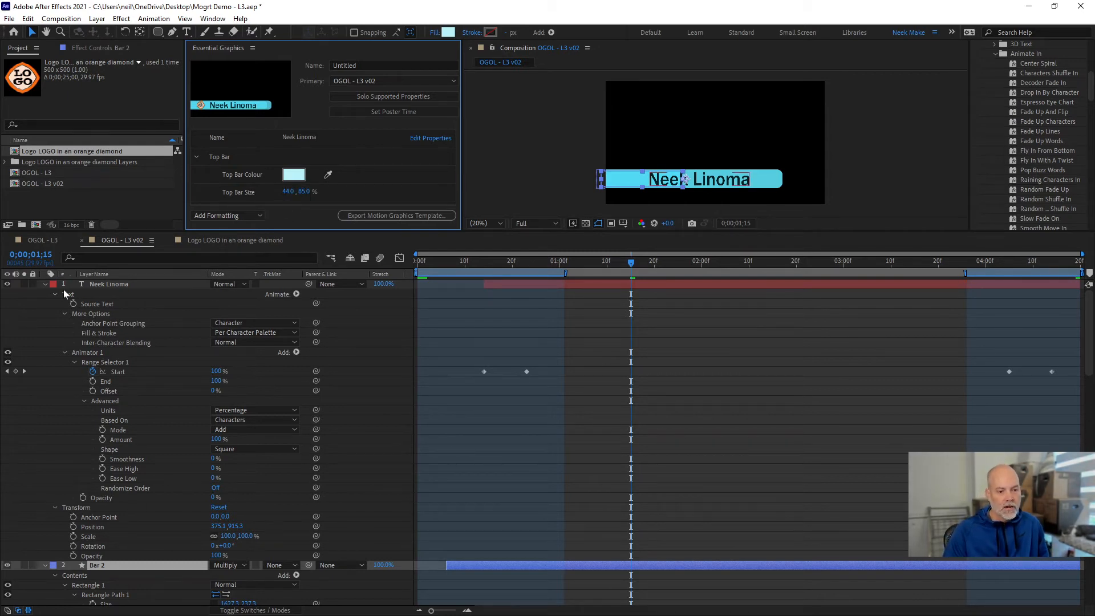
- Add the Color of Bar 1's Fill 1 to the template's controls and name it Lower bar colour
scroll(76, 359, "down", 5)
left_click(46, 419)
scroll(67, 437, "down", 4)
scroll(67, 437, "down", 1)
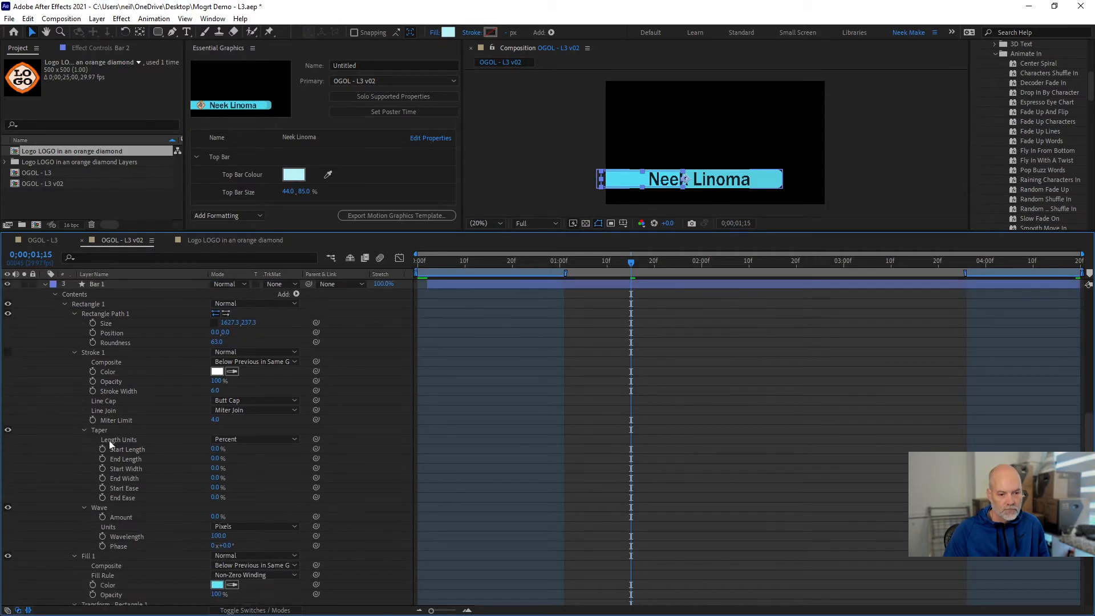
scroll(158, 433, "down", 2)
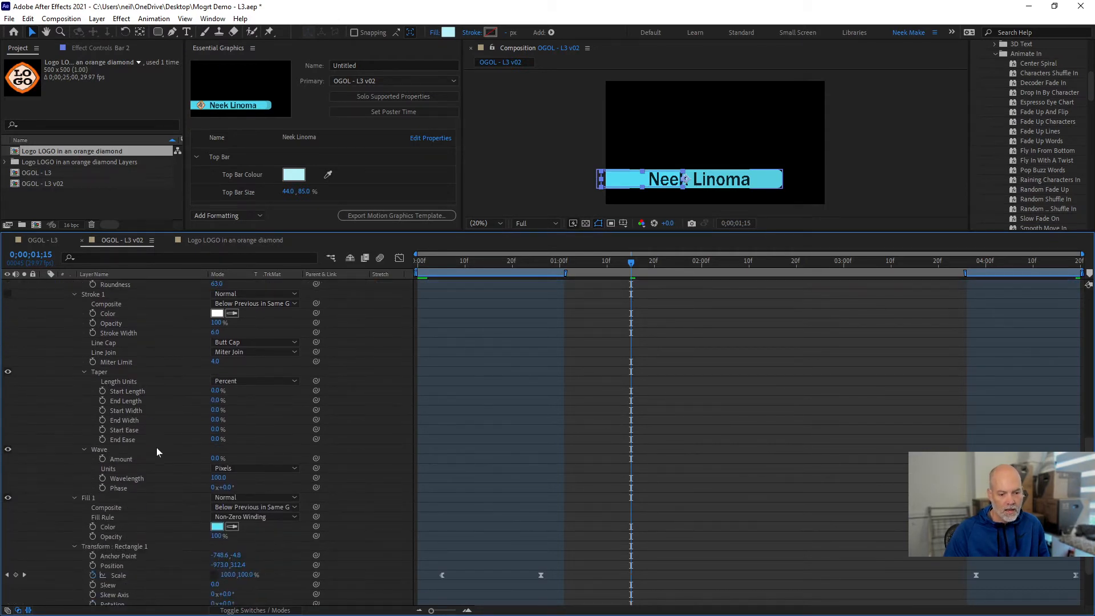
scroll(156, 410, "down", 3)
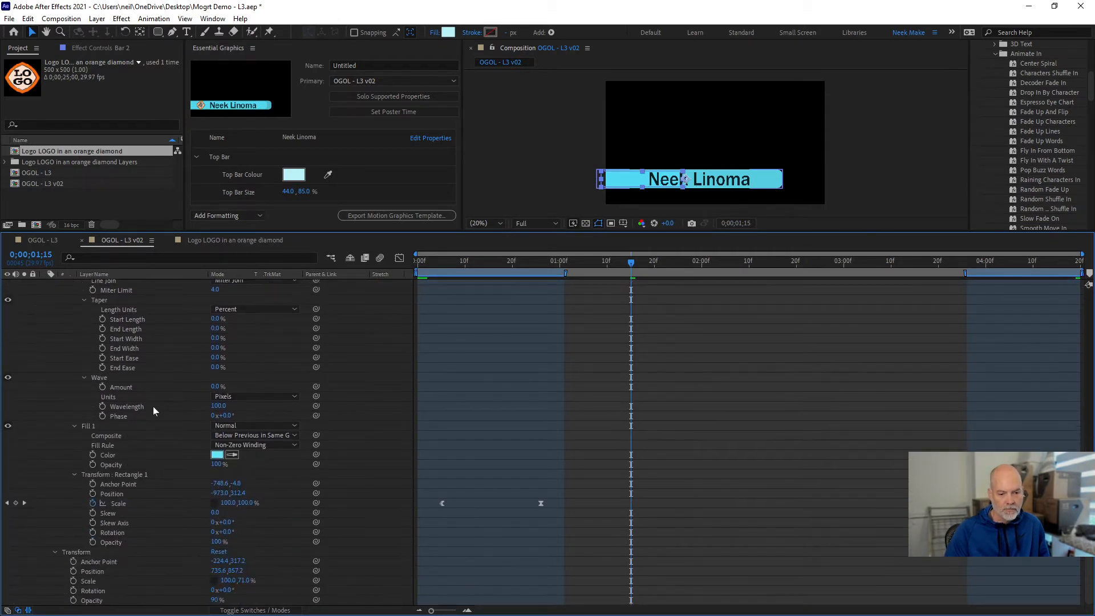
left_click_drag(117, 456, 279, 205)
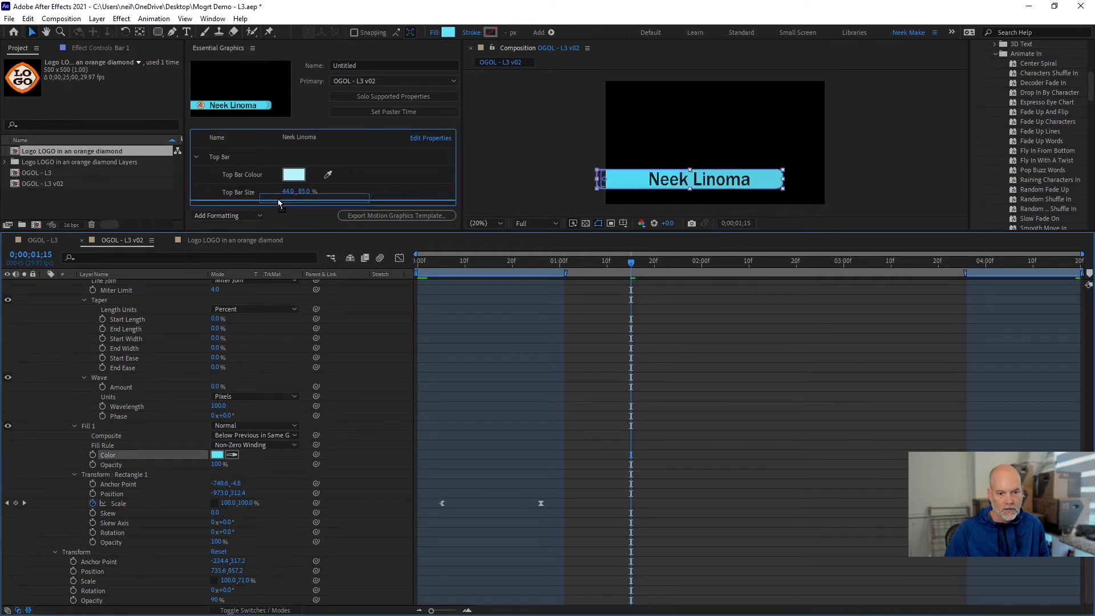
left_click(240, 190)
type("Lower bar colour")
key("Return")
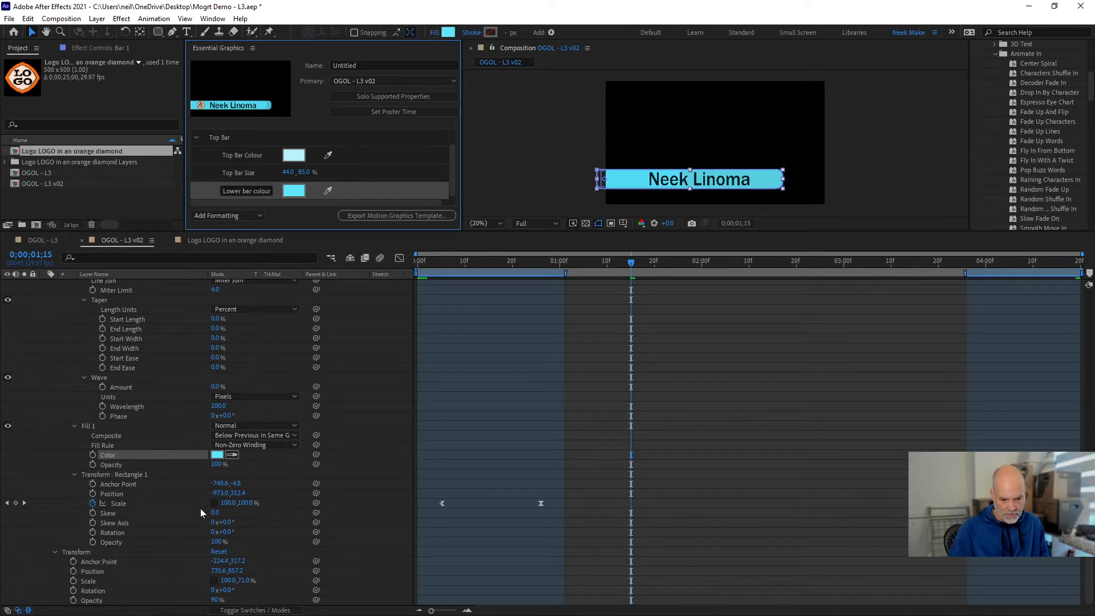
- Add the Scale from Bar 1's Transform : Rectangle 1 to the template's controls and name it lower bar scale
left_click_drag(120, 504, 276, 203)
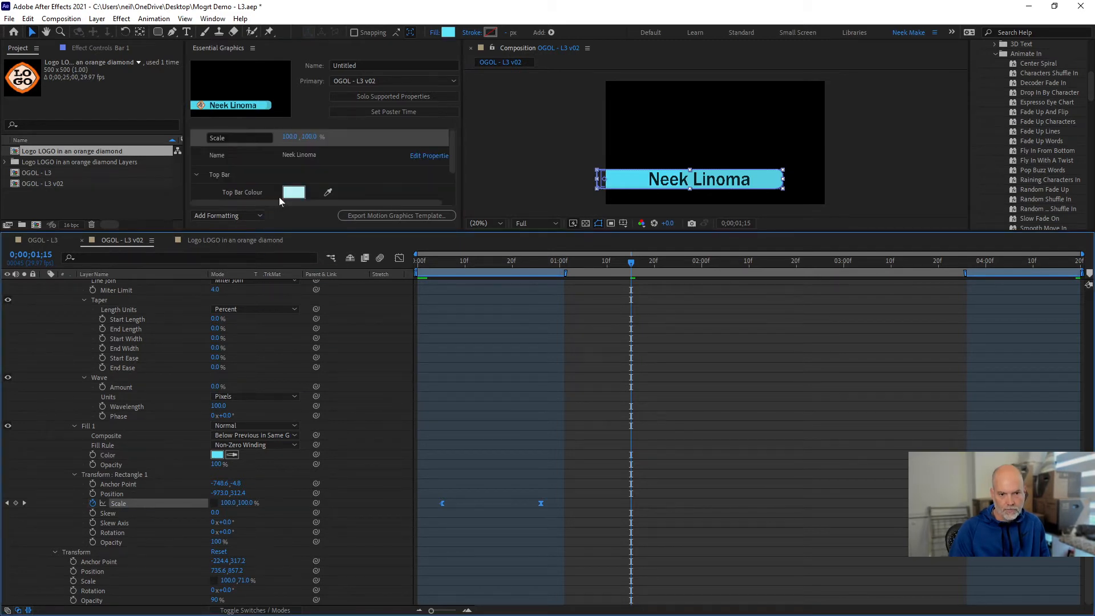
left_click(230, 137)
type("lo")
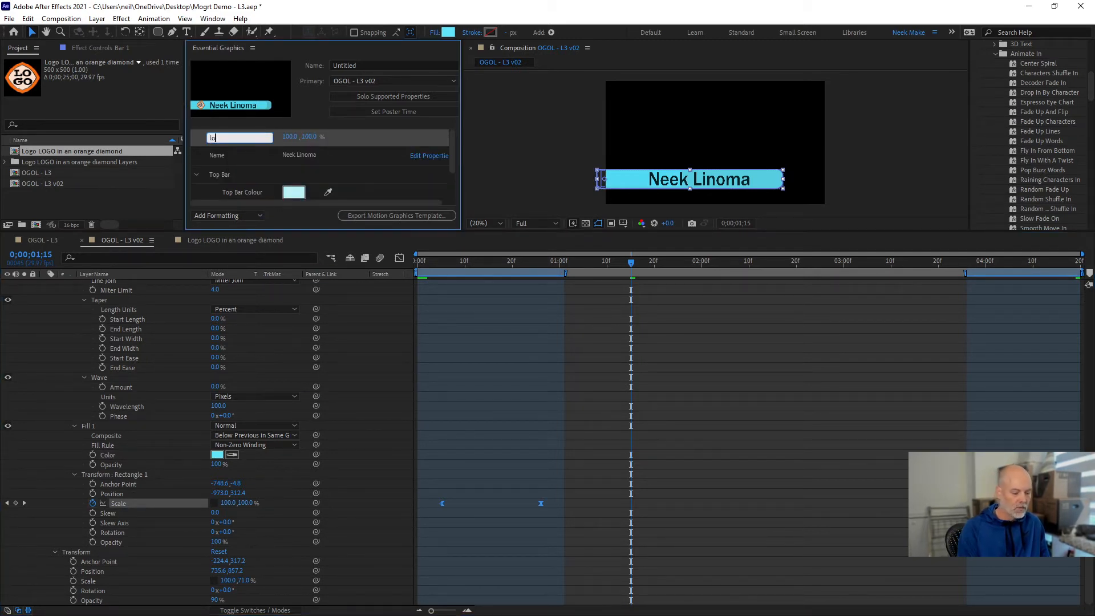
type("wer bar scale")
key("Return")
- Add a group named lower bar to the template's controls
left_click(214, 217)
left_click(218, 241)
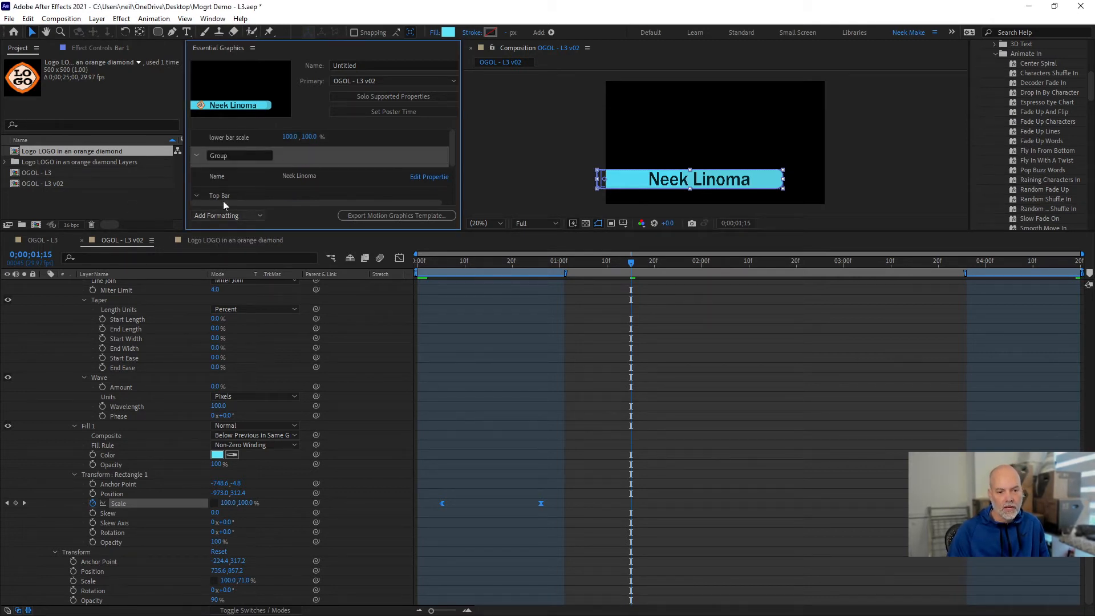
left_click(242, 155)
type("lower bar")
key("Return")
- Move the lower bar scale and Lower bar colour controls into the lower bar group, enlarging the controls area
left_click_drag(251, 136, 245, 165)
scroll(238, 179, "down", 3)
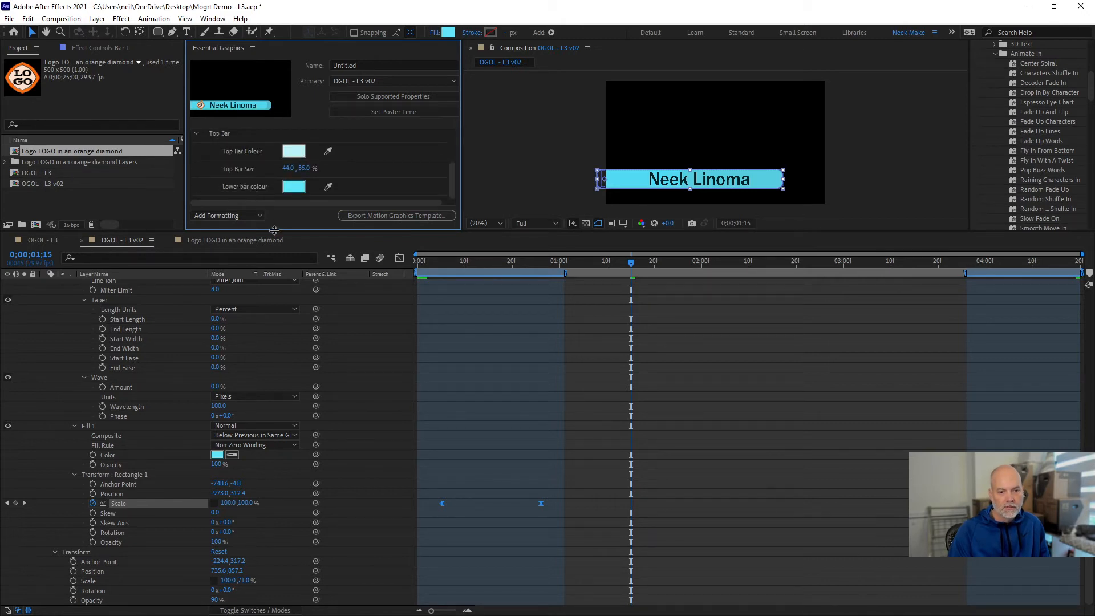
left_click_drag(274, 230, 280, 316)
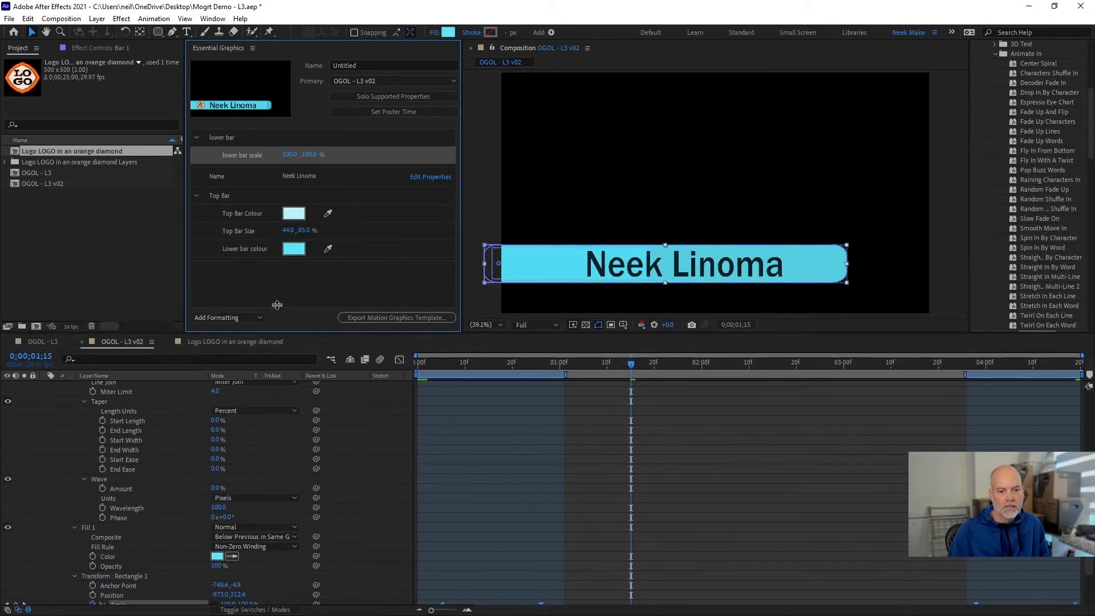
left_click_drag(251, 249, 245, 143)
- Collapse the Top Bar and lower bar groups and move the Name control above both
left_click(195, 214)
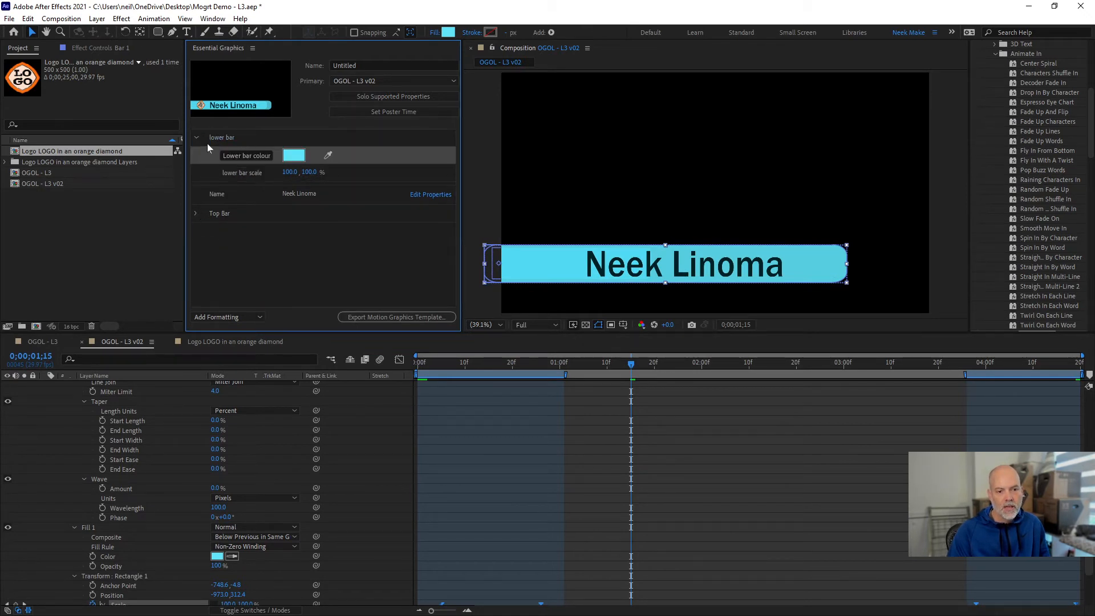
left_click(195, 138)
left_click_drag(234, 156, 236, 128)
left_click(269, 224)
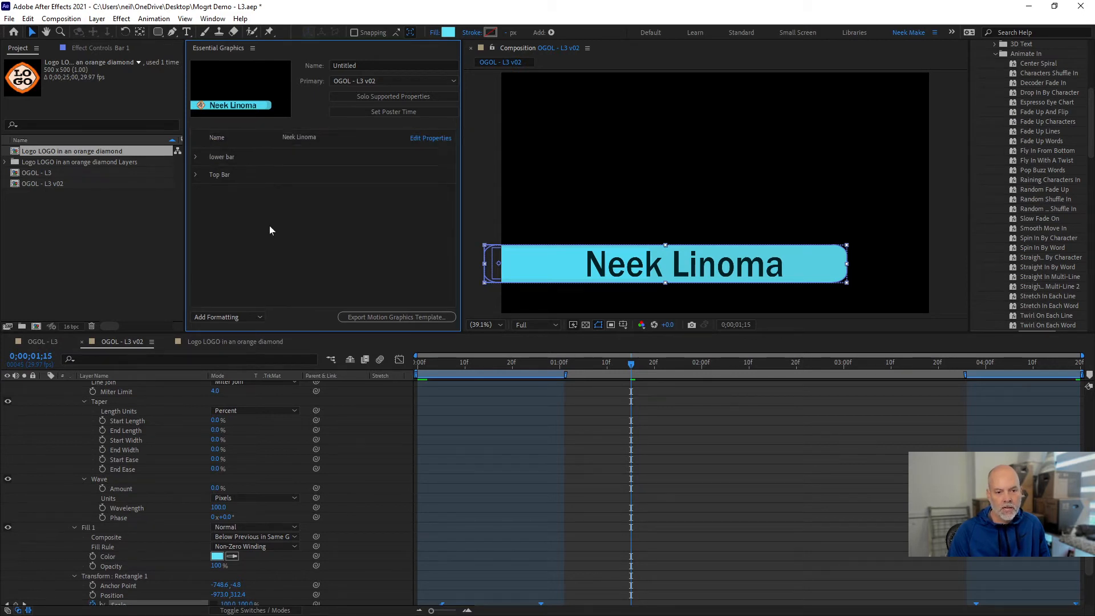
- Try to add the Color of Bar 1's Fill 1 to the lower bar group again
scroll(147, 580, "down", 4)
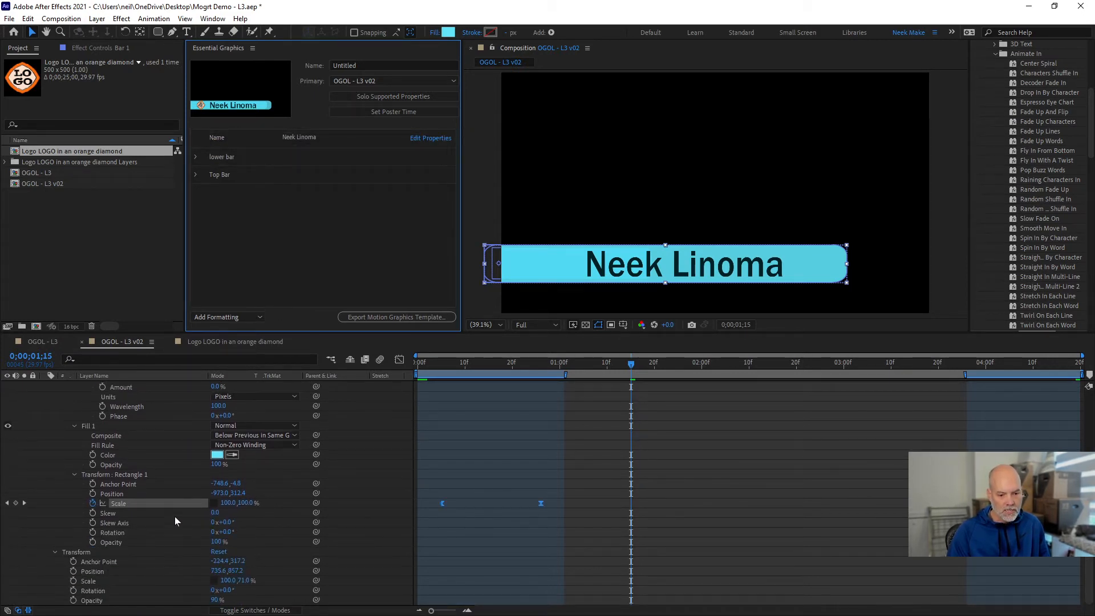
left_click_drag(113, 457, 236, 161)
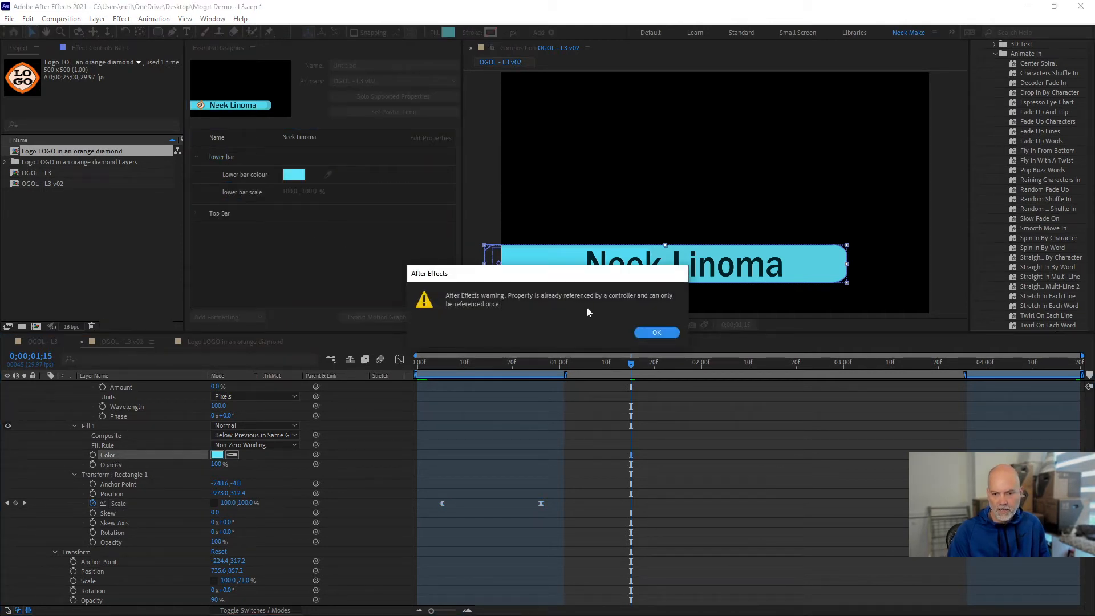
left_click(652, 333)
- Collapse the Bar 1 and name text layers' properties and expand the template's Top Bar group
scroll(142, 442, "up", 8)
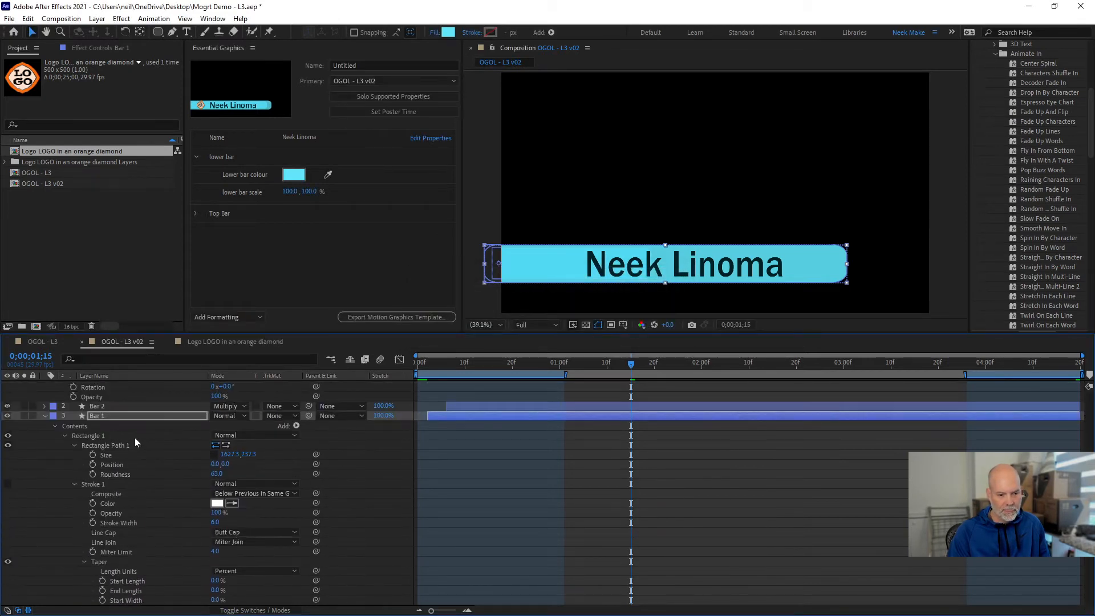
left_click(44, 415)
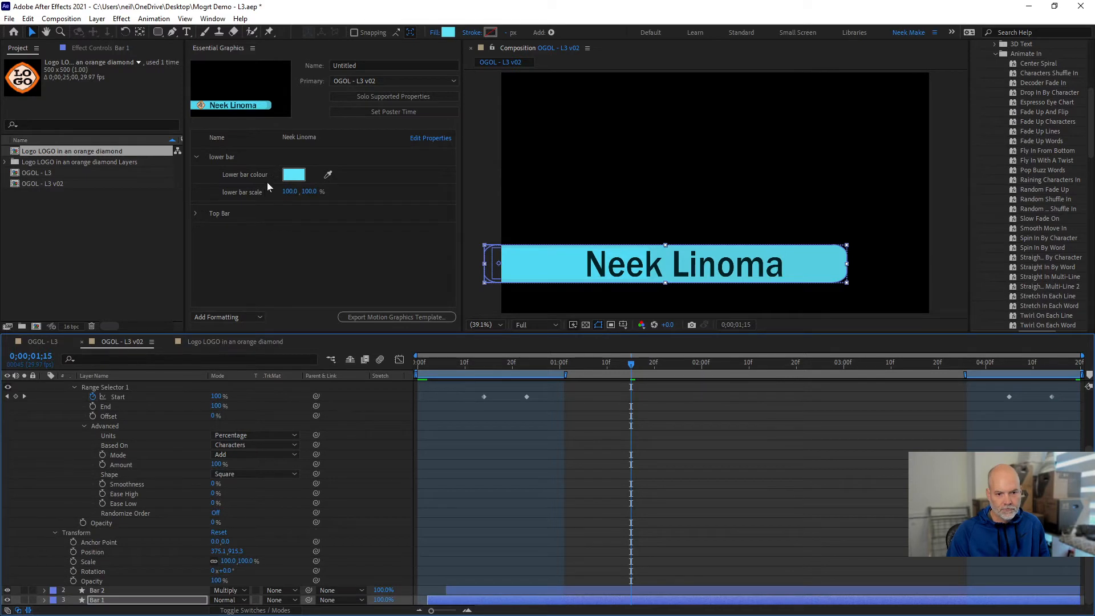
left_click(192, 212)
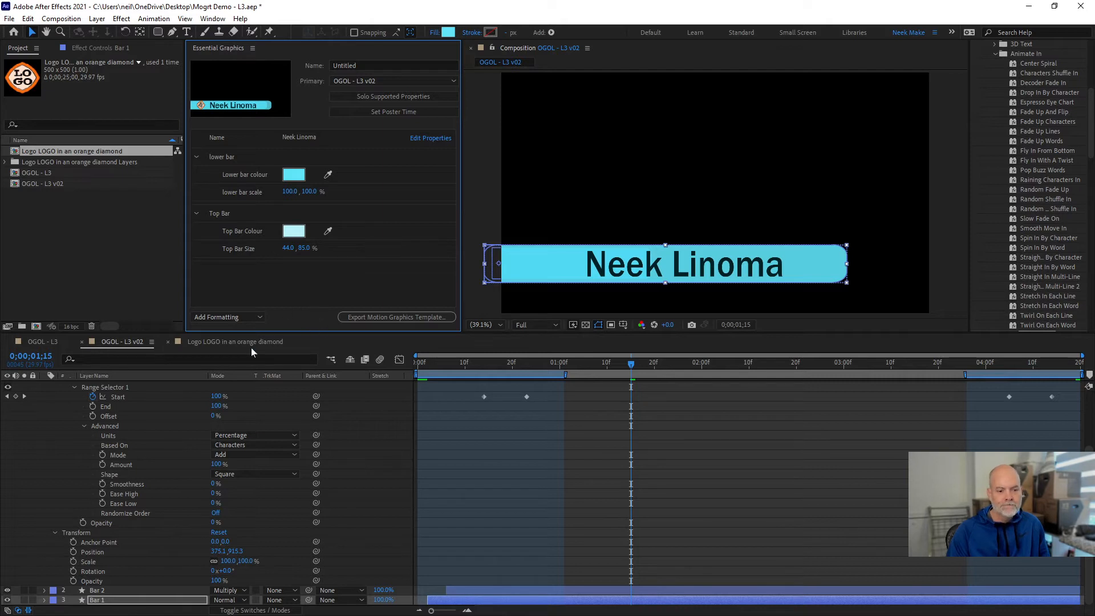
scroll(208, 433, "up", 2)
scroll(155, 412, "up", 1)
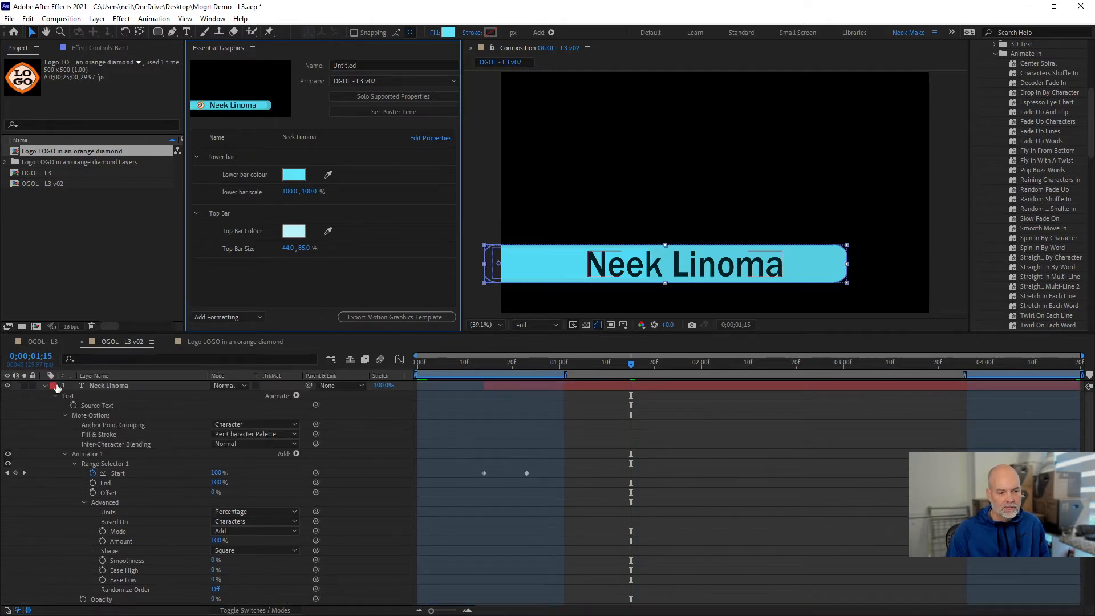
left_click(44, 386)
- Try the Hard Light blending mode on Bar 1, settle on Multiply, and scrub the timeline to check the bars
left_click(254, 419)
left_click(228, 406)
left_click(273, 354)
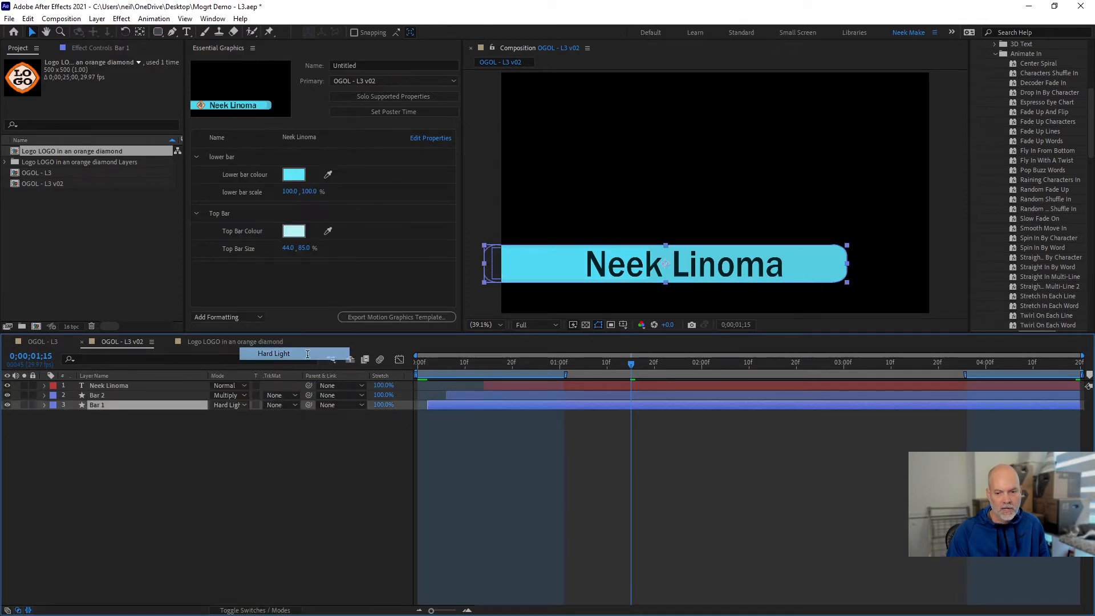
left_click(238, 406)
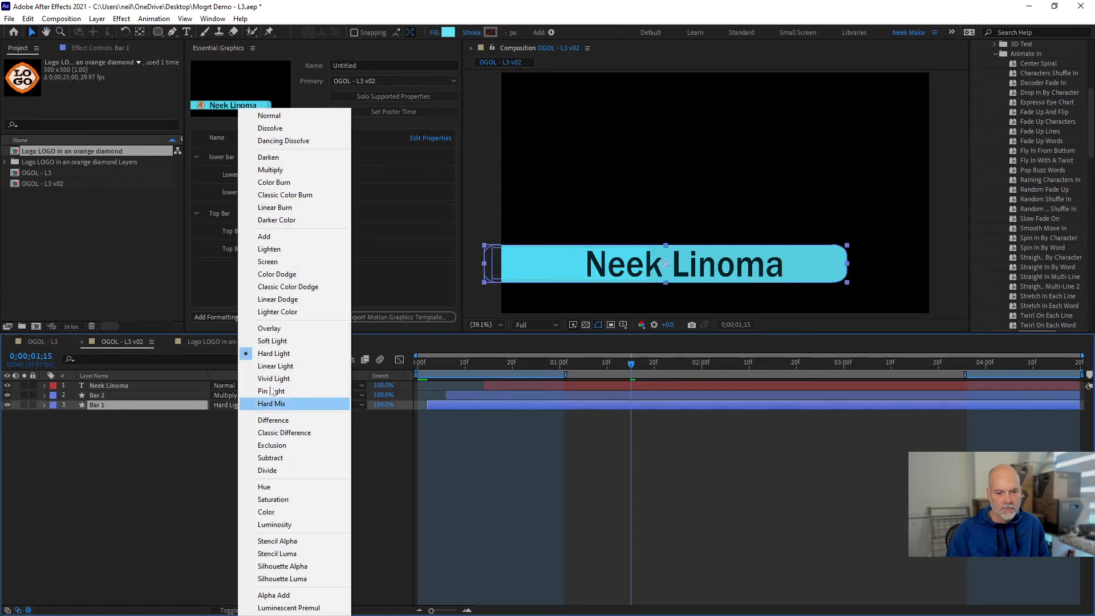
left_click(203, 457)
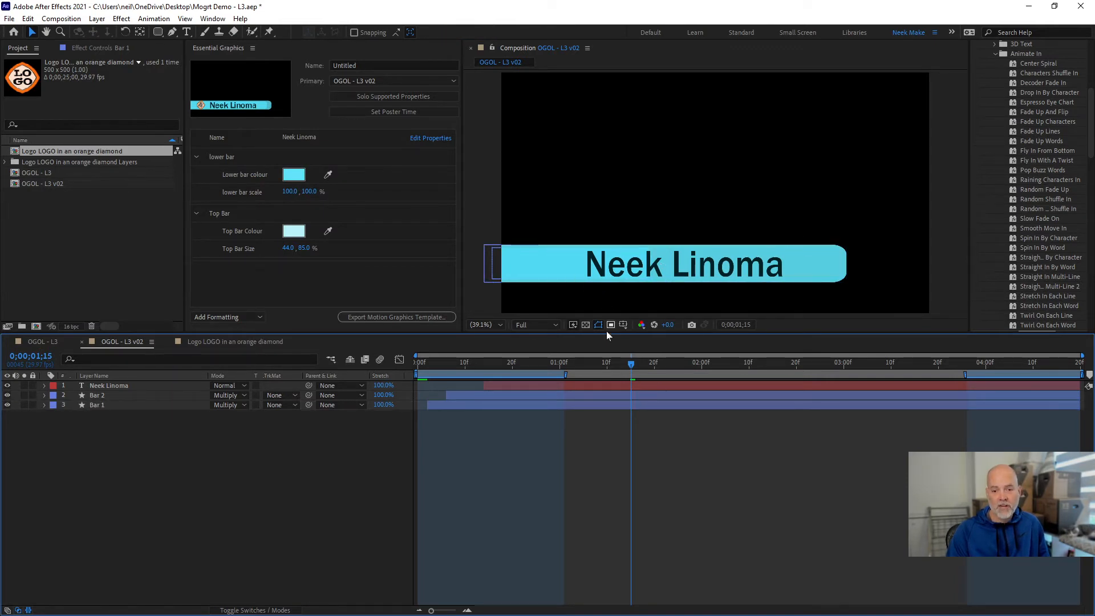
left_click_drag(616, 363, 706, 365)
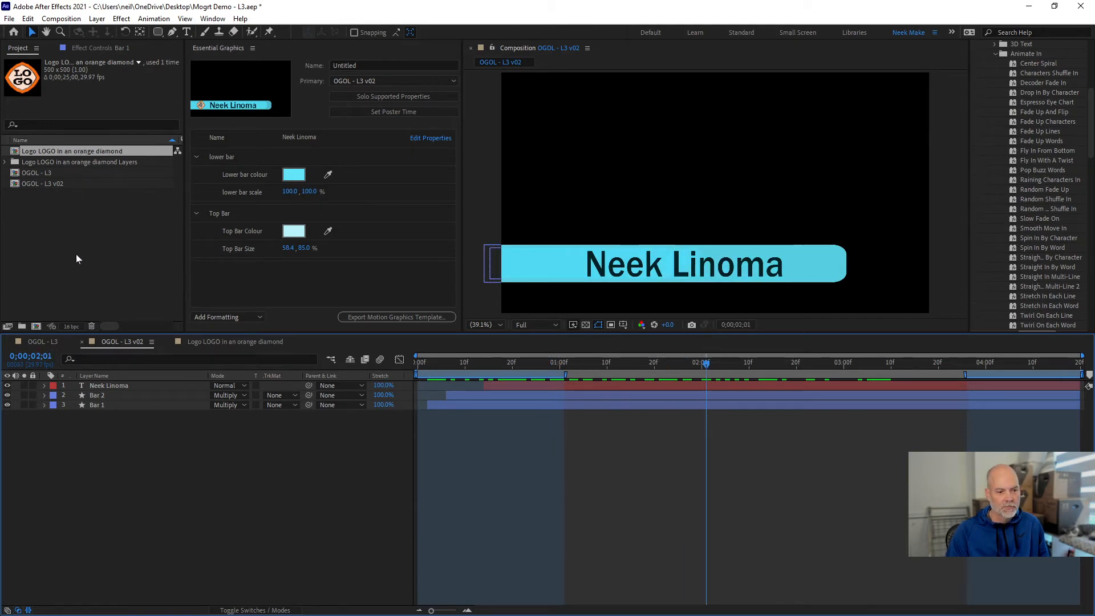
left_click_drag(39, 152, 114, 385)
left_click_drag(494, 371, 386, 372)
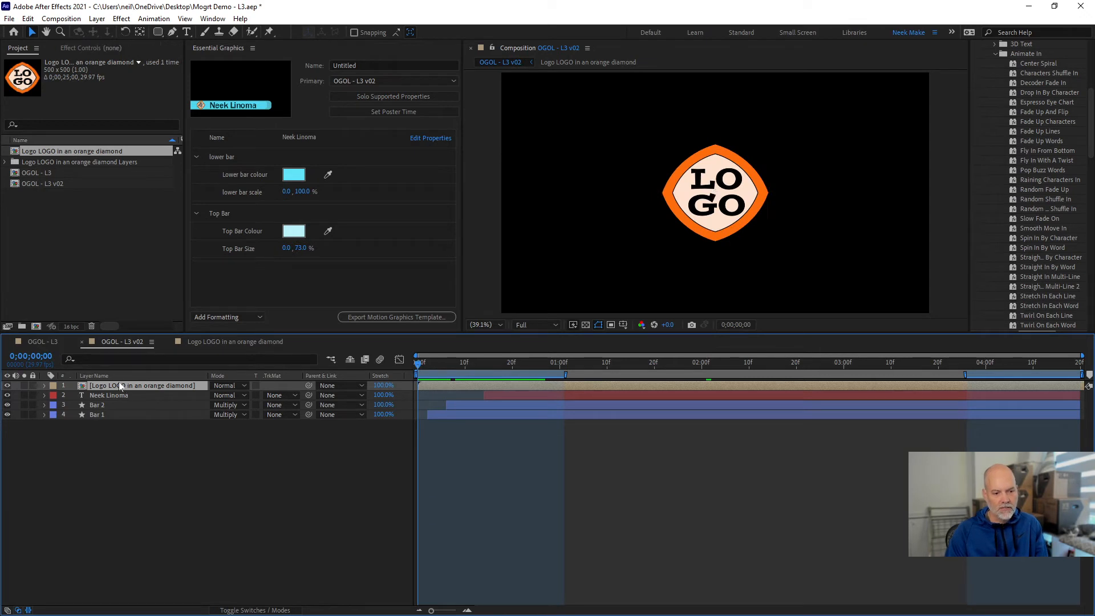
key("Delete")
- Copy the animated logo layer from OGOL - L3 to the top of OGOL - L3 v02 and preview the animation
left_click(43, 341)
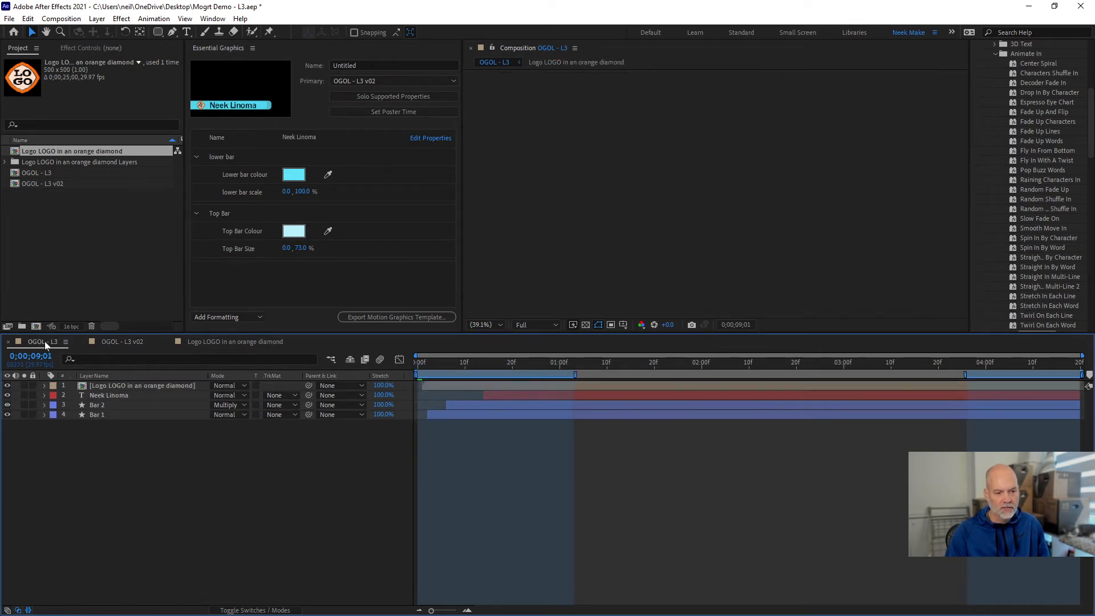
left_click(84, 385)
left_click(142, 341)
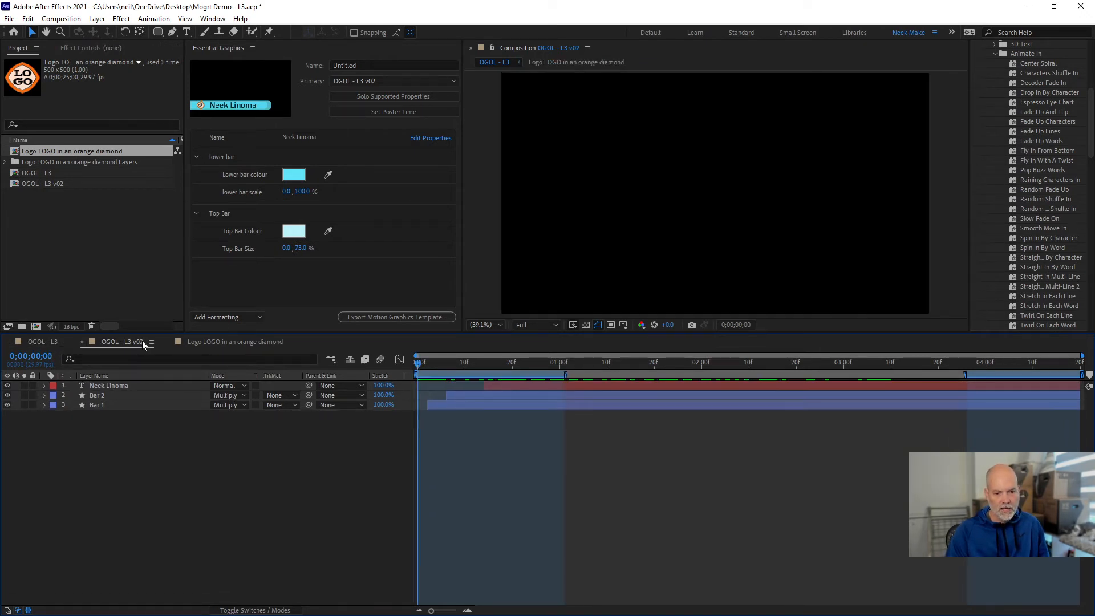
left_click(115, 388)
key("ctrl+v")
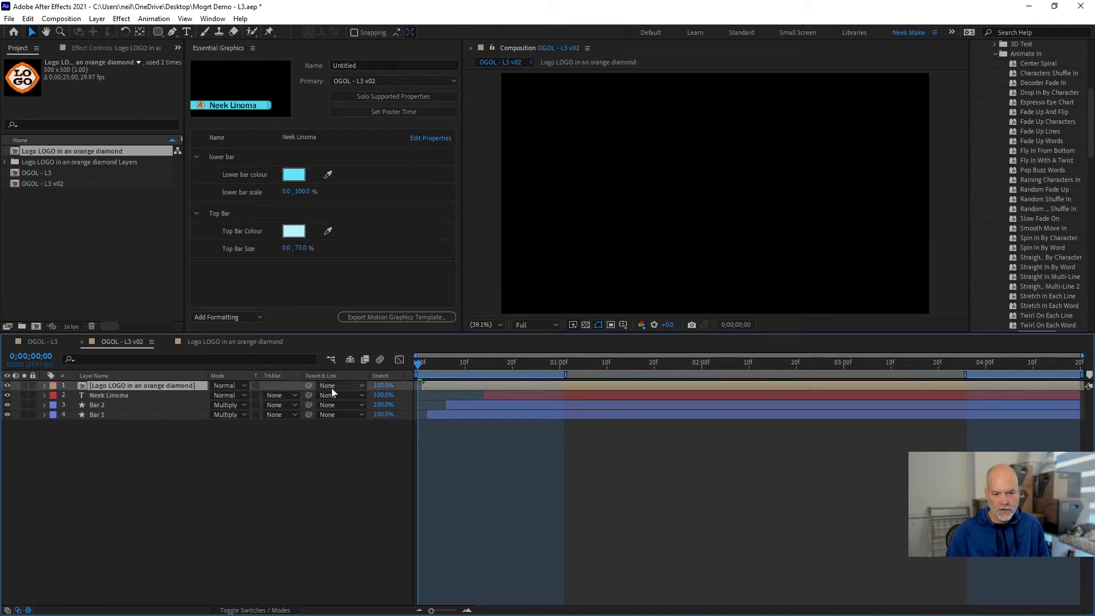
key("space")
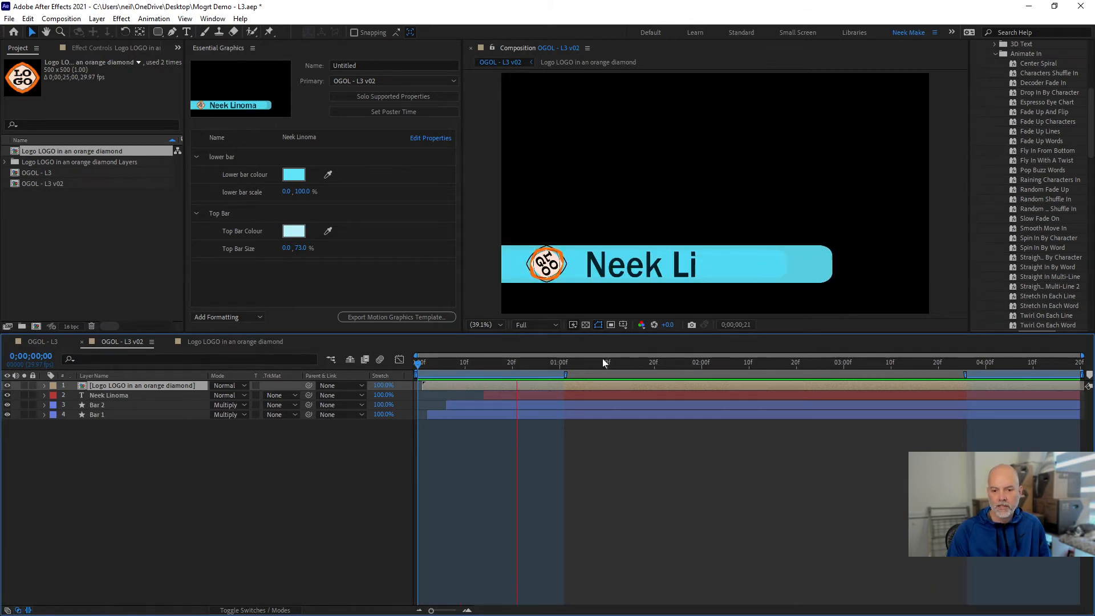
mouse_move(602, 361)
left_mouse_down()
mouse_move(658, 364)
mouse_move(580, 364)
mouse_move(658, 364)
mouse_move(603, 364)
left_mouse_up()
- Reveal both bars' keyframes, delete Bar 2's extra Scale keyframe near 0;00;01;15, and play the animation from the beginning
left_click_drag(209, 451, 109, 403)
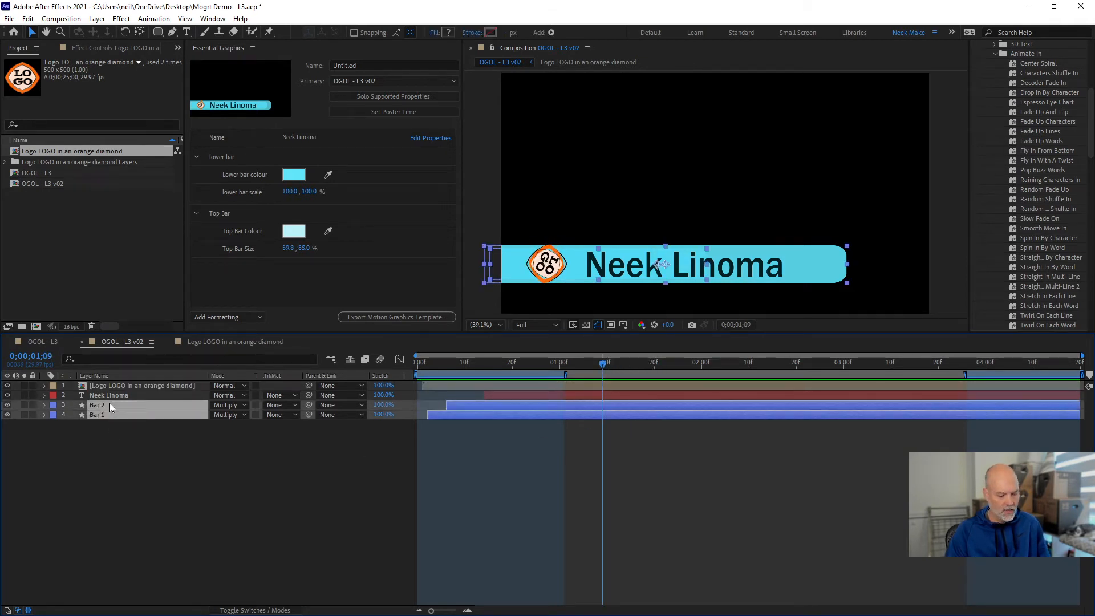
key("u")
left_click_drag(555, 367, 635, 367)
left_click(631, 425)
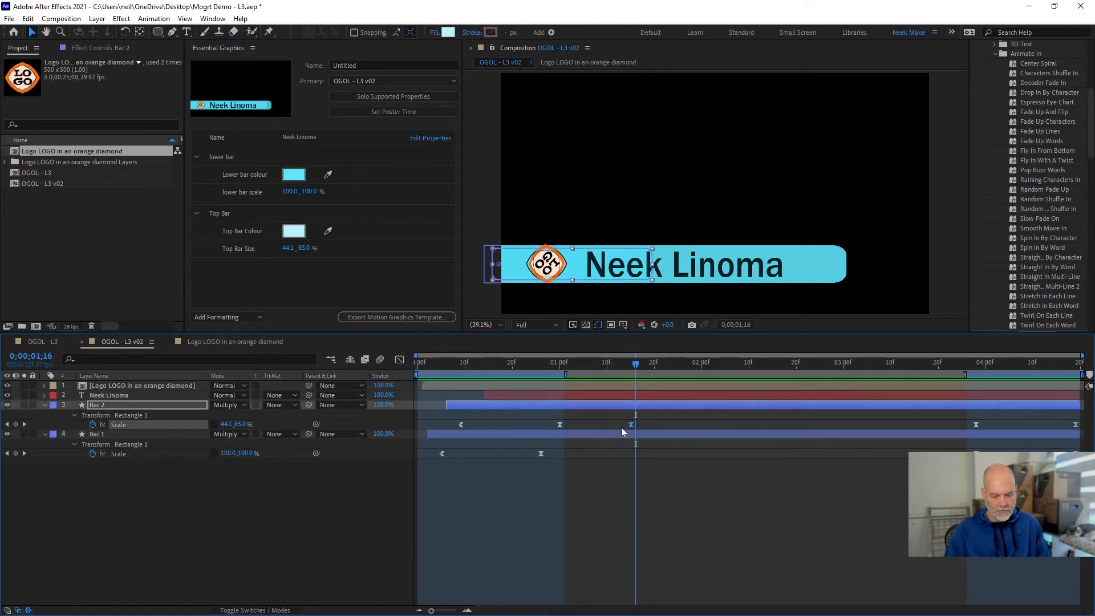
key("Delete")
left_click(423, 364)
key("space")
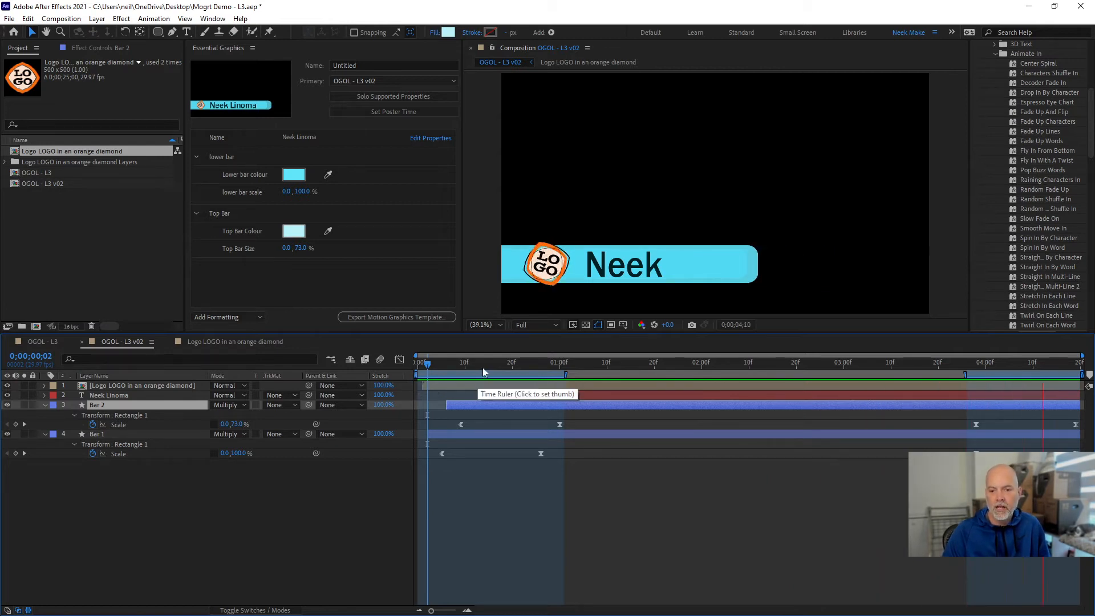
key("space")
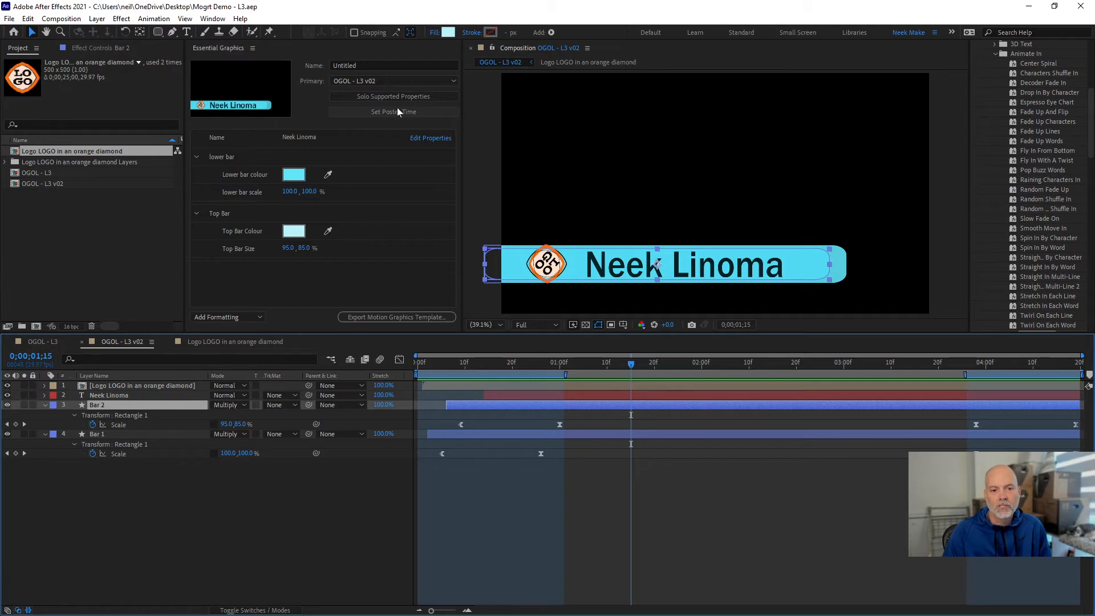
- Set the template's poster time at 0;00;01;28, where the logo, name and bars are fully displayed
left_click_drag(598, 368, 422, 373)
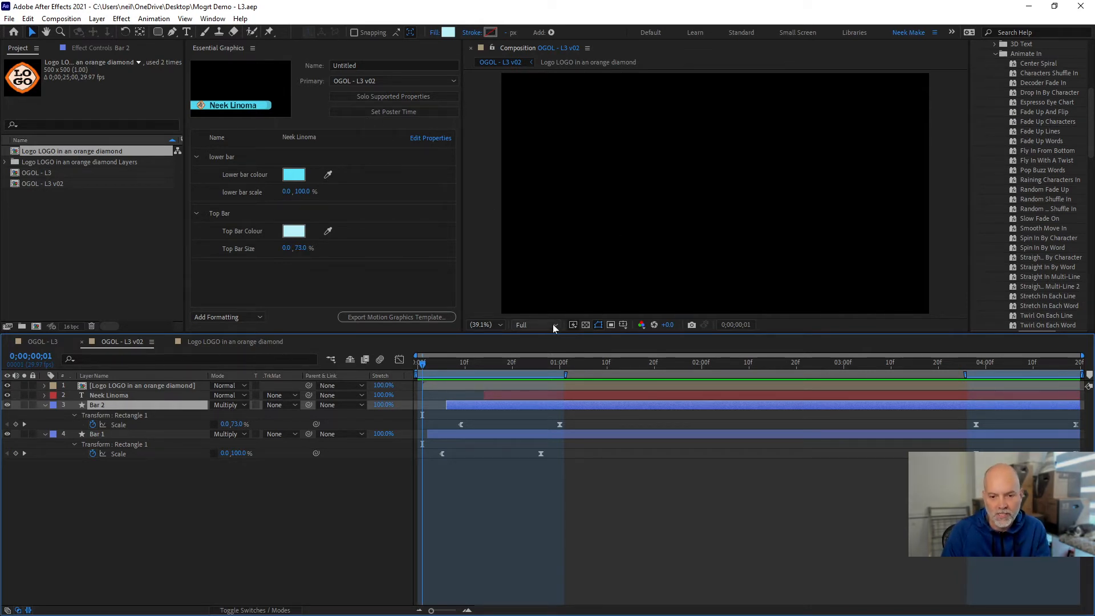
left_click(589, 363)
left_click_drag(594, 362, 693, 367)
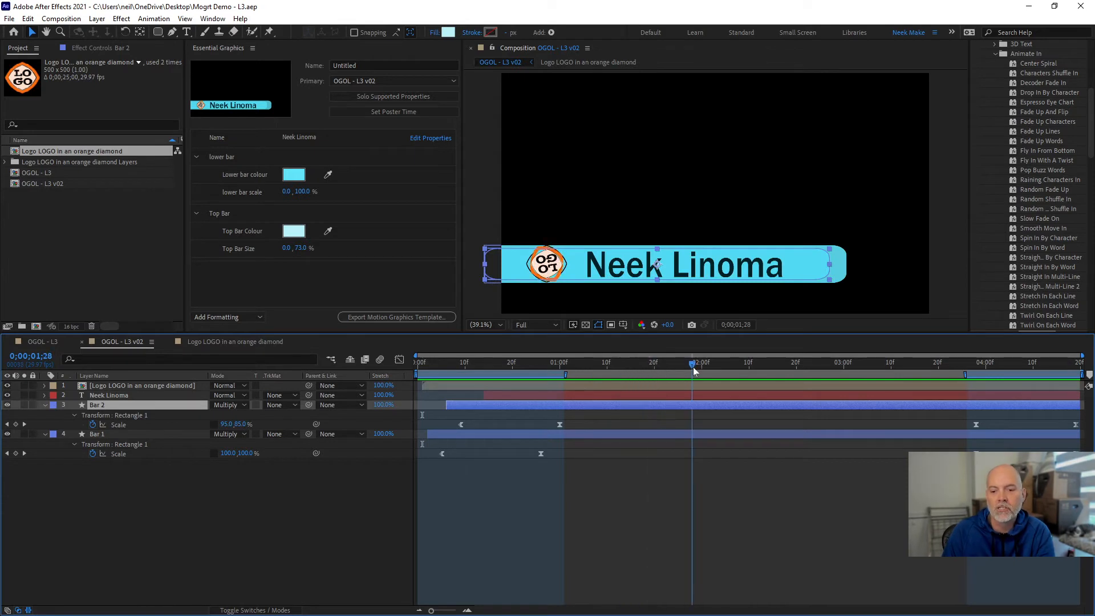
left_click(408, 112)
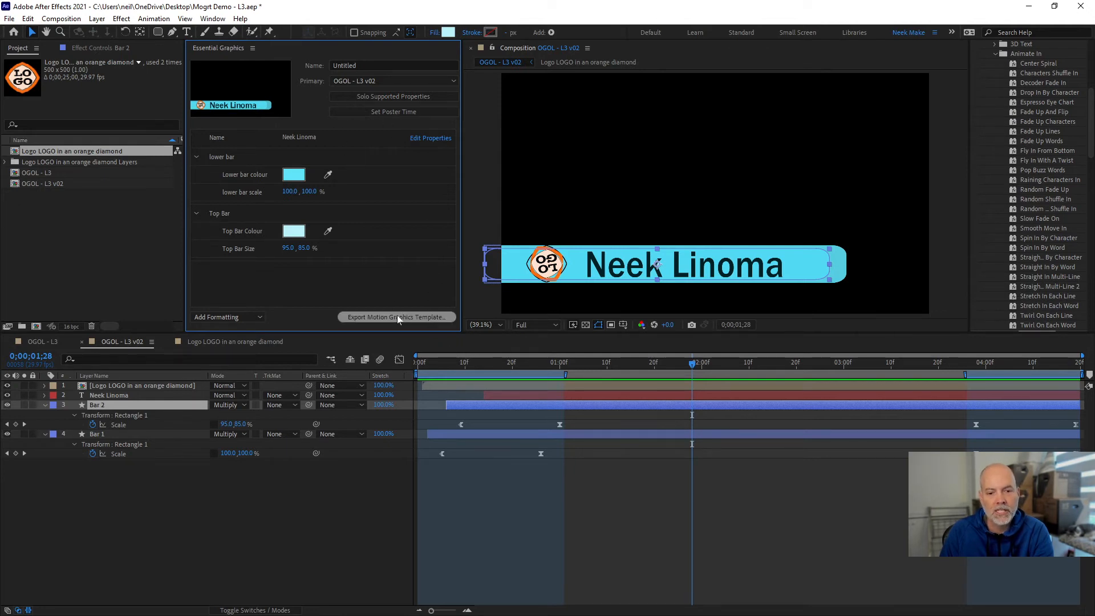
left_click(445, 317)
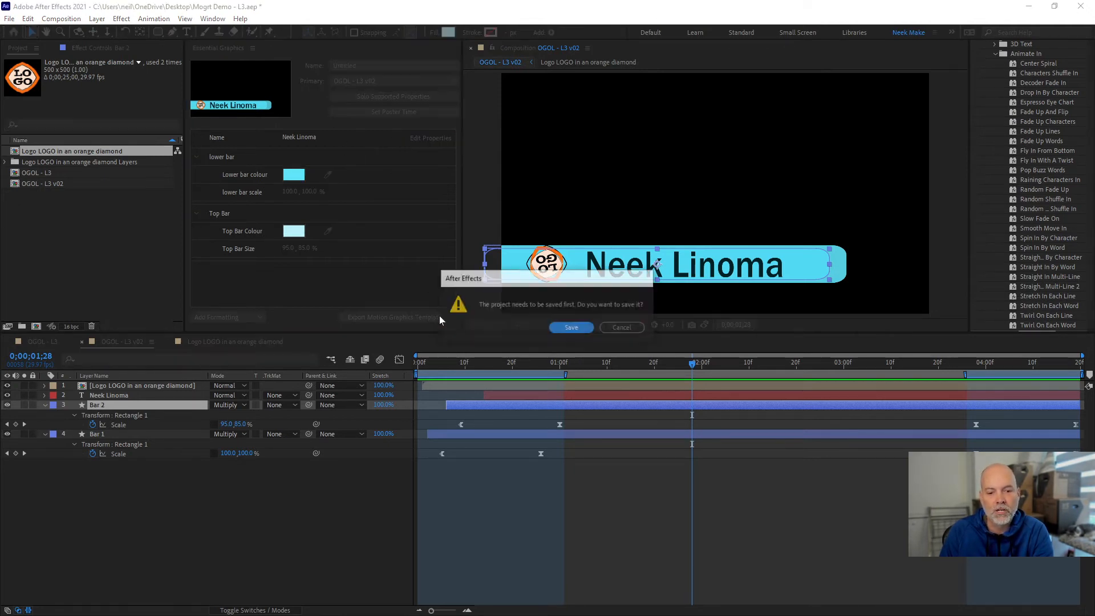
left_click(570, 328)
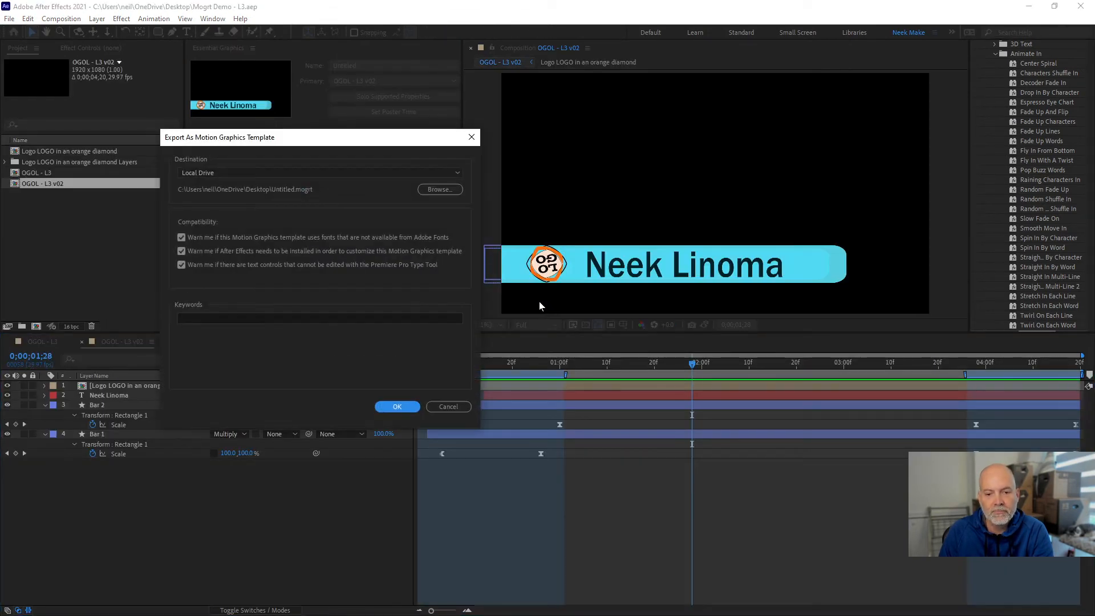
left_click_drag(337, 145, 513, 95)
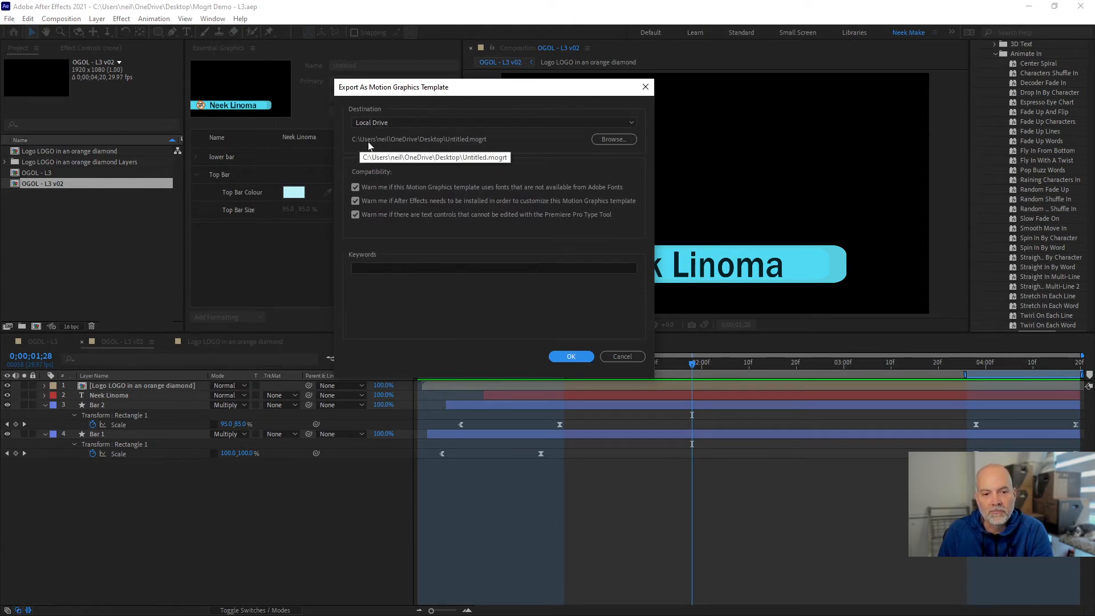
left_click_drag(384, 86, 479, 103)
left_click(717, 374)
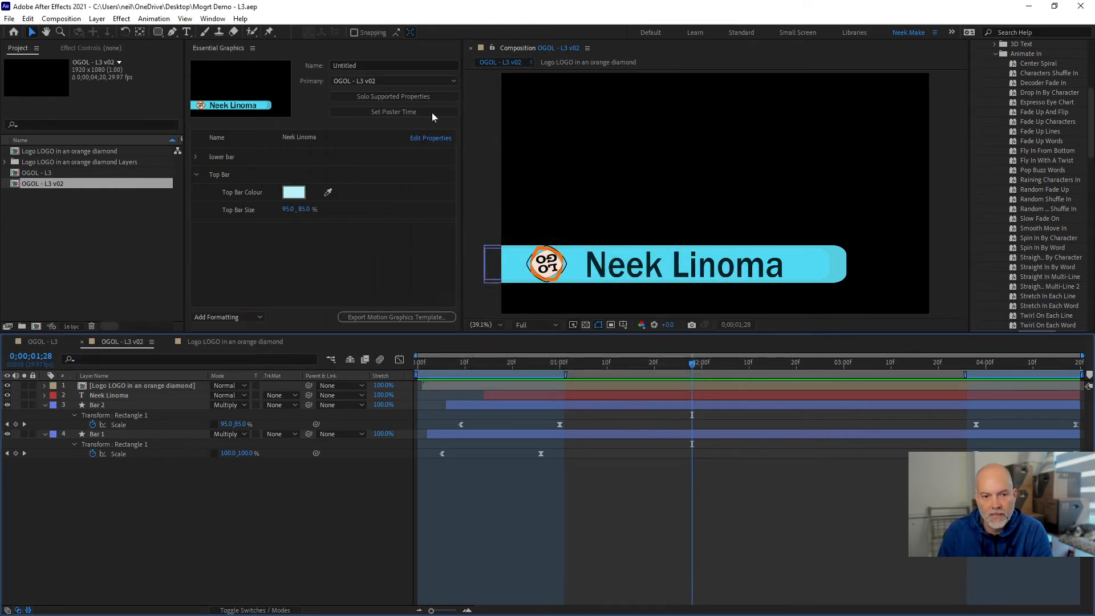
- Name the motion graphics template OGOL - L3 vo2
left_click(331, 64)
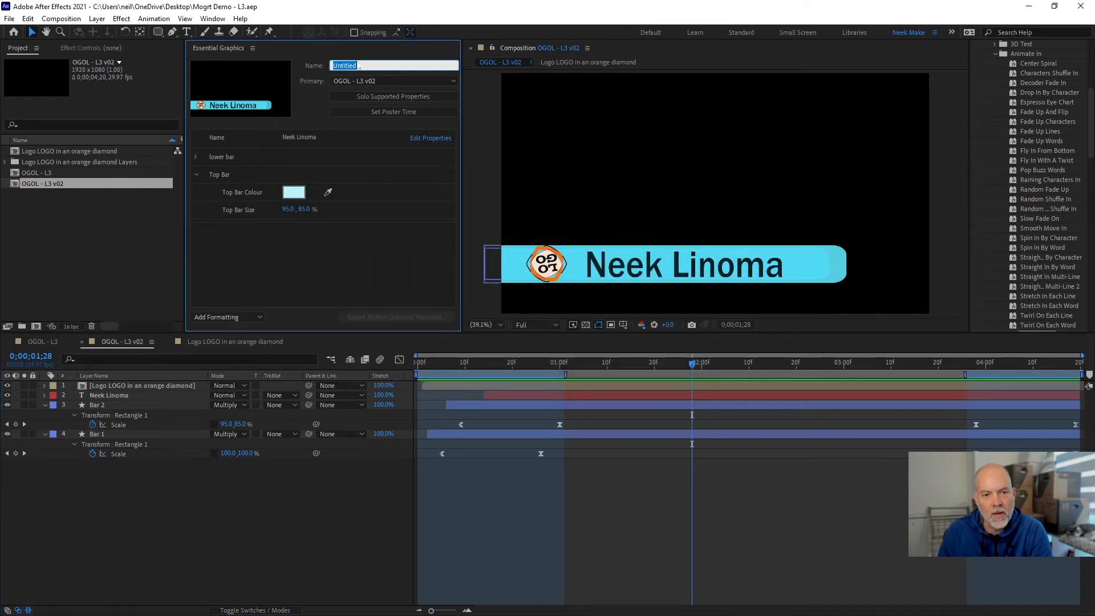
type("OGOL ")
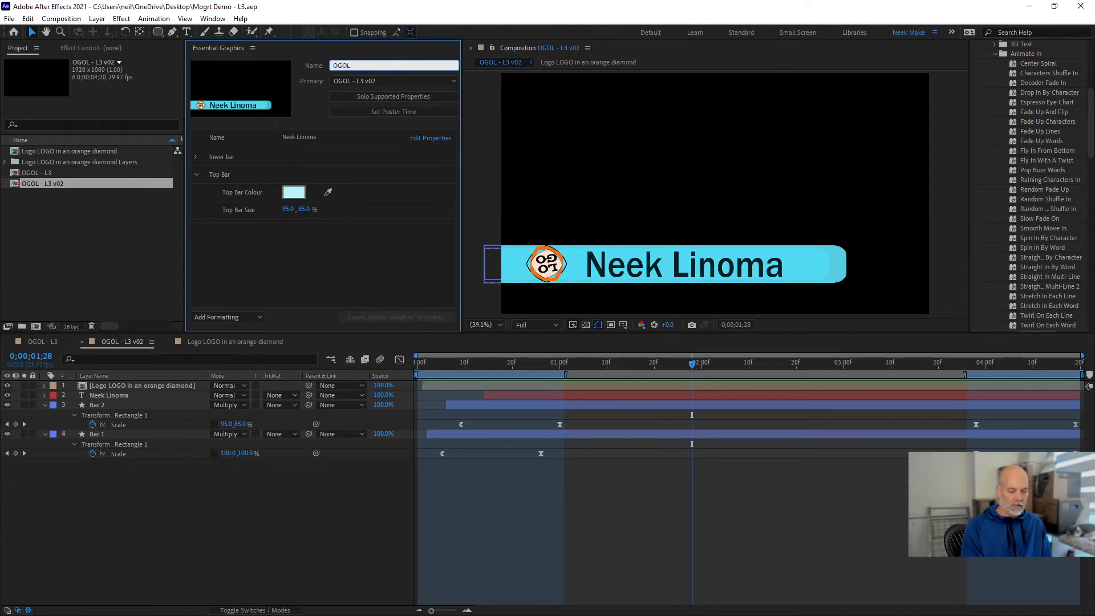
type("- L3 vo2")
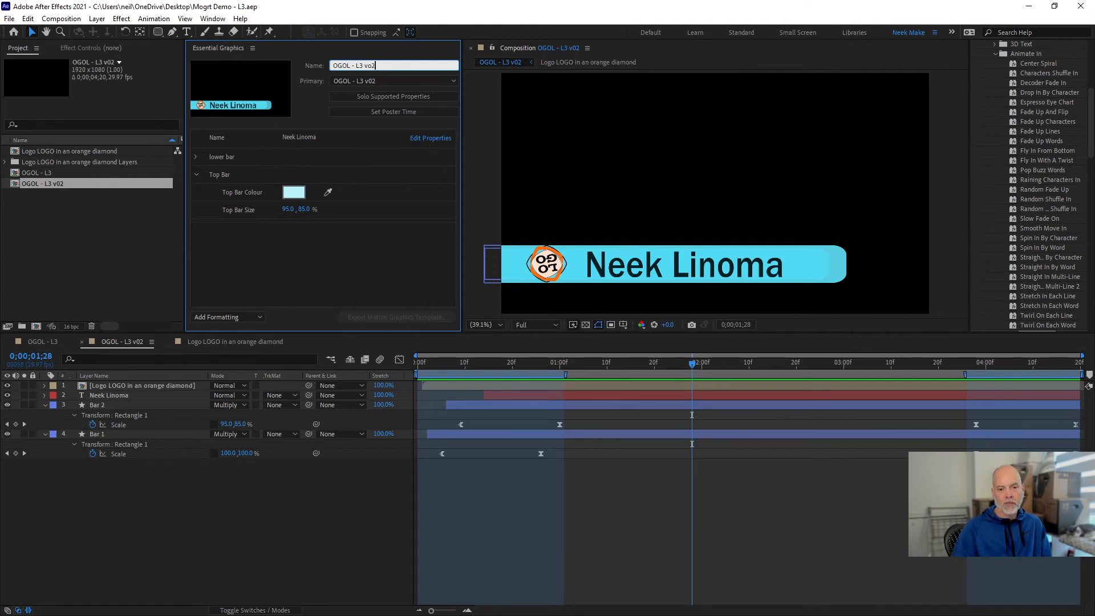
key("Return")
- Export the motion graphics template to the Local Drive destination without keywords, accepting the unsynced font
left_click(392, 312)
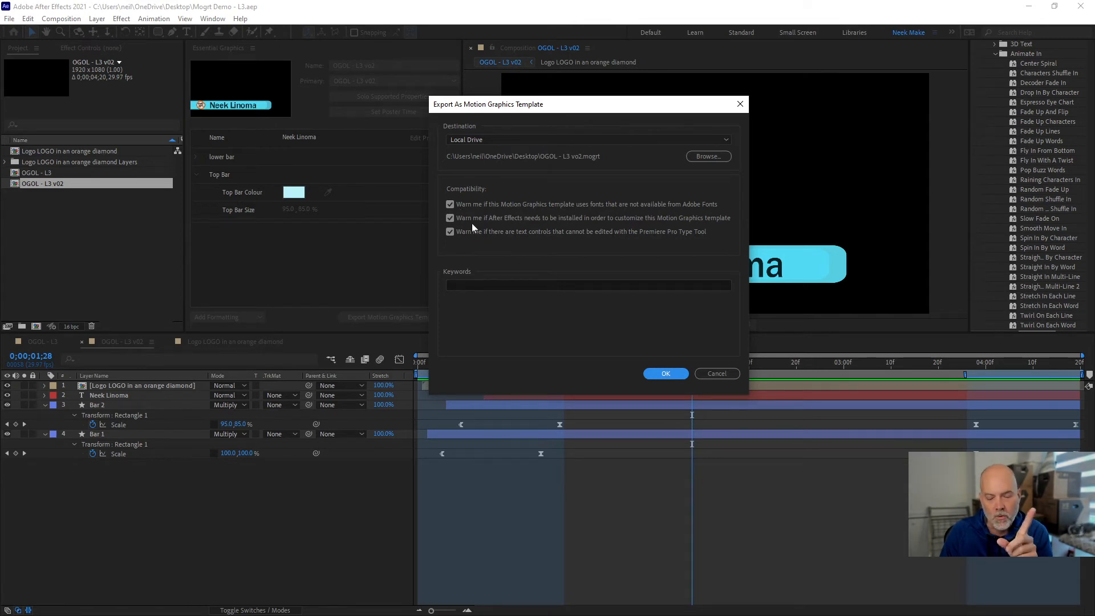
left_click(465, 285)
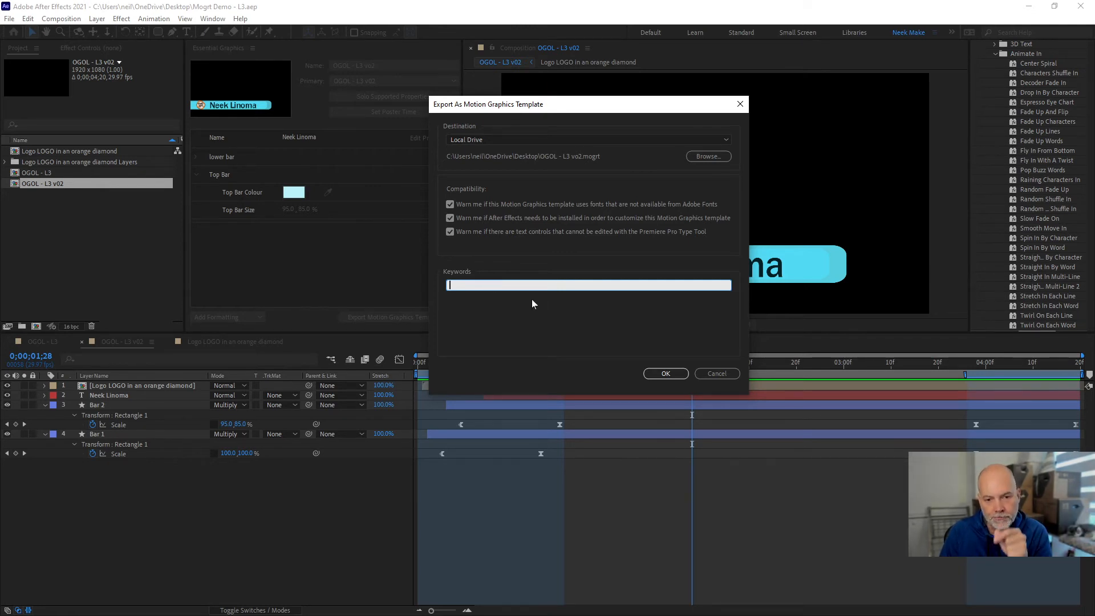
left_click(665, 375)
left_click_drag(494, 259, 484, 143)
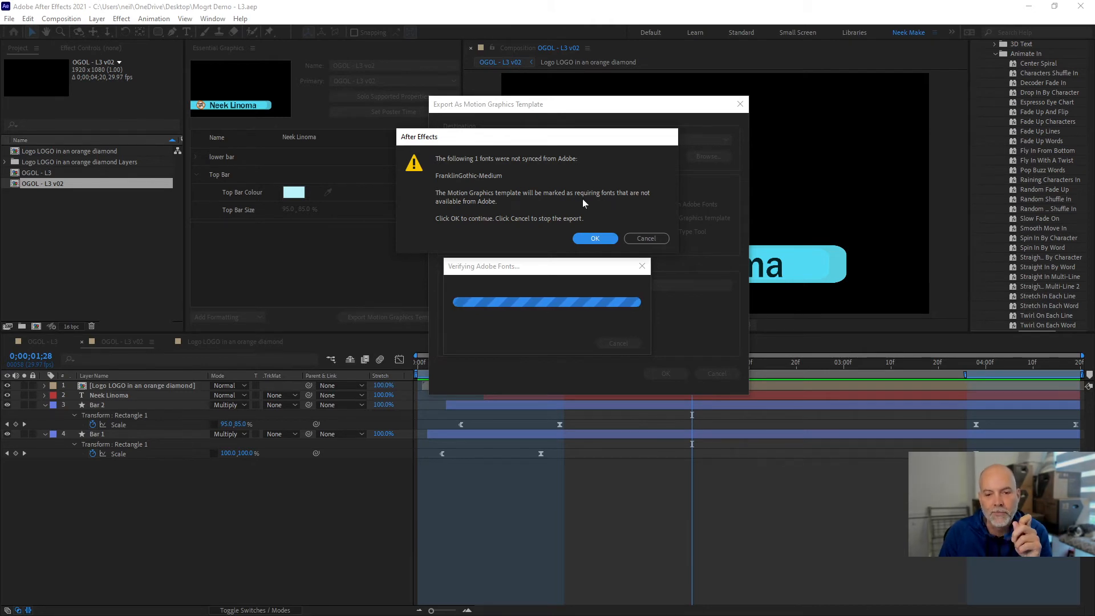
left_click(595, 238)
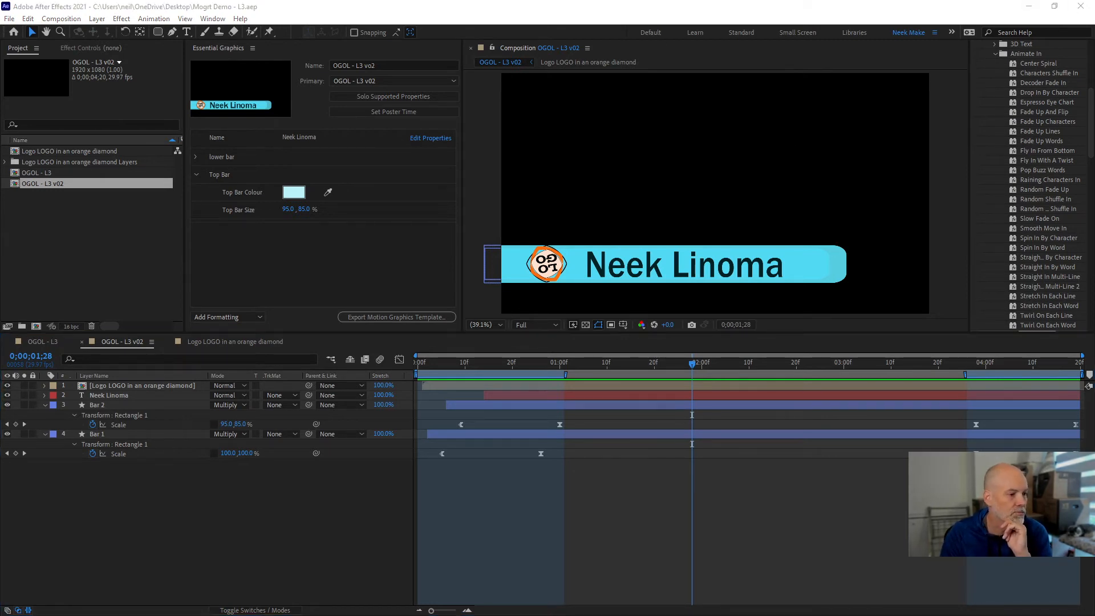
- Switch to a maximized Premiere Pro, preview the opening of the People Walking sequence, and open the Graphics workspace
left_click_drag(0, 80, 605, 17)
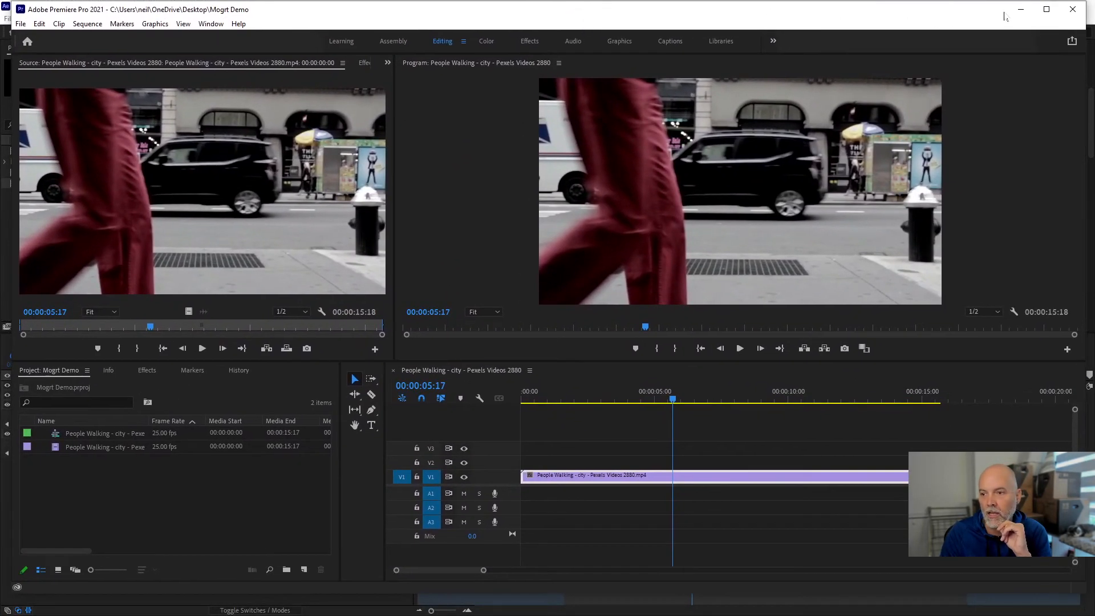
left_click(1047, 9)
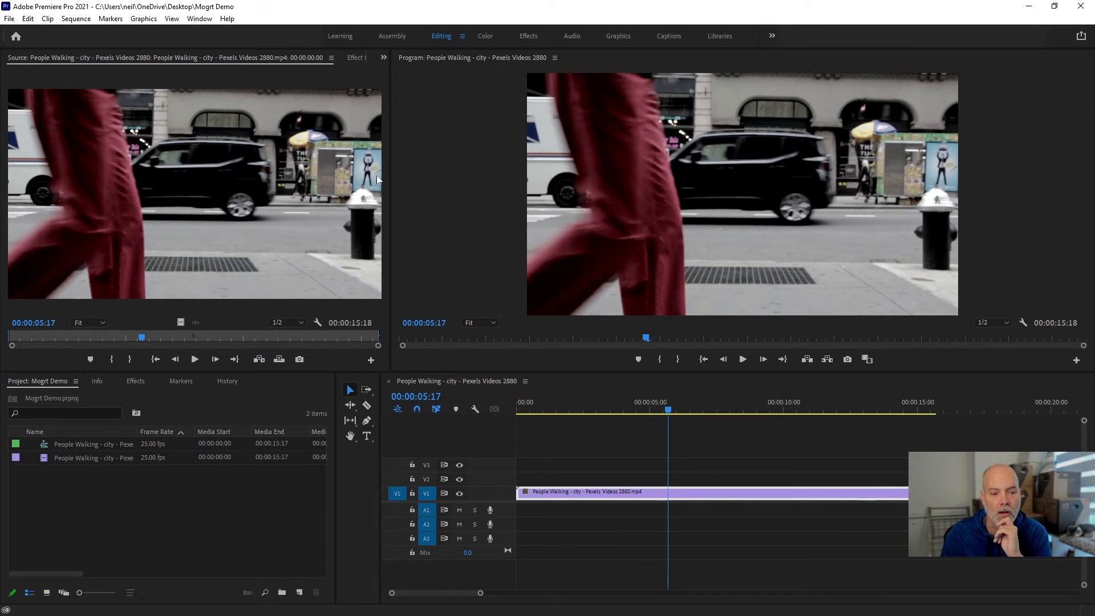
left_click_drag(582, 406, 493, 415)
key("space")
key("space")
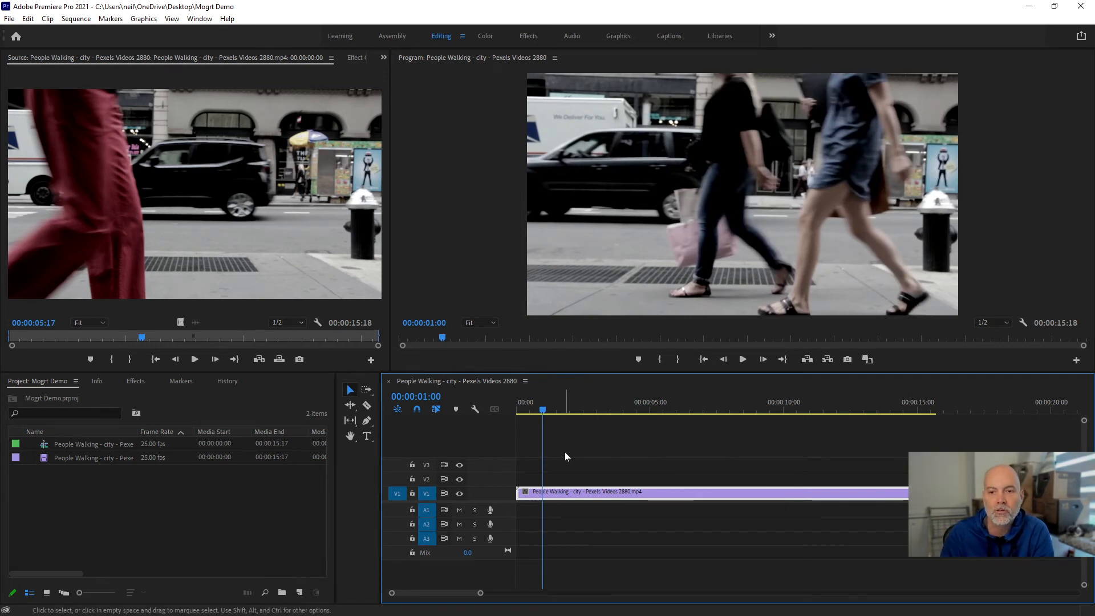
left_click(621, 37)
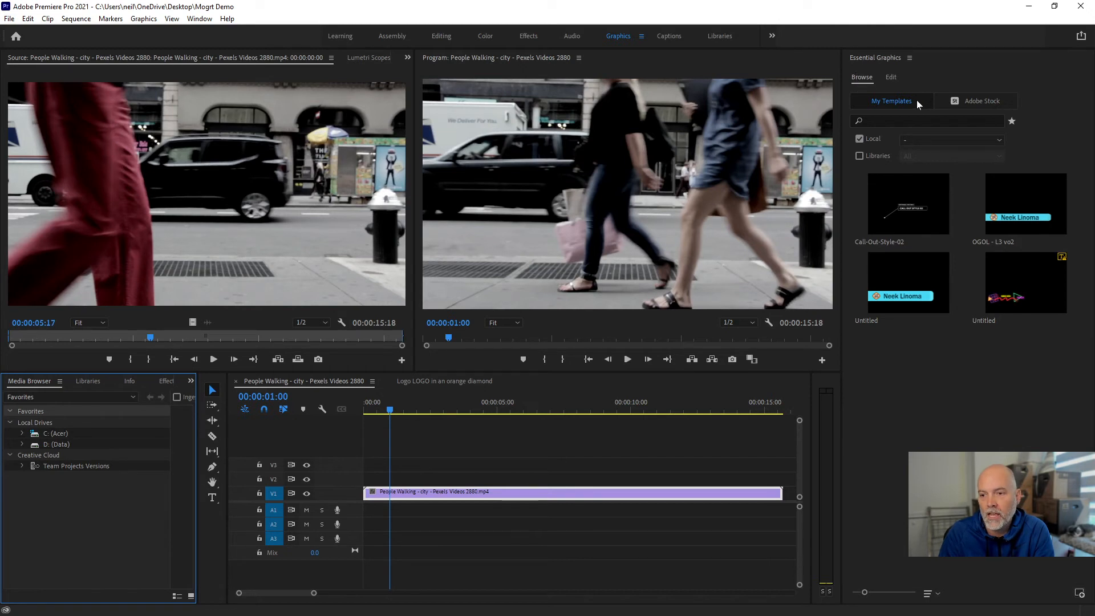
- Browse the first three pages of Adobe Stock motion graphics templates and return to page 1
left_click(992, 103)
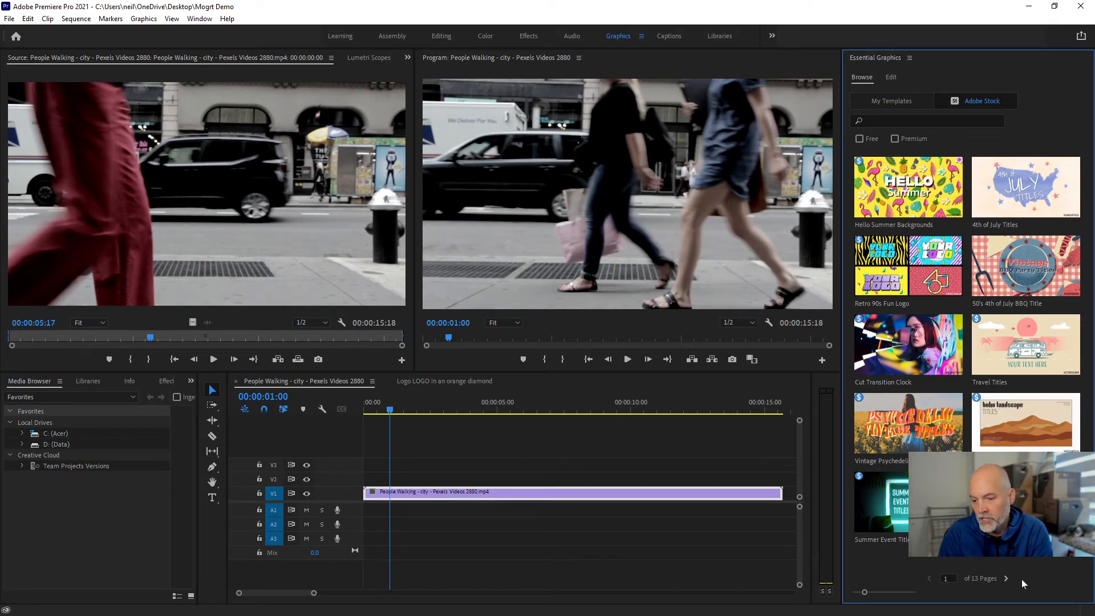
left_click(1006, 578)
left_click(1006, 578)
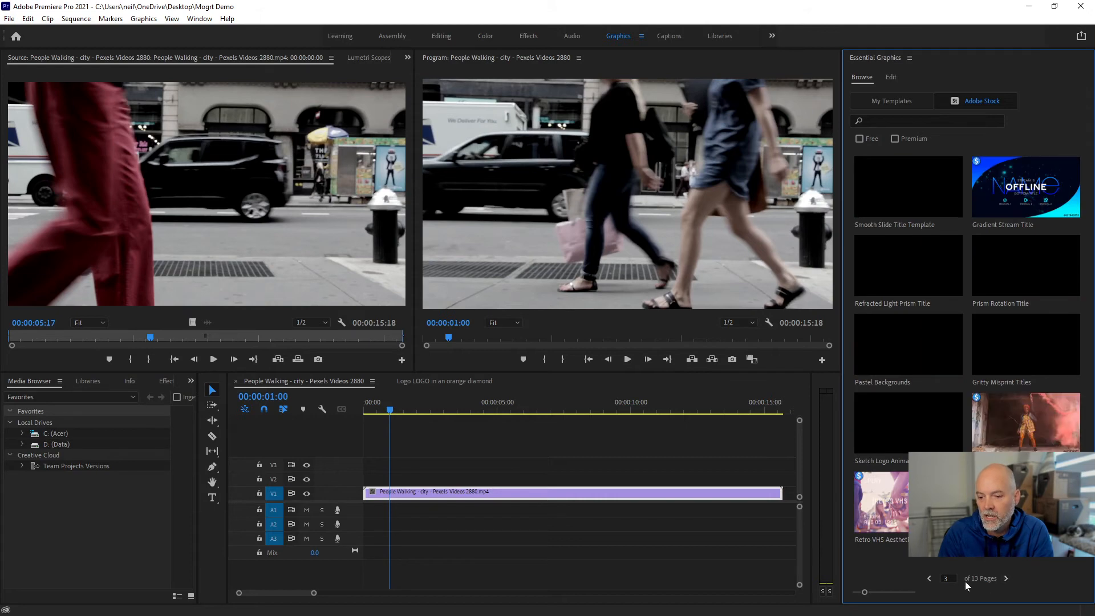
left_click(928, 579)
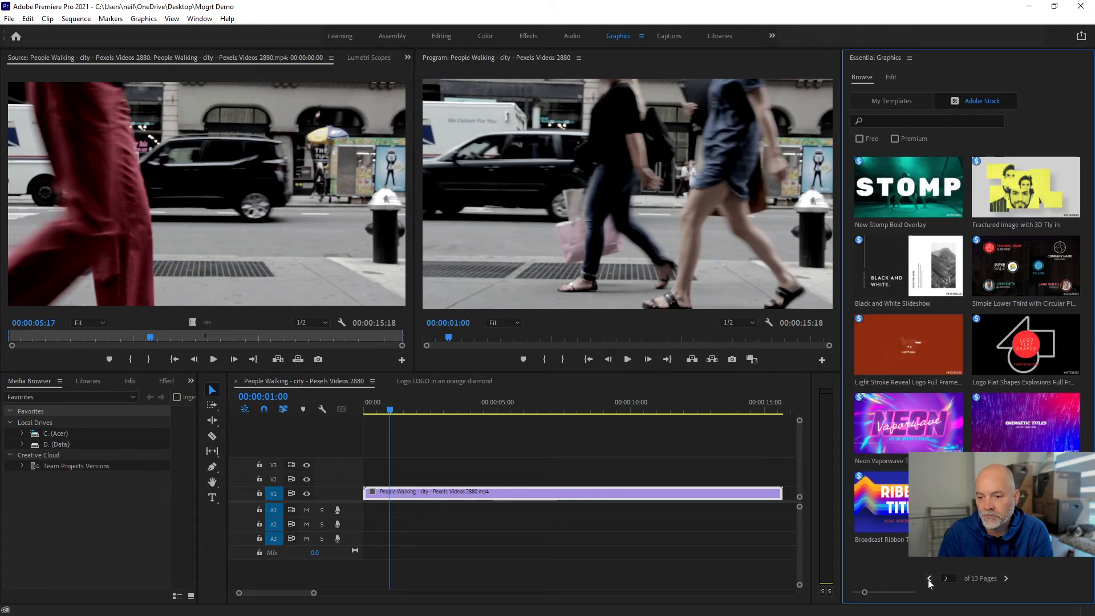
left_click(929, 579)
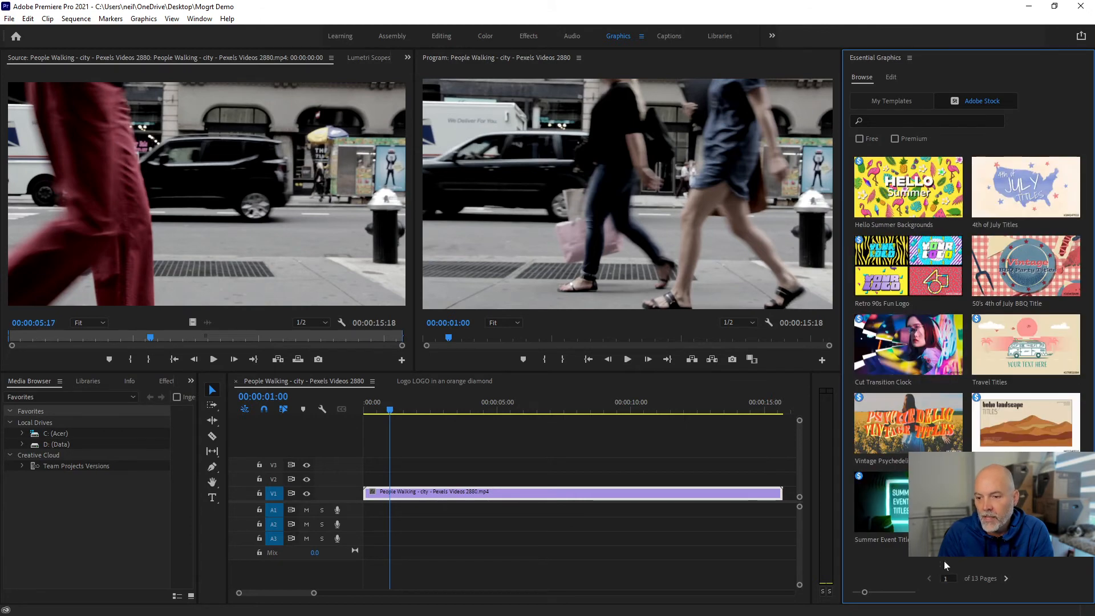
- List only the local motion graphics templates in My Templates, trying the Libraries filter and viewing the Local folder options
left_click(903, 99)
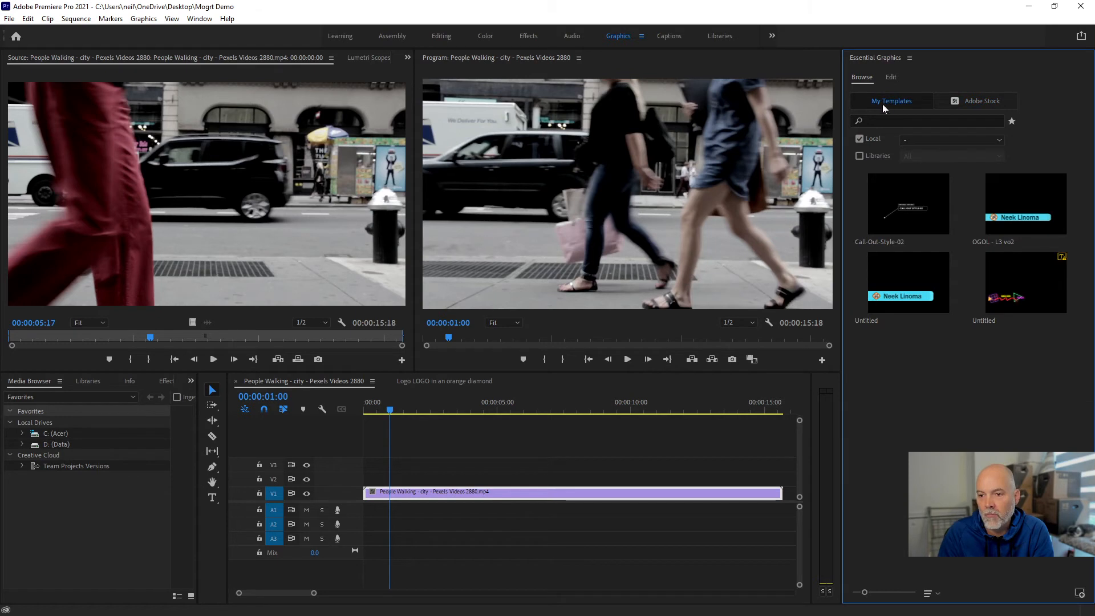
left_click(862, 157)
left_click(868, 157)
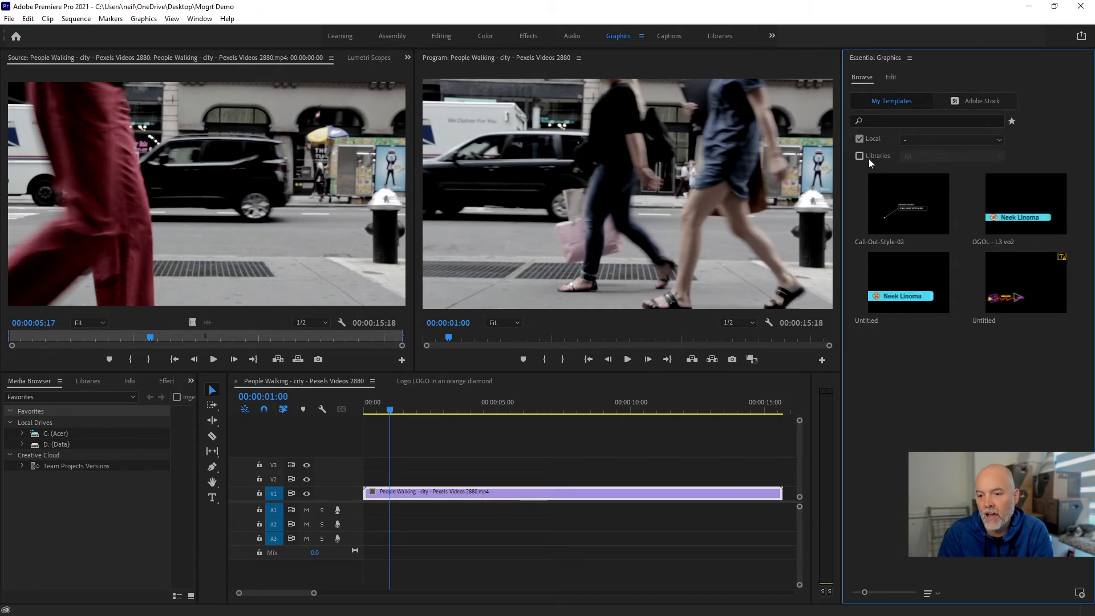
left_click(883, 158)
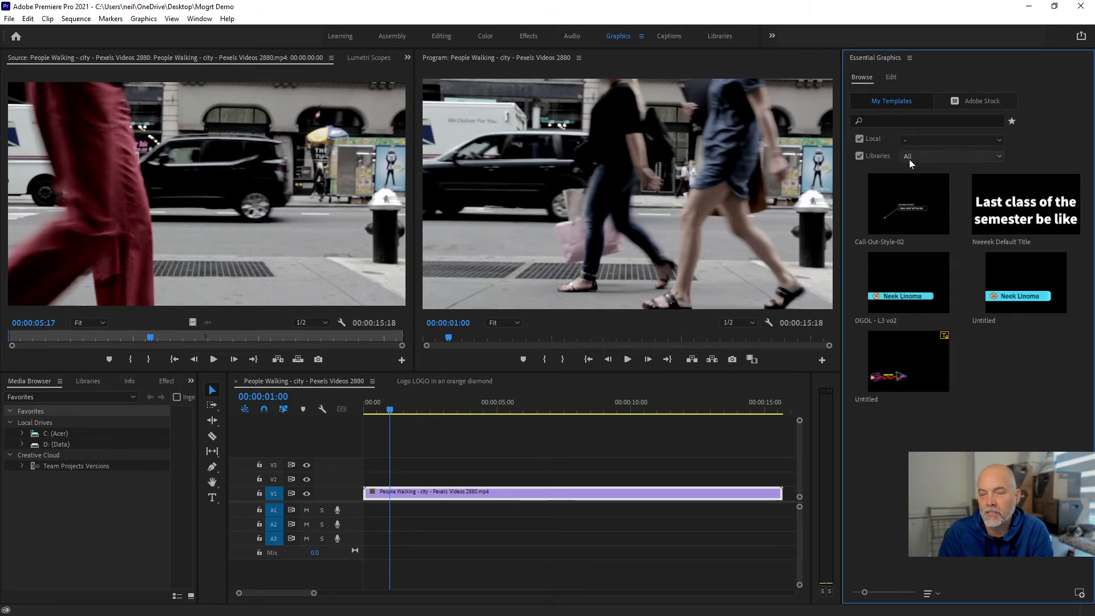
left_click(873, 153)
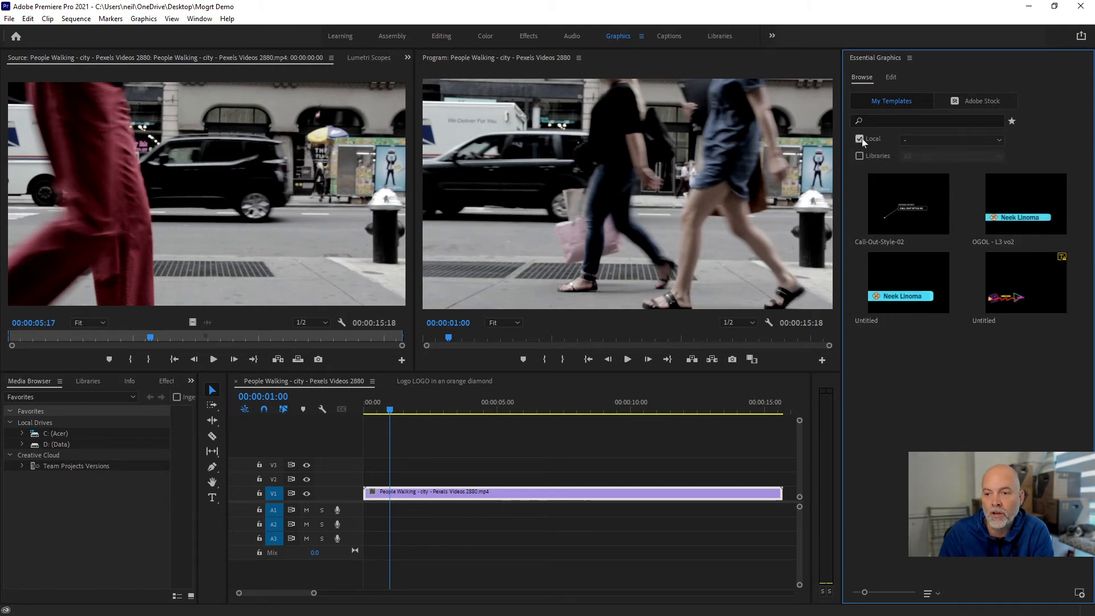
left_click(932, 142)
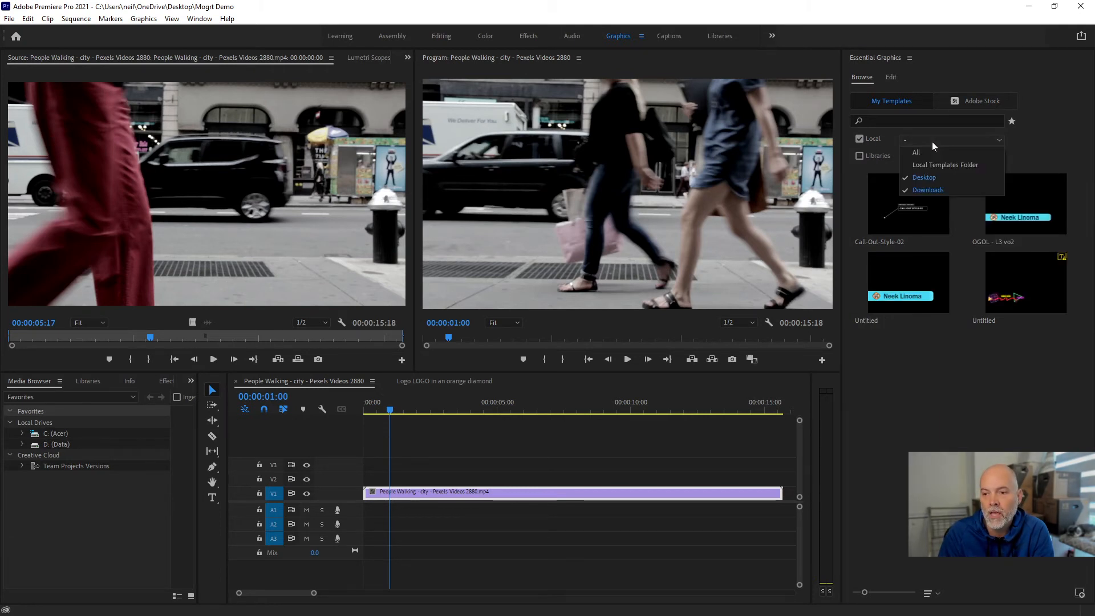
left_click(947, 177)
left_click(953, 175)
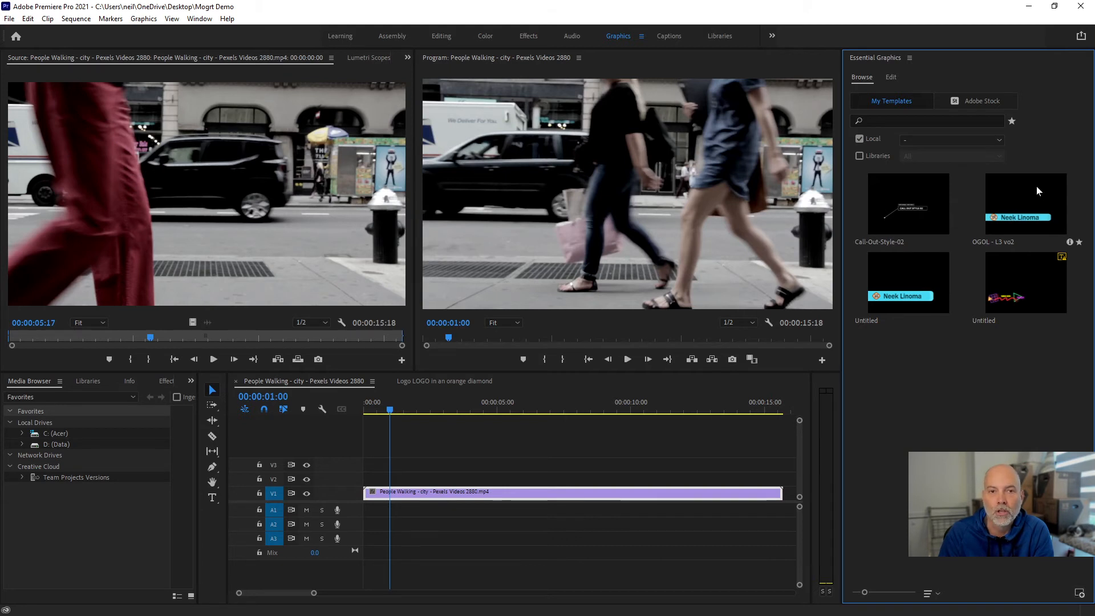
- Place the OGOL - L3 vo2 template on V2 at 00:00:01:00 and preview its animation, stopping at 00:00:03:15
left_click(1037, 212)
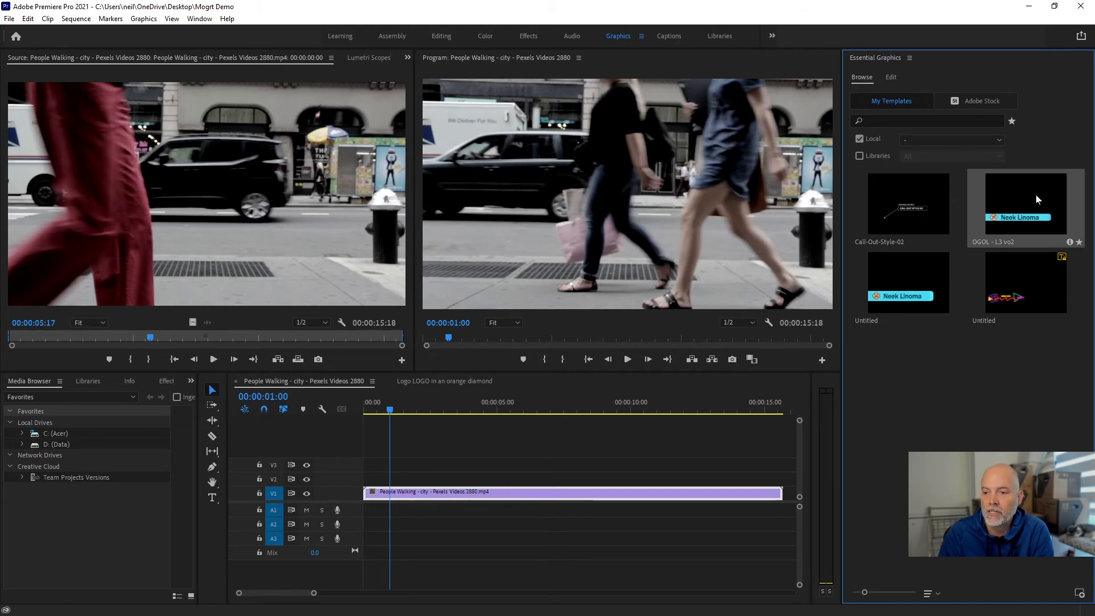
left_click_drag(1023, 203, 387, 485)
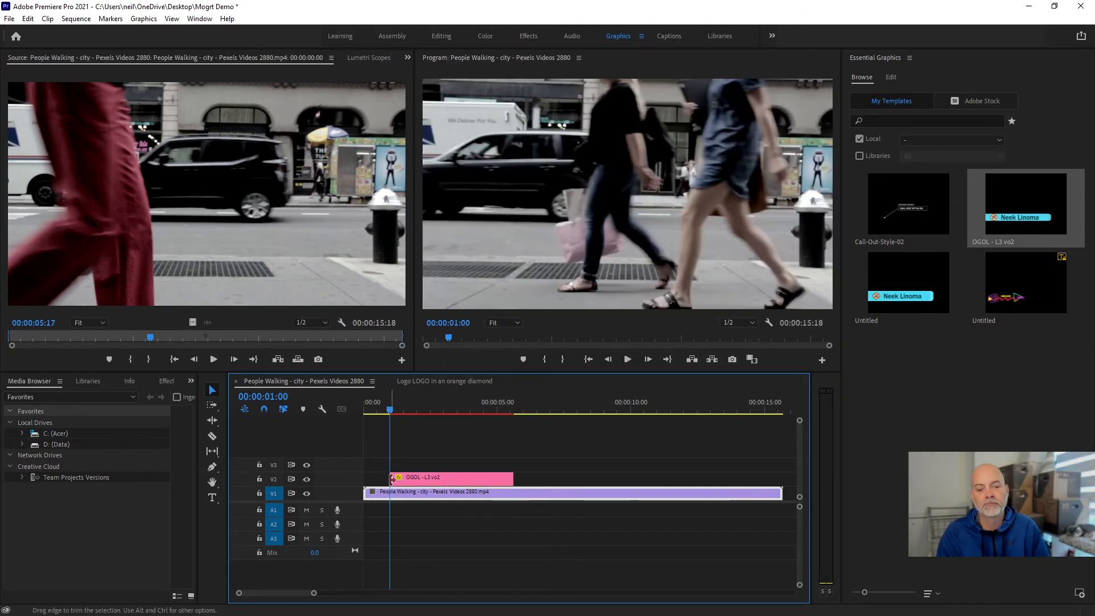
key("space")
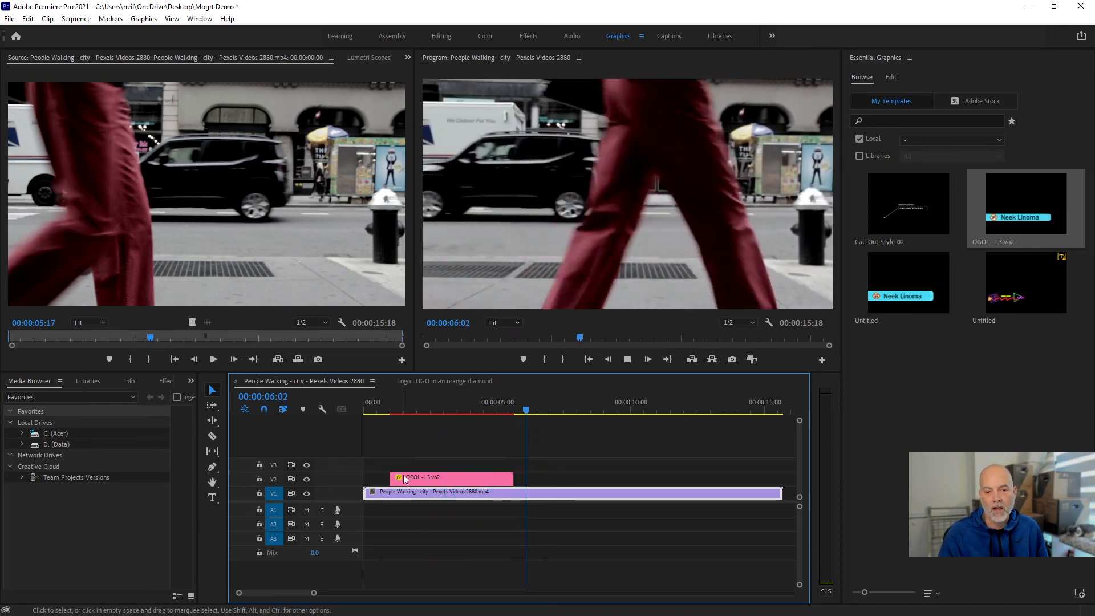
left_click_drag(417, 407, 389, 409)
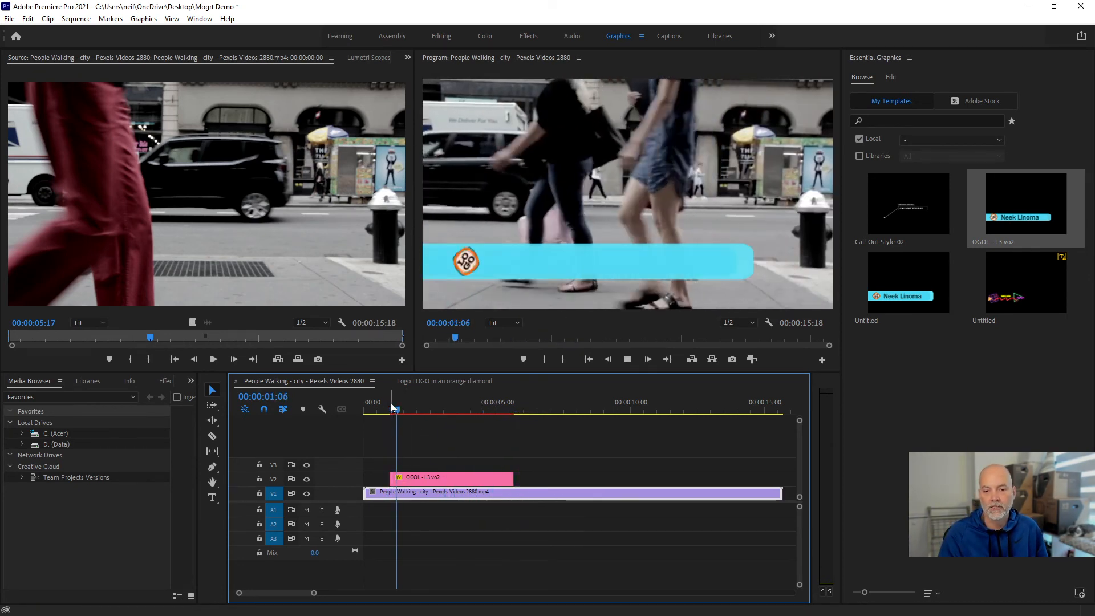
left_click(460, 409)
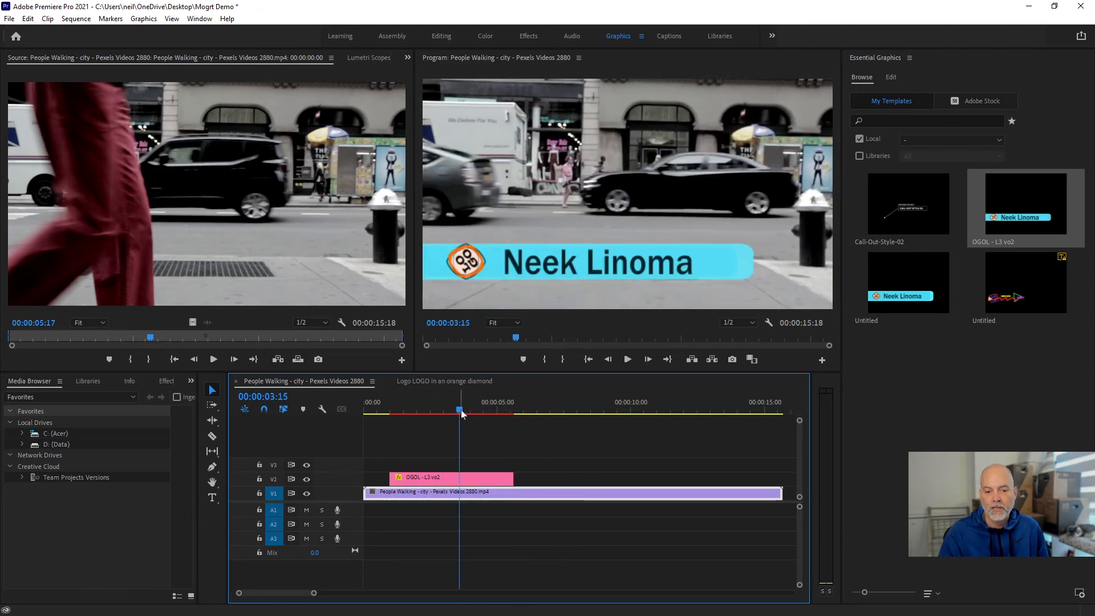
- Open the placed lower third for editing and change its Name text to Harry Belafonte
double_click(458, 475)
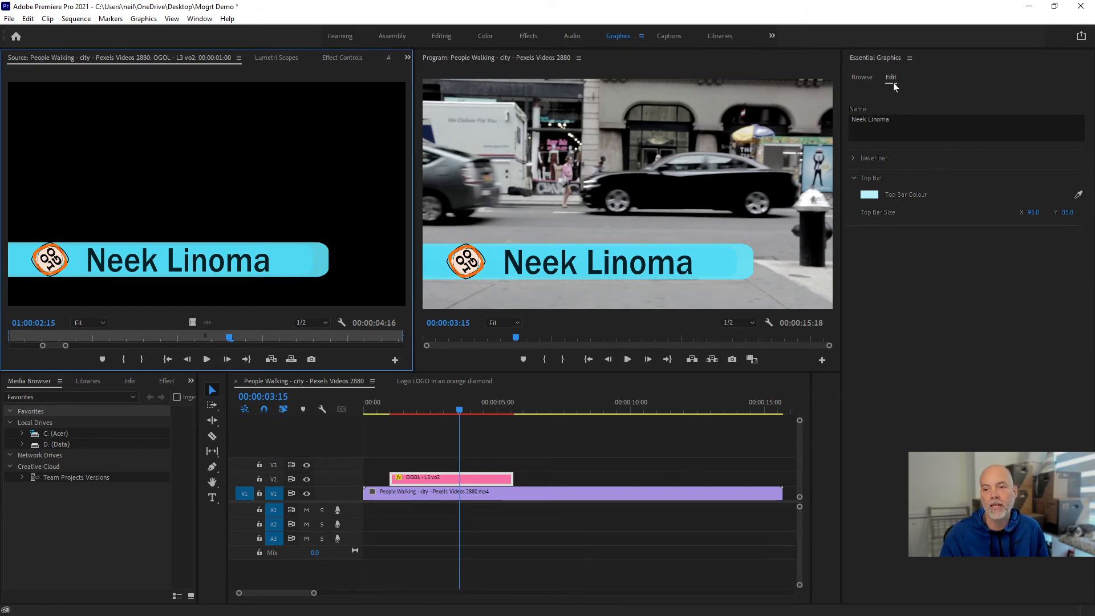
left_click_drag(897, 122, 845, 121)
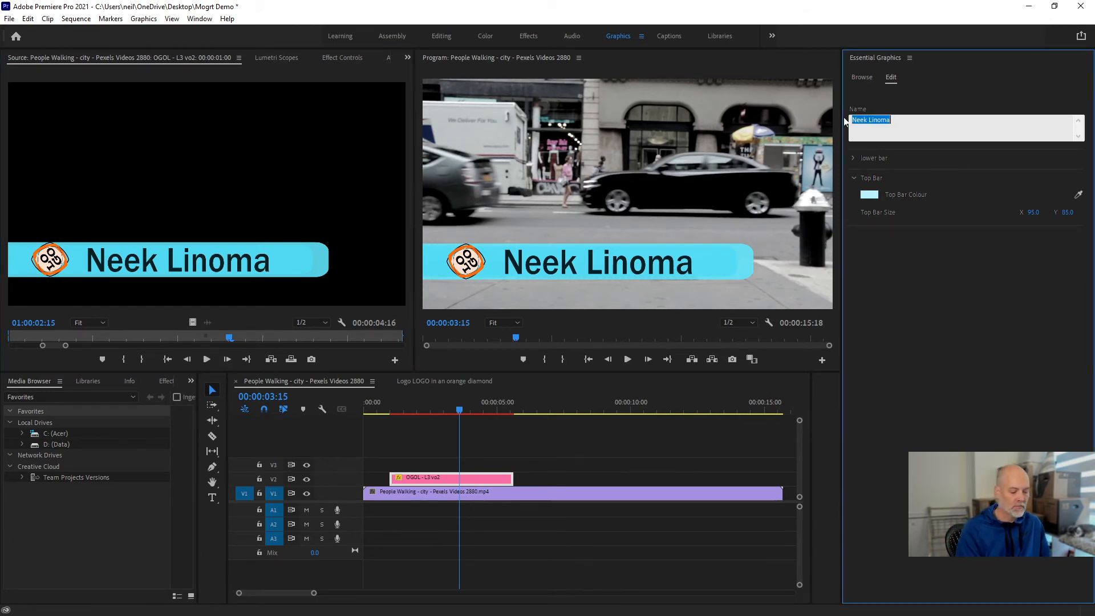
type("Harry Belafonte")
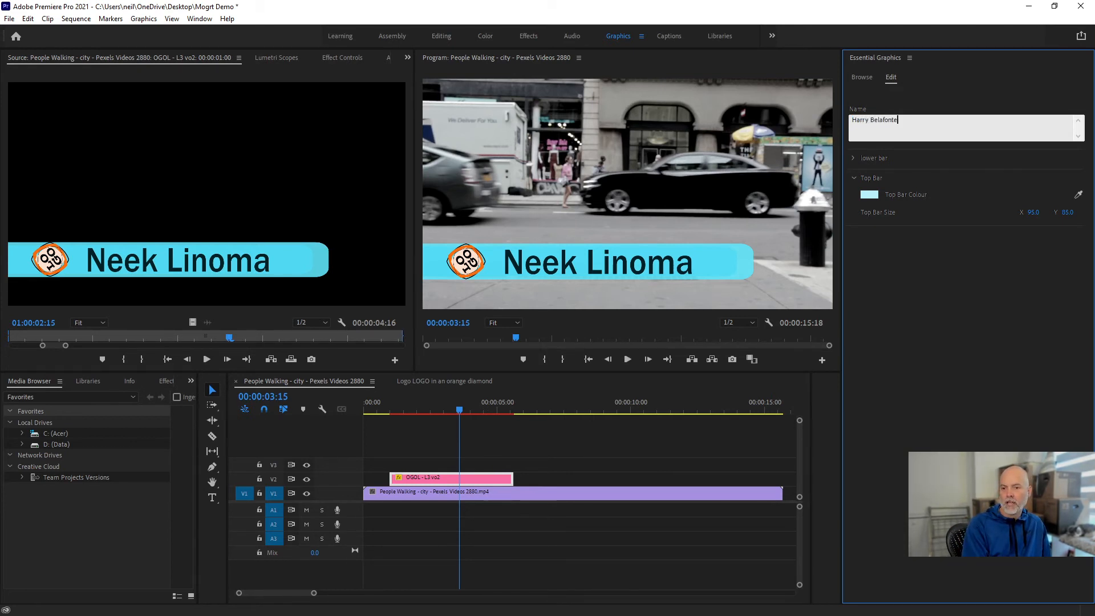
left_click(843, 117)
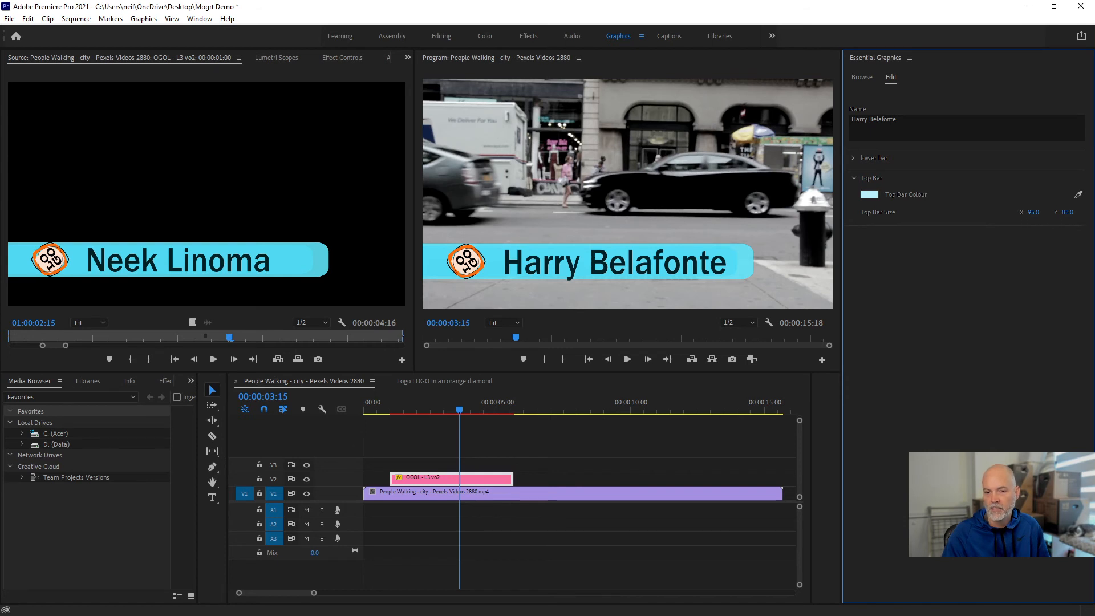
- Set the Top Bar Size Y value to 73
left_click(1072, 212)
type("101")
key("Return")
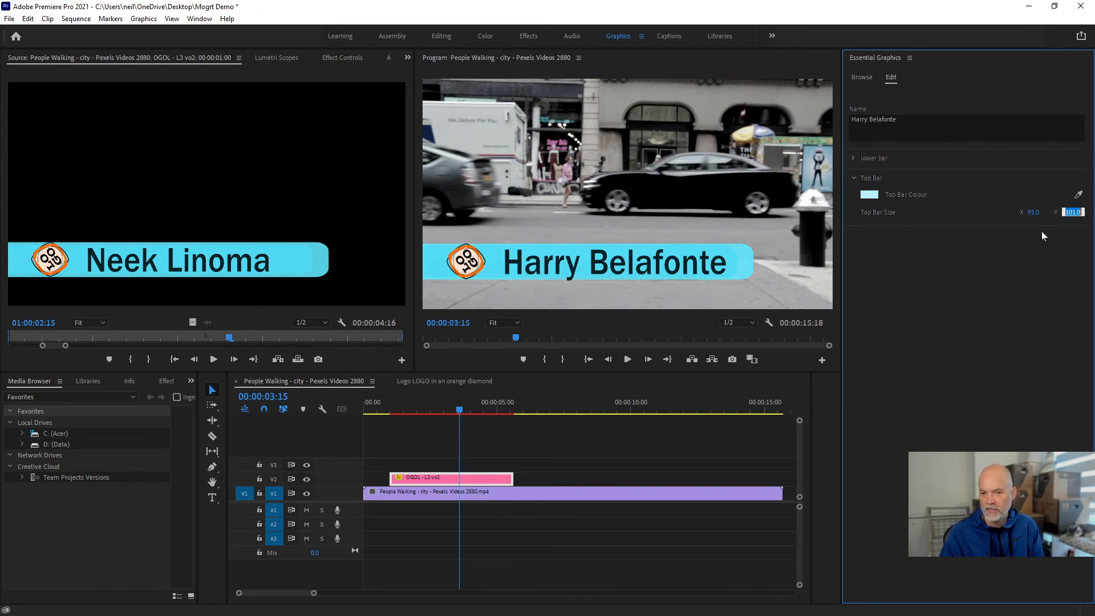
key("Down")
key("Down")
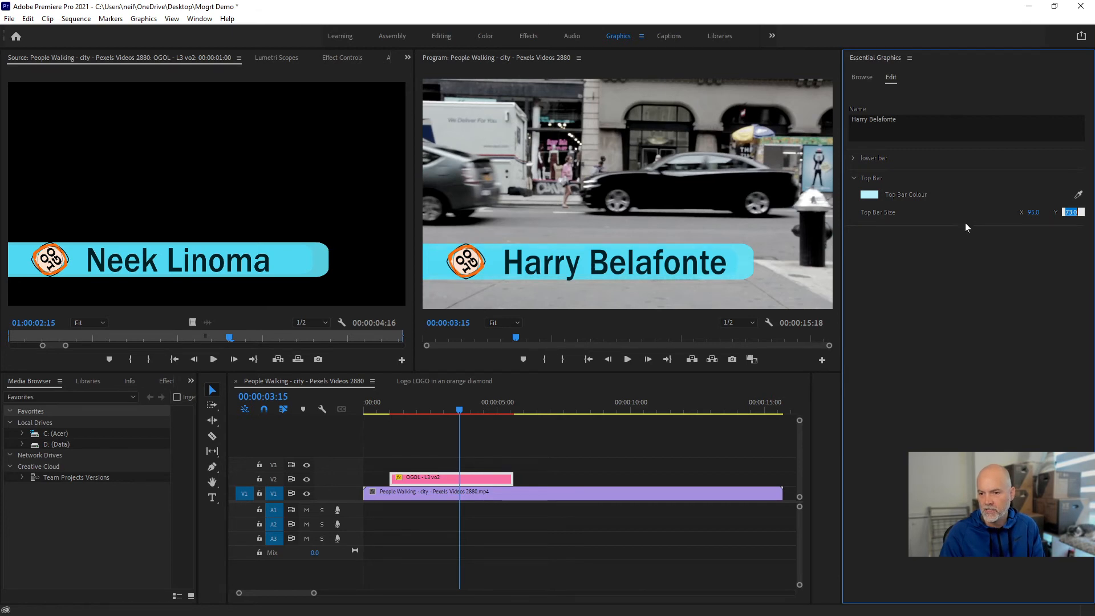
left_click(933, 213)
- Try the dark teal 3A4D50 as the Top Bar Colour
left_click(869, 195)
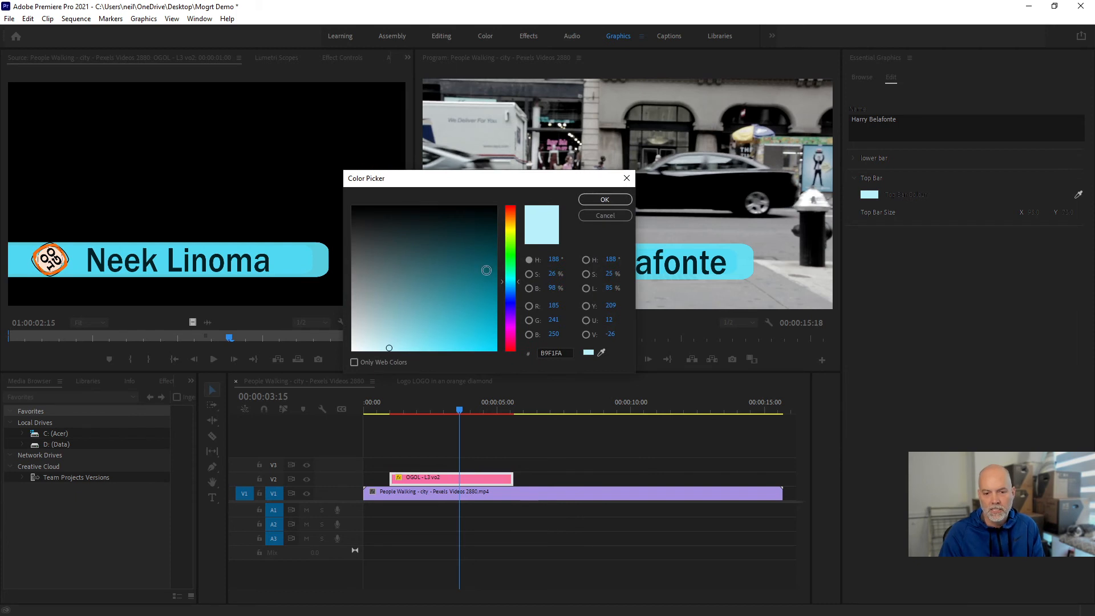
left_click(390, 257)
left_click(605, 200)
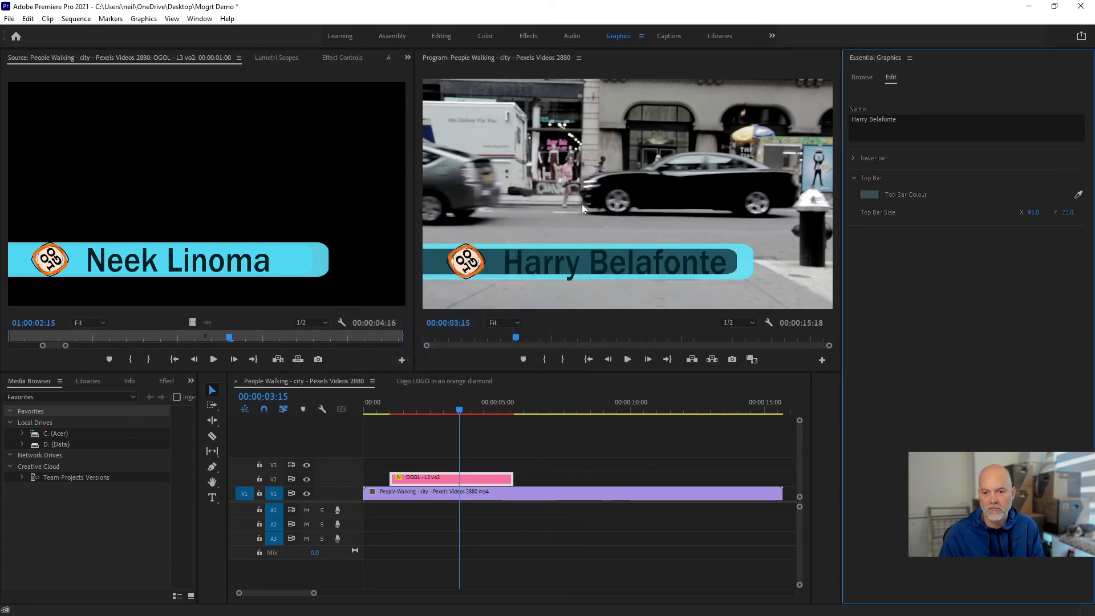
- Change the Top Bar Colour to the pale peach FEE2CF
left_click(870, 195)
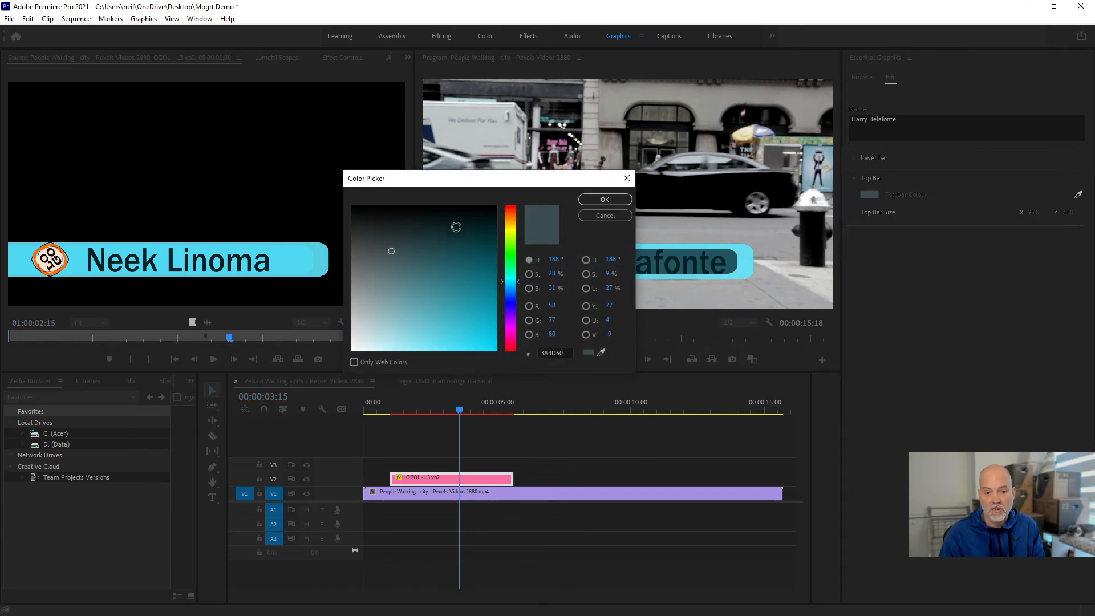
left_click_drag(511, 252, 512, 235)
left_click_drag(521, 183, 691, 168)
left_click(770, 337)
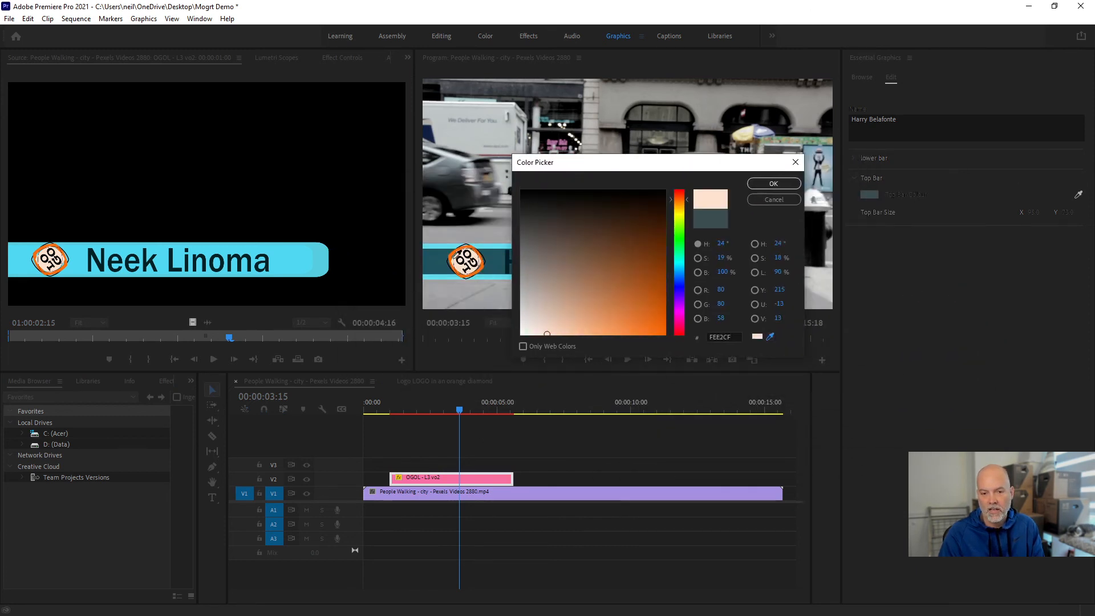
left_click(789, 187)
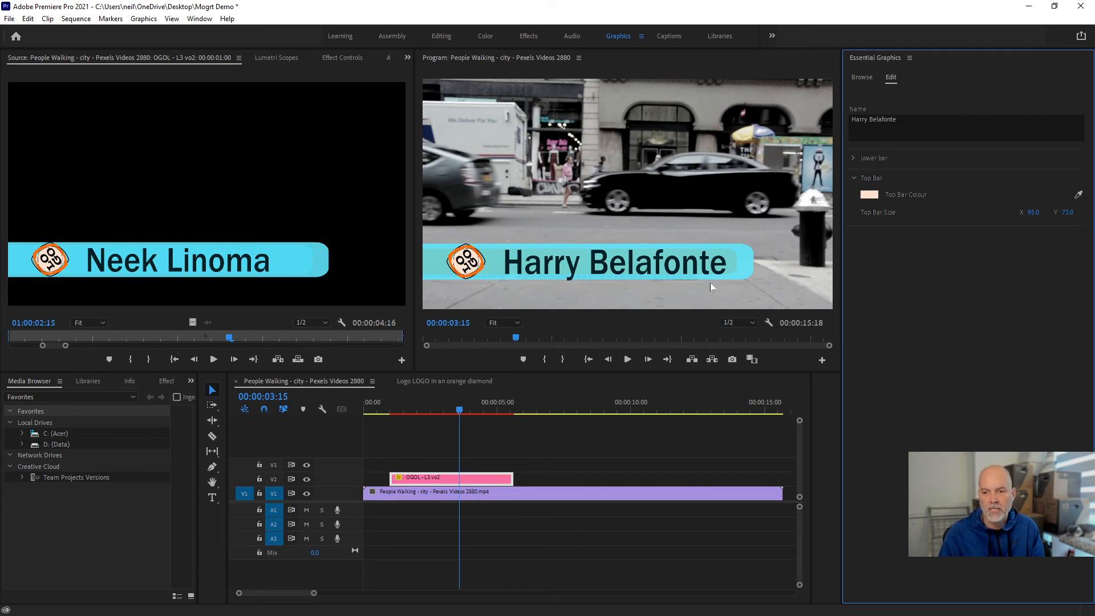
- Expand the lower bar controls and set the lower bar scale X value to 97
left_click(854, 159)
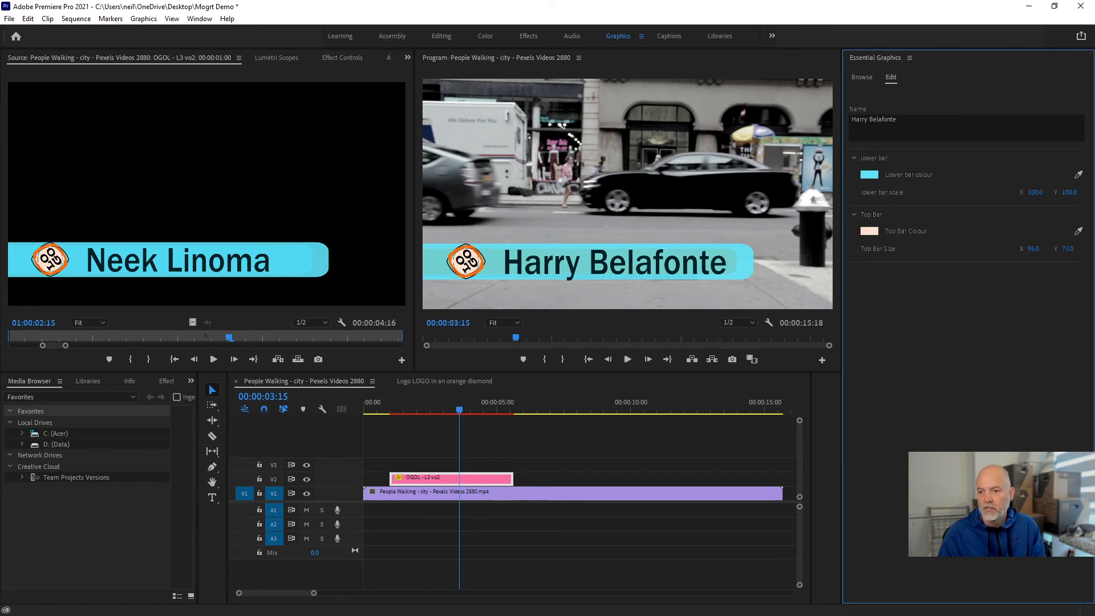
key("Down")
key("Down")
key("Down")
key("Down")
key("Down")
key("Down")
key("Down")
key("Down")
key("Down")
key("Down")
key("Down")
key("Down")
key("Down")
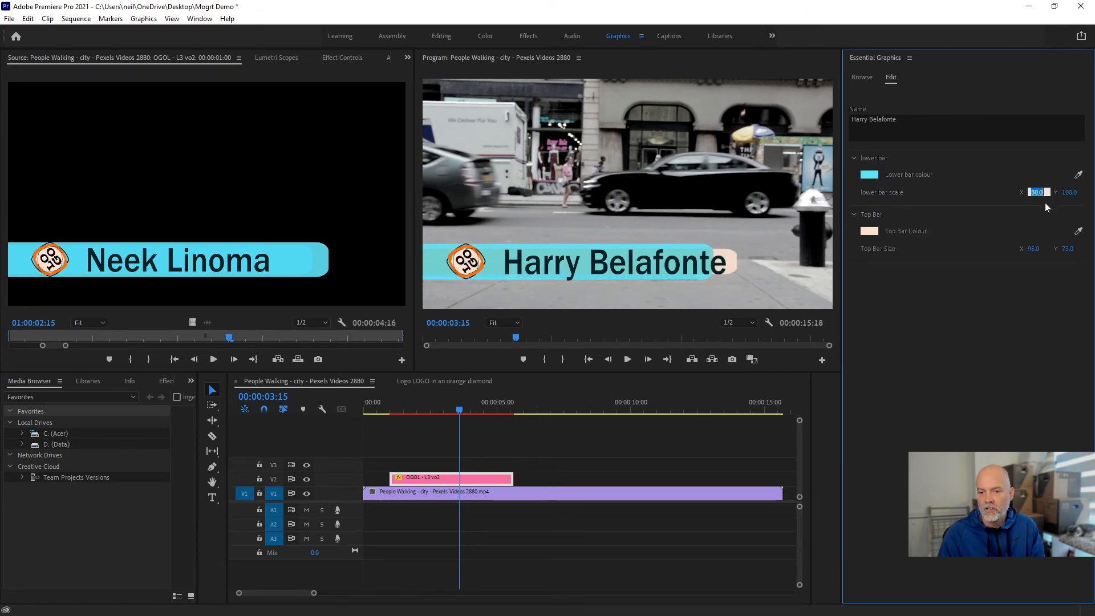
key("Up")
key("Up")
key("Up")
key("Up")
key("Up")
key("Up")
key("Up")
key("Up")
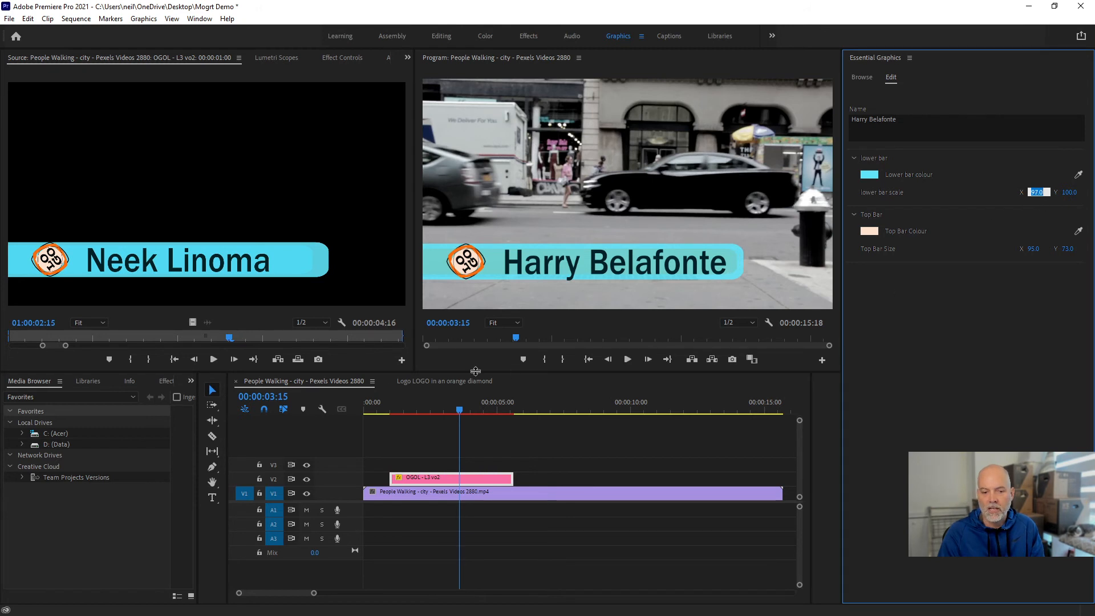
- Trim the end of the OGOL - L3 vo2 clip on V2 to a duration of 00:00:02:09
left_click(461, 403)
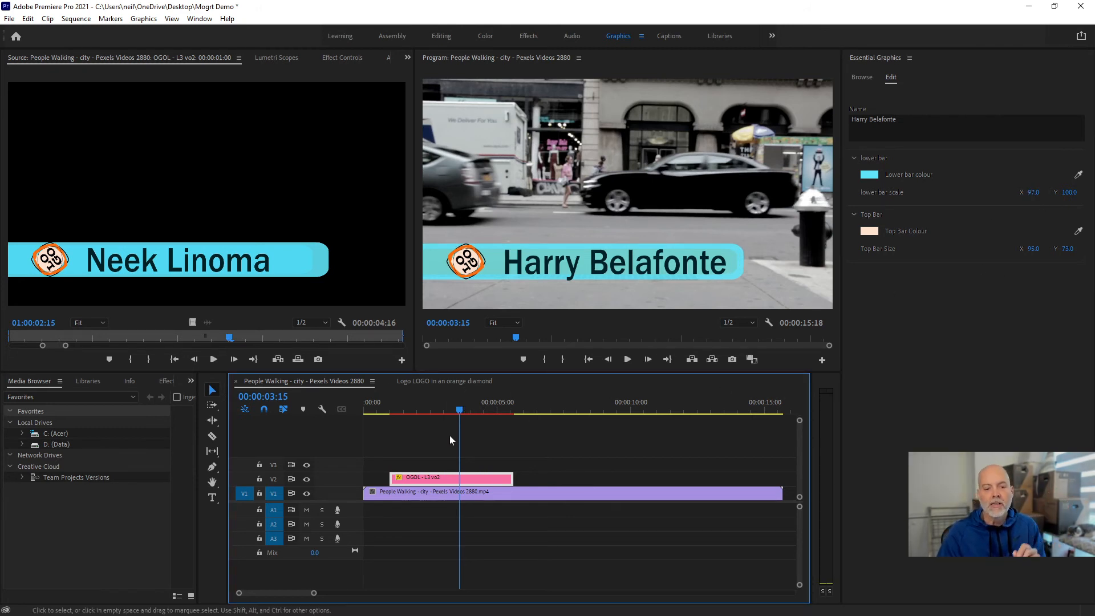
mouse_move(445, 402)
left_mouse_down()
mouse_move(406, 395)
mouse_move(434, 403)
mouse_move(399, 411)
mouse_move(515, 413)
mouse_move(405, 412)
mouse_move(502, 411)
mouse_move(453, 413)
left_mouse_up()
left_click_drag(508, 476, 451, 478)
- Play back the shortened lower third several times from about 00:00:01:00 to check its intro and outro animation
left_click_drag(430, 402, 385, 406)
key("space")
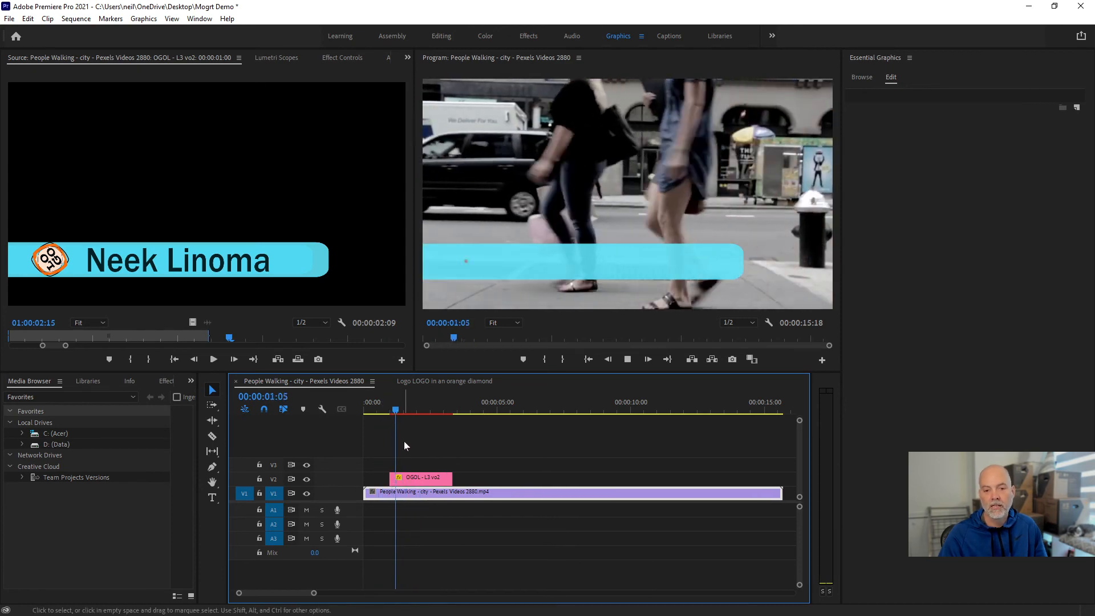
left_click(390, 406)
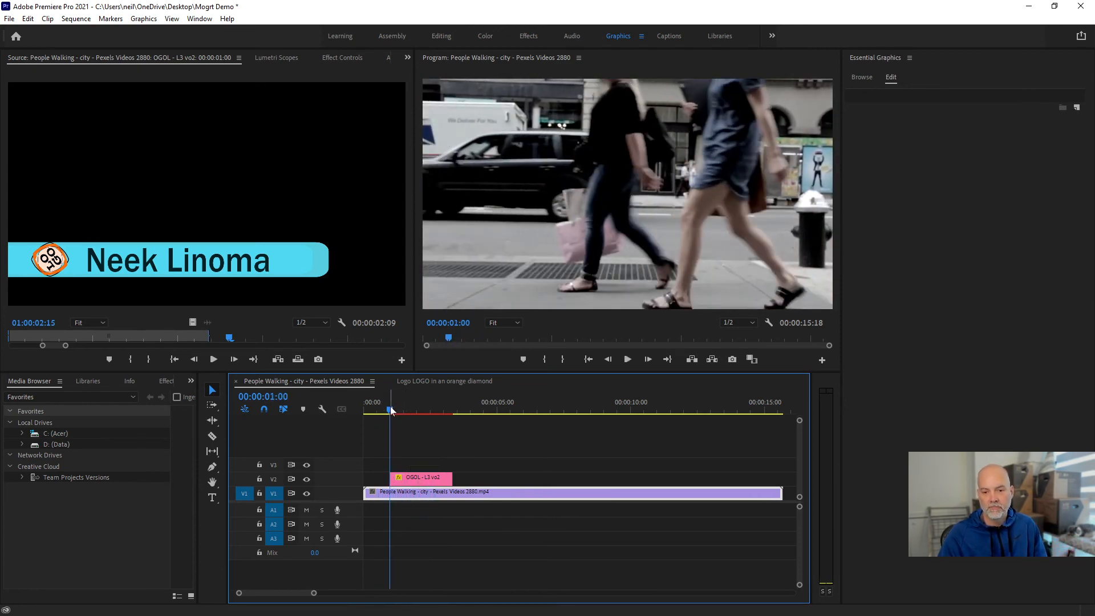
mouse_move(394, 409)
left_mouse_down()
mouse_move(455, 406)
mouse_move(397, 412)
left_mouse_up()
key("space")
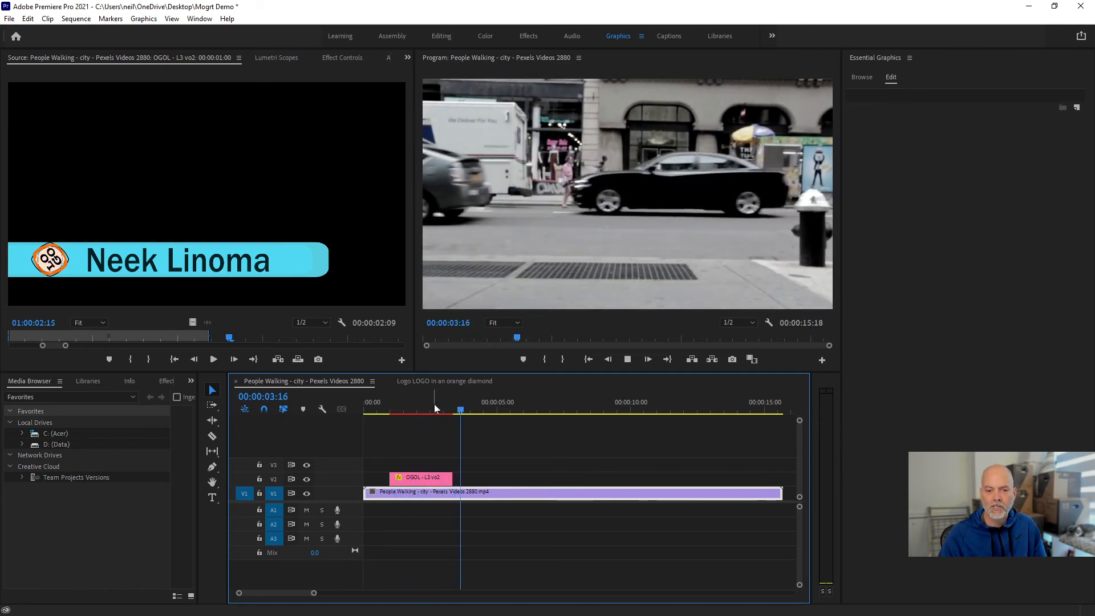
left_click(392, 407)
key("space")
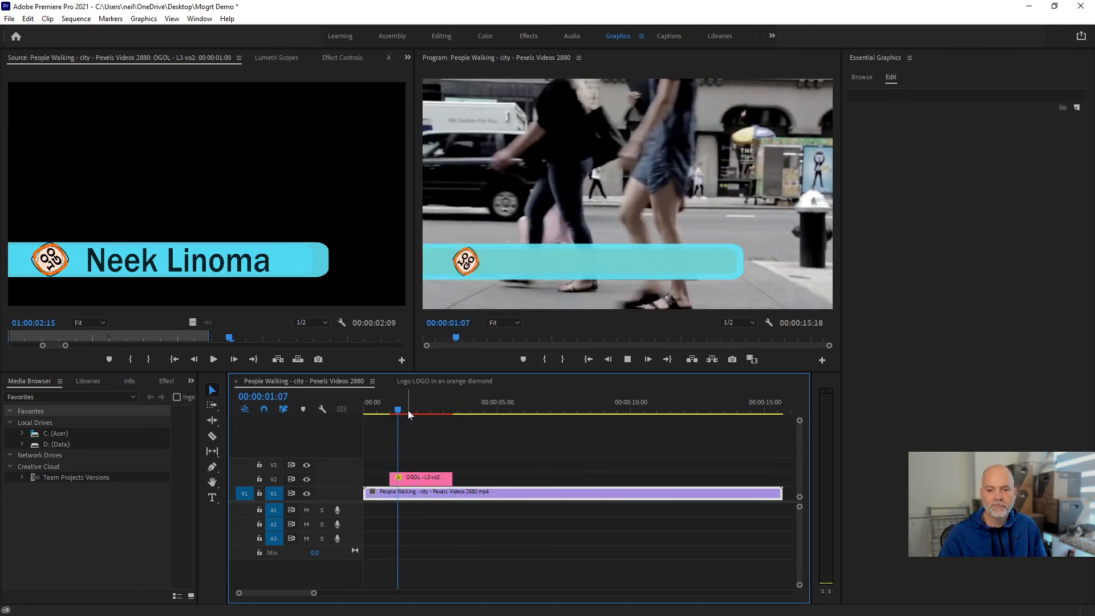
left_click_drag(413, 406, 429, 405)
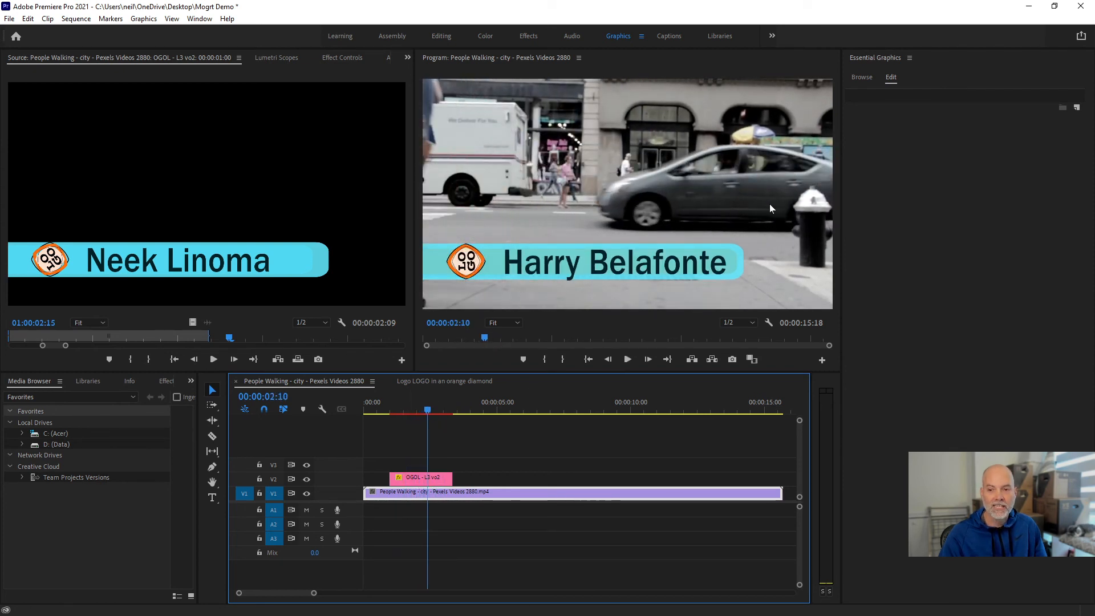
- Move the playhead to 00:00:01:09 and delete the OGOL - L3 vo2 clip from V2
left_click(422, 478)
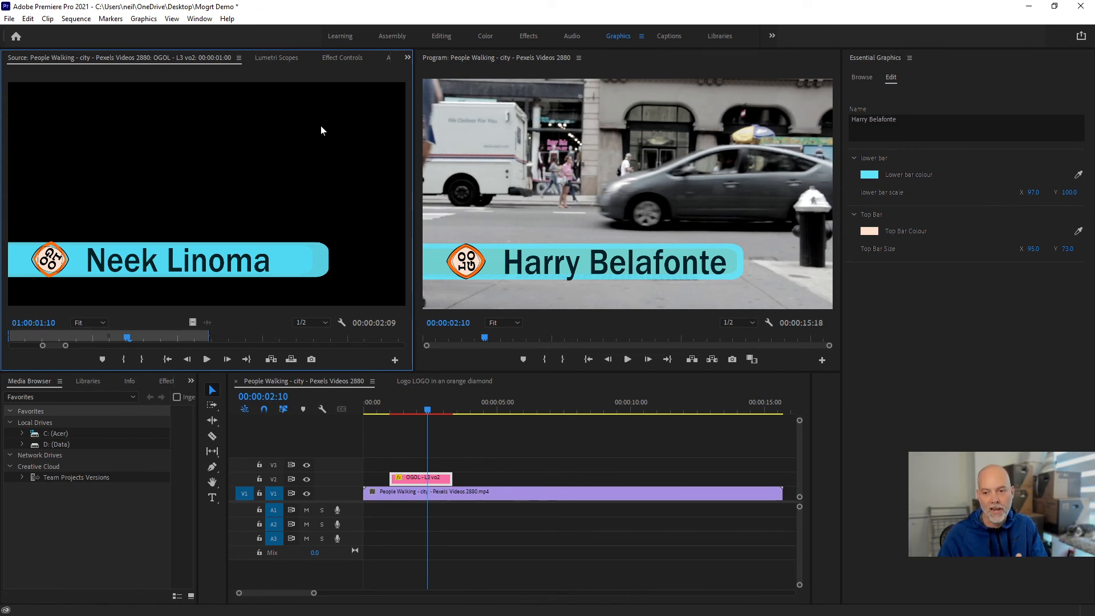
left_click_drag(408, 407, 400, 408)
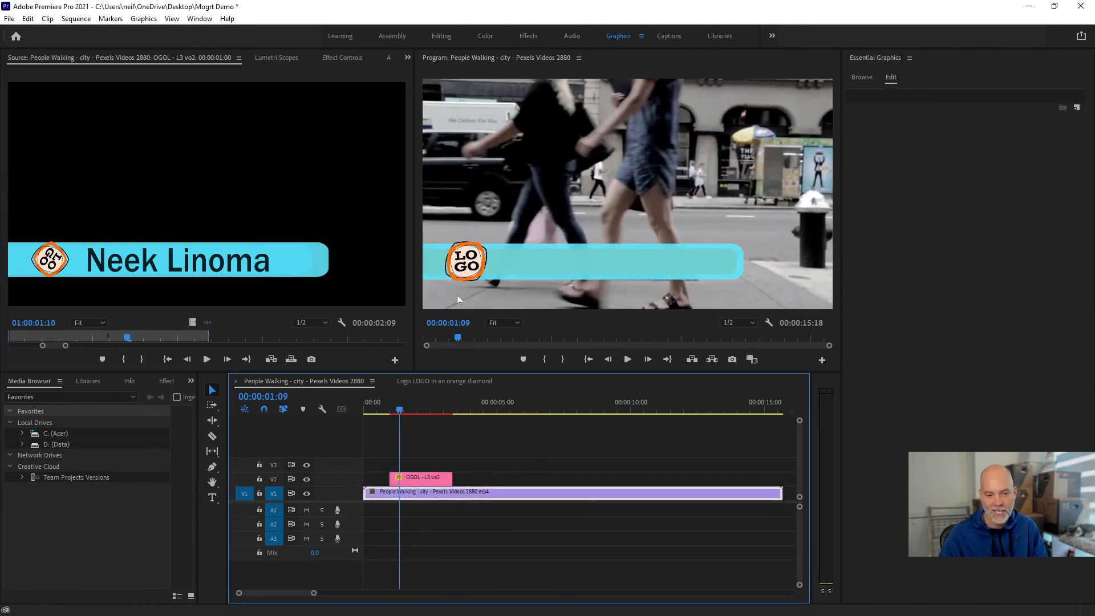
left_click(425, 478)
key("Delete")
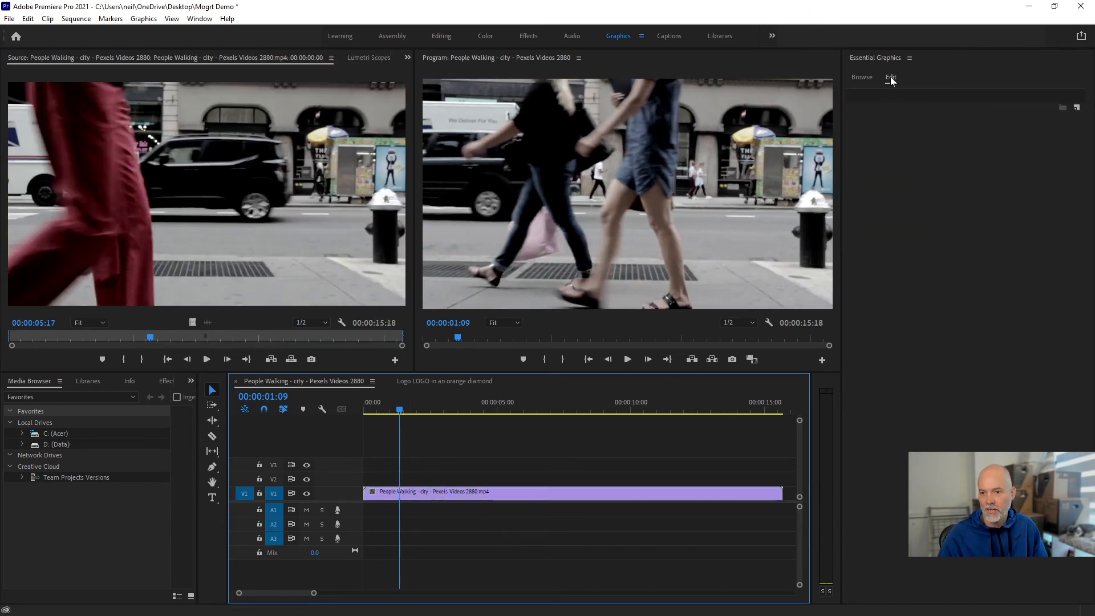
- Place the Untitled template with the cyan name bar on V2 at 00:00:01:09 and play it back
left_click(862, 77)
left_click(929, 276)
left_click_drag(691, 387, 421, 482)
key("space")
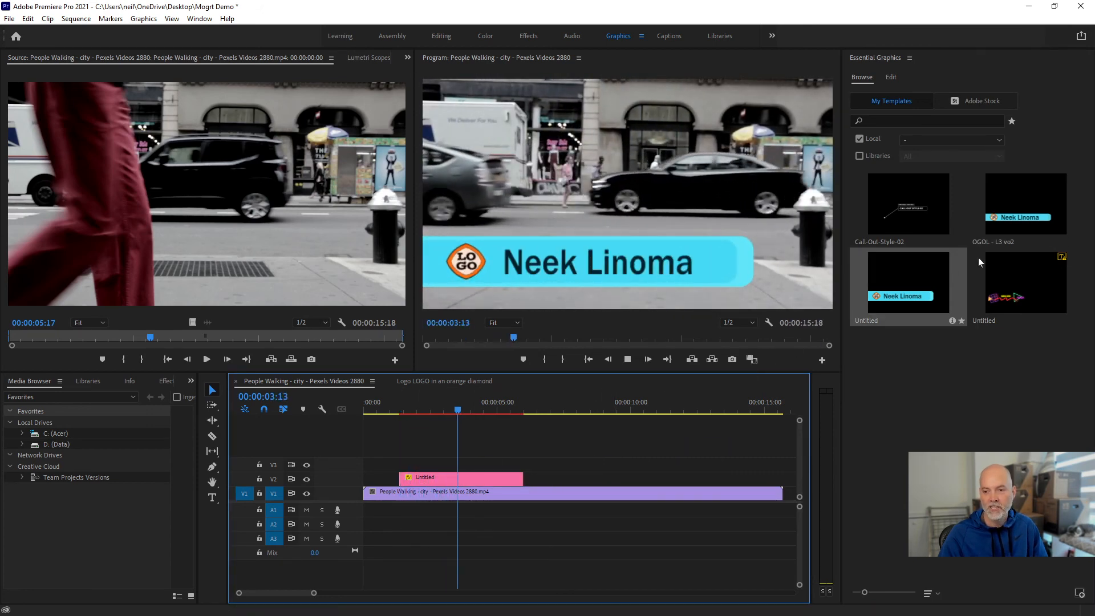
- Open the editable properties of the Untitled clip on V2, expand its logo control and show the logo's replacement options
left_click(891, 77)
double_click(497, 478)
left_click_drag(470, 410, 452, 493)
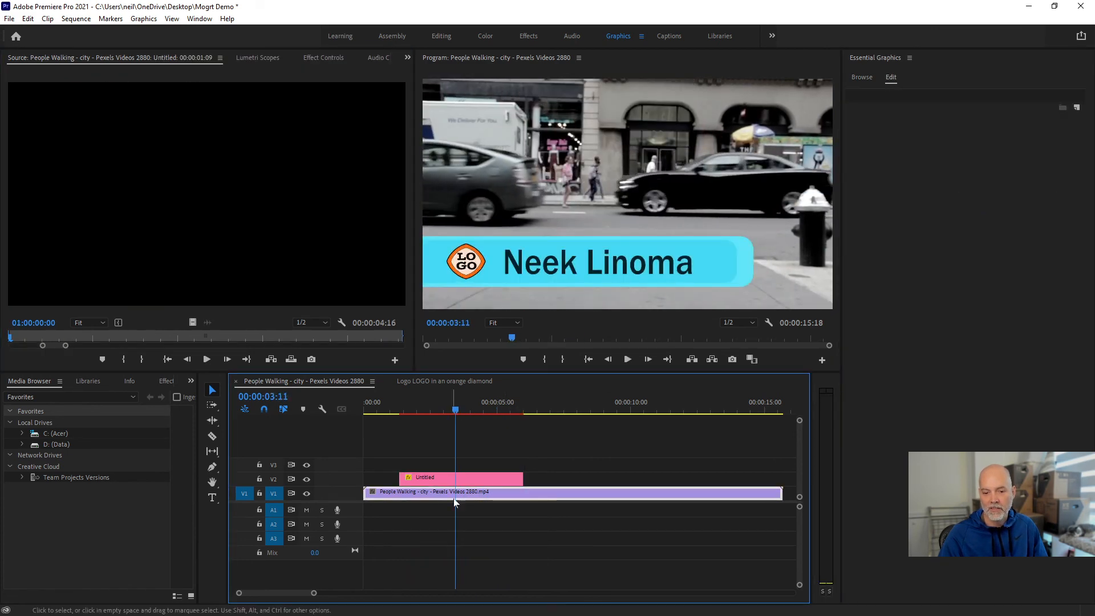
left_click(452, 479)
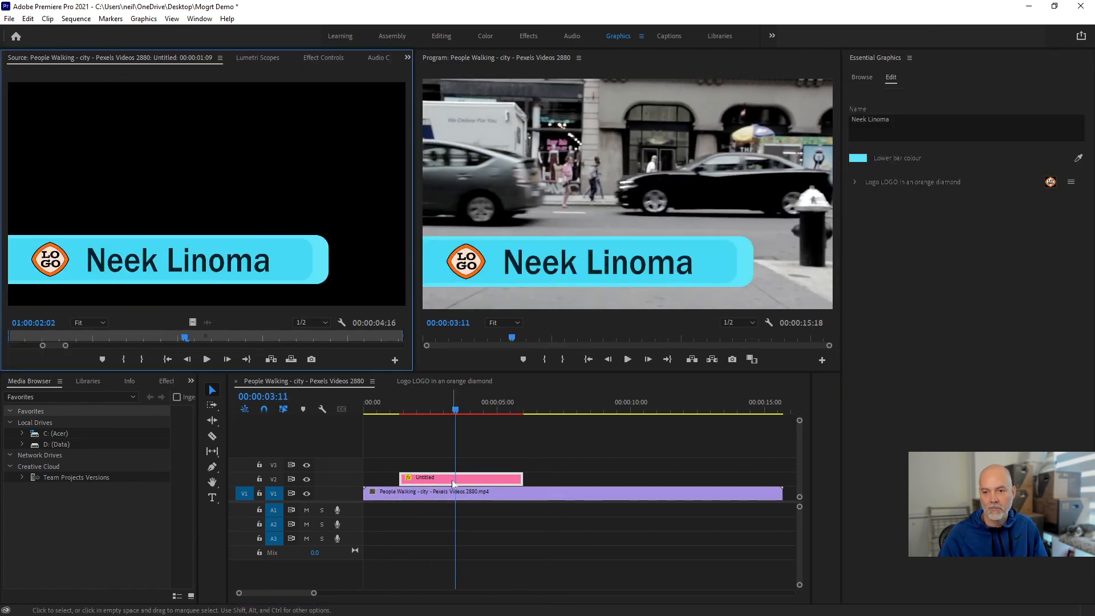
left_click(890, 181)
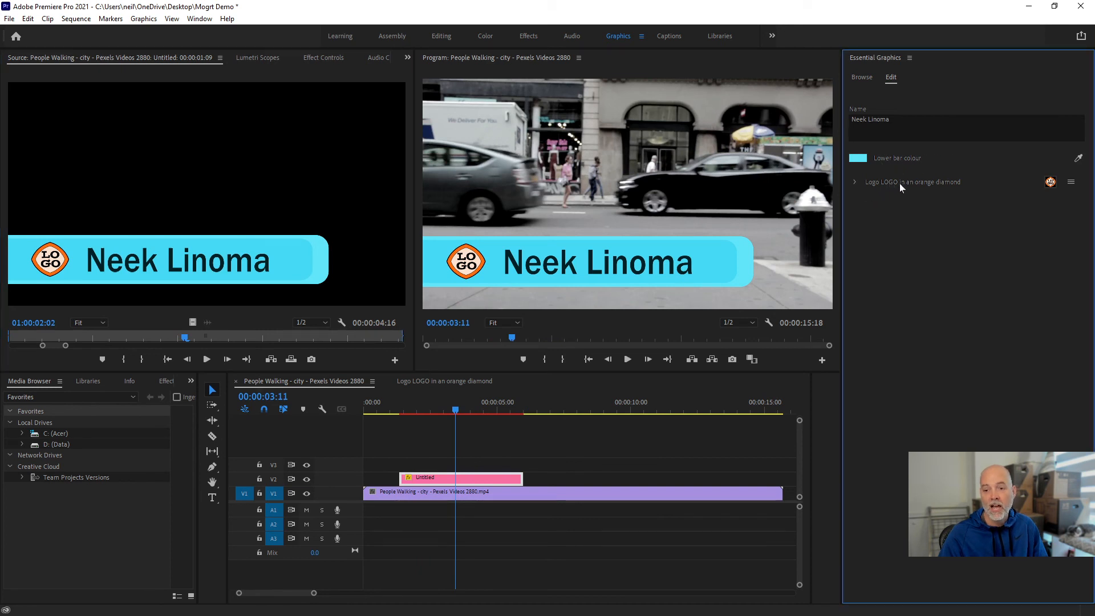
left_click(855, 181)
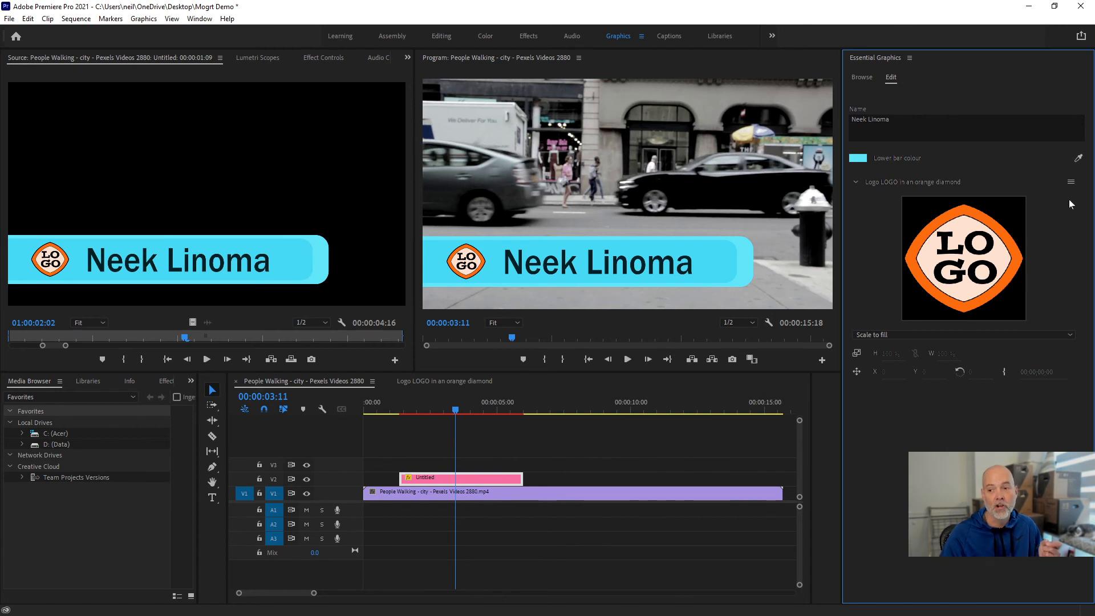
left_click(1072, 183)
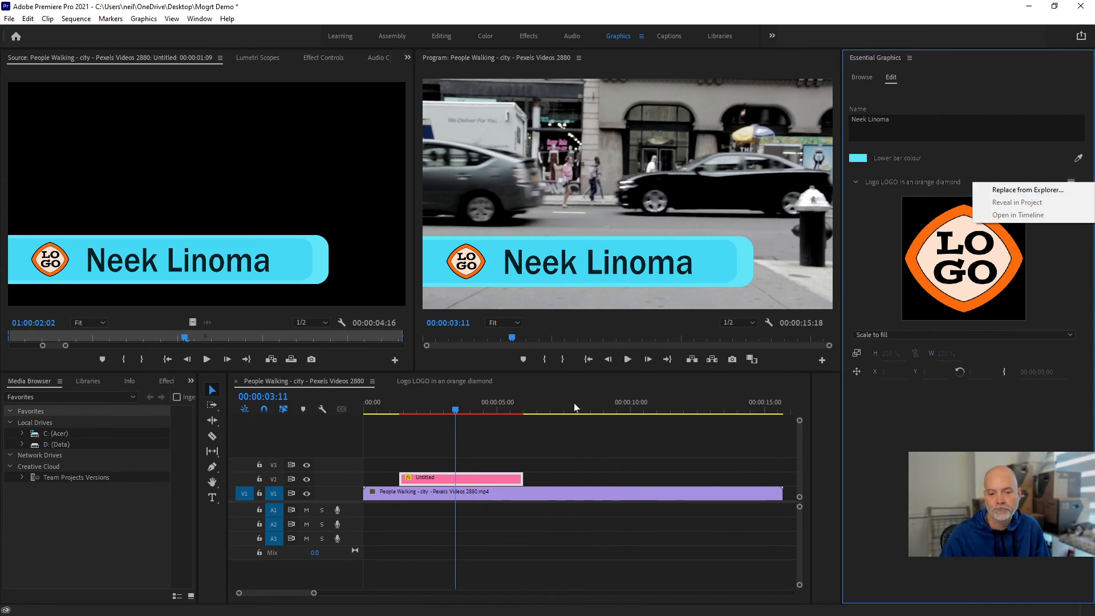
- Trim the end of the Untitled clip on V2 to a duration of 00:00:01:24 and play back the shortened animation
left_click_drag(465, 408, 440, 412)
left_click_drag(521, 478, 451, 476)
left_click_drag(433, 413, 382, 410)
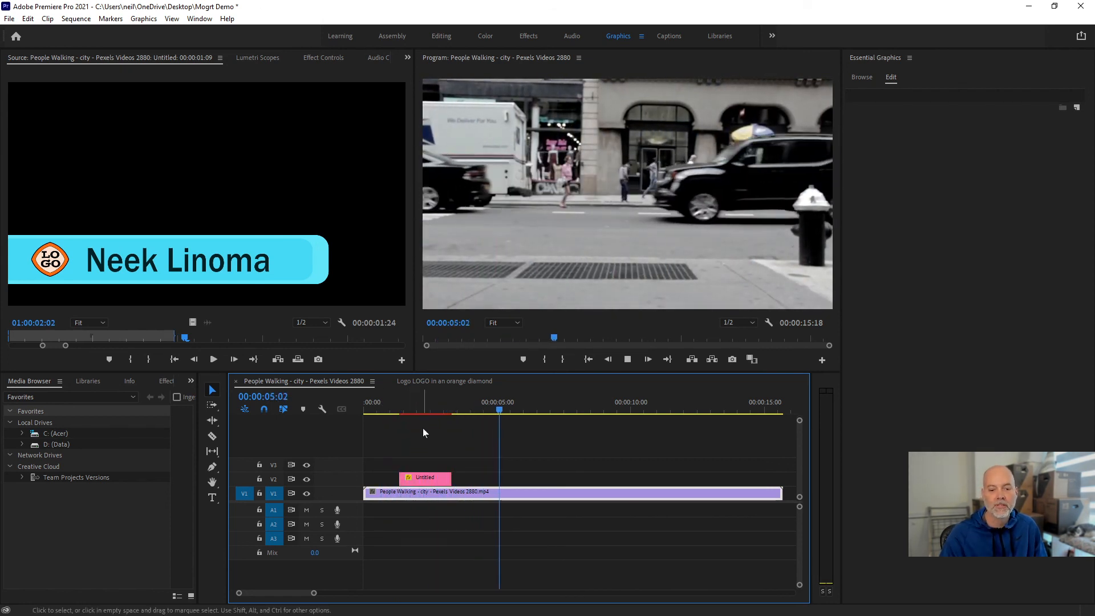
- Extend the end of the Untitled clip on V2 to a duration of 00:00:07:24 and check its outro by playback and scrubbing
left_click_drag(451, 475, 610, 470)
left_click(458, 410)
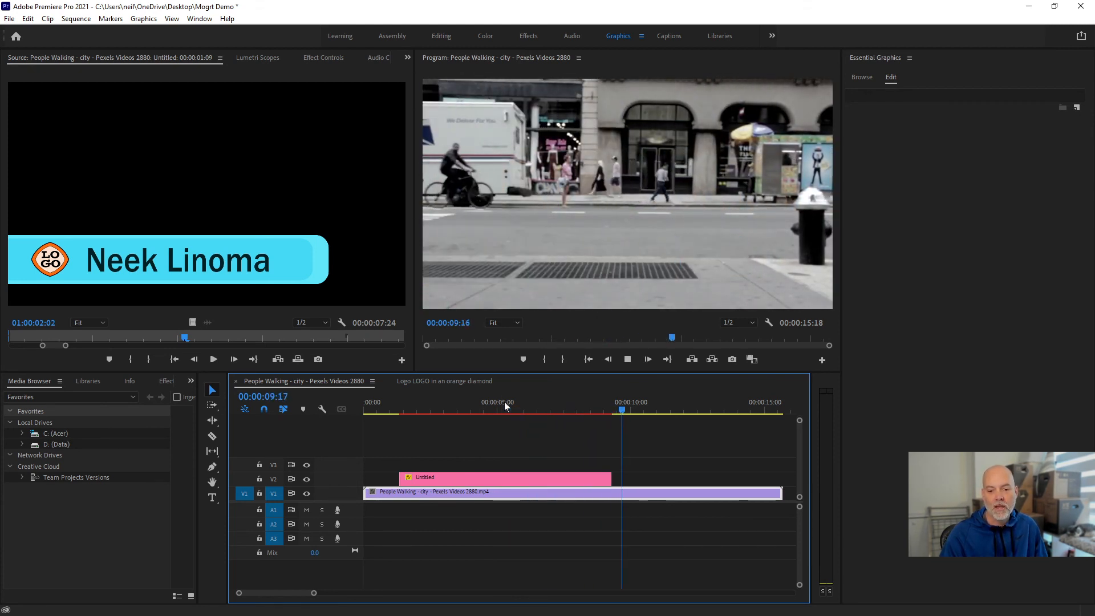
left_click_drag(547, 409, 598, 413)
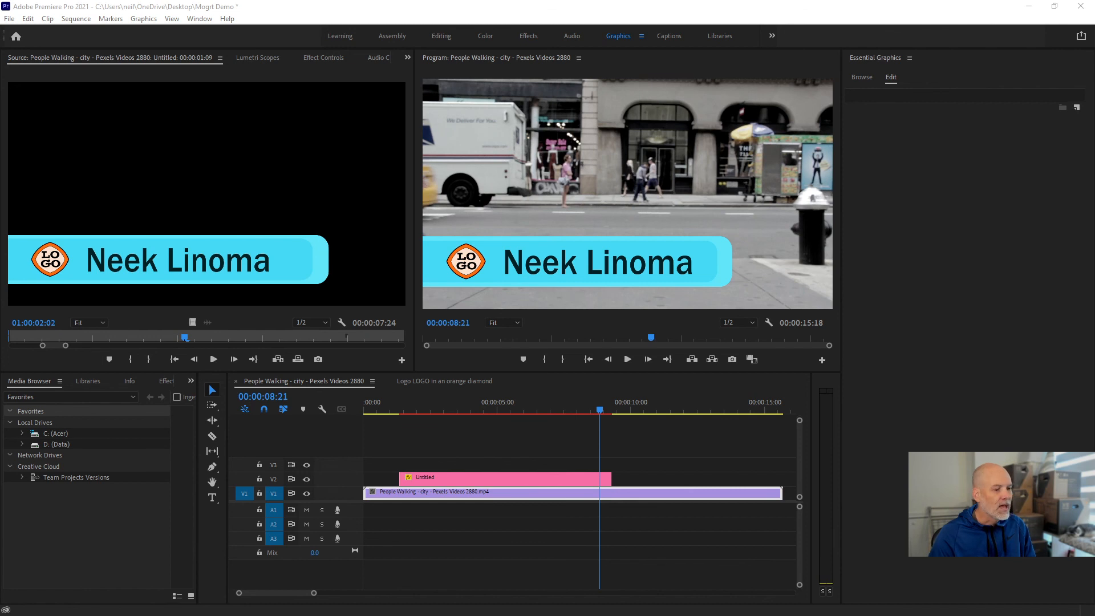
left_click_drag(616, 408, 649, 405)
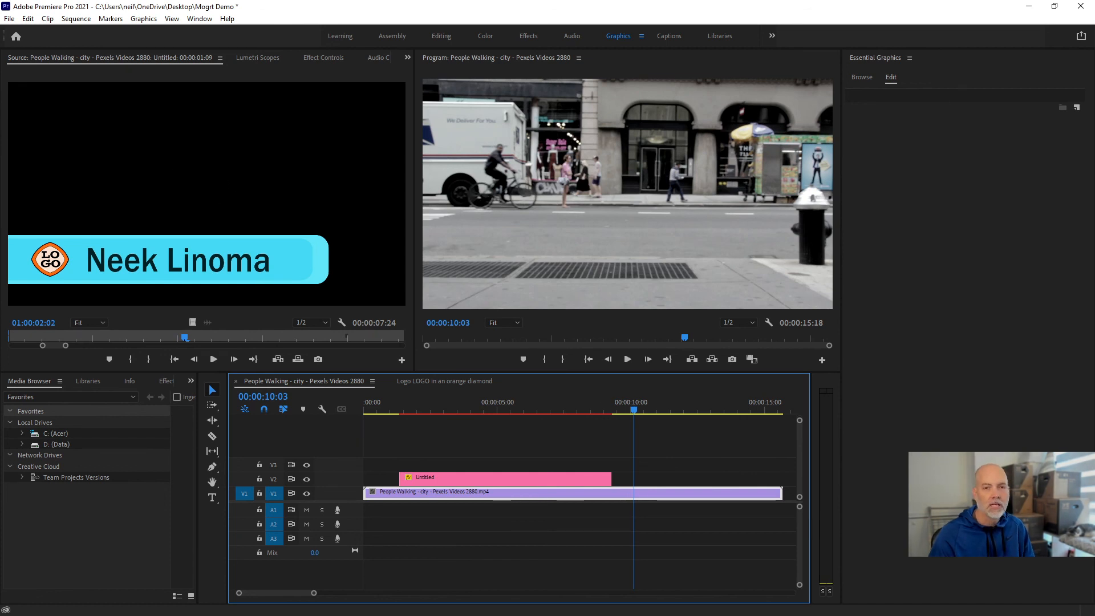
key("alt+Tab")
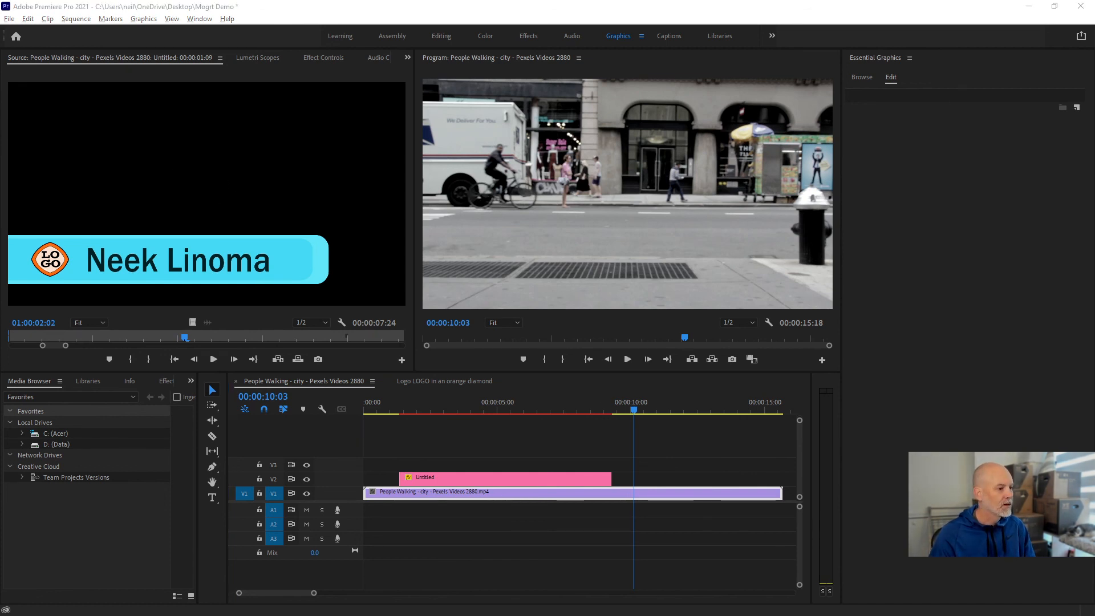